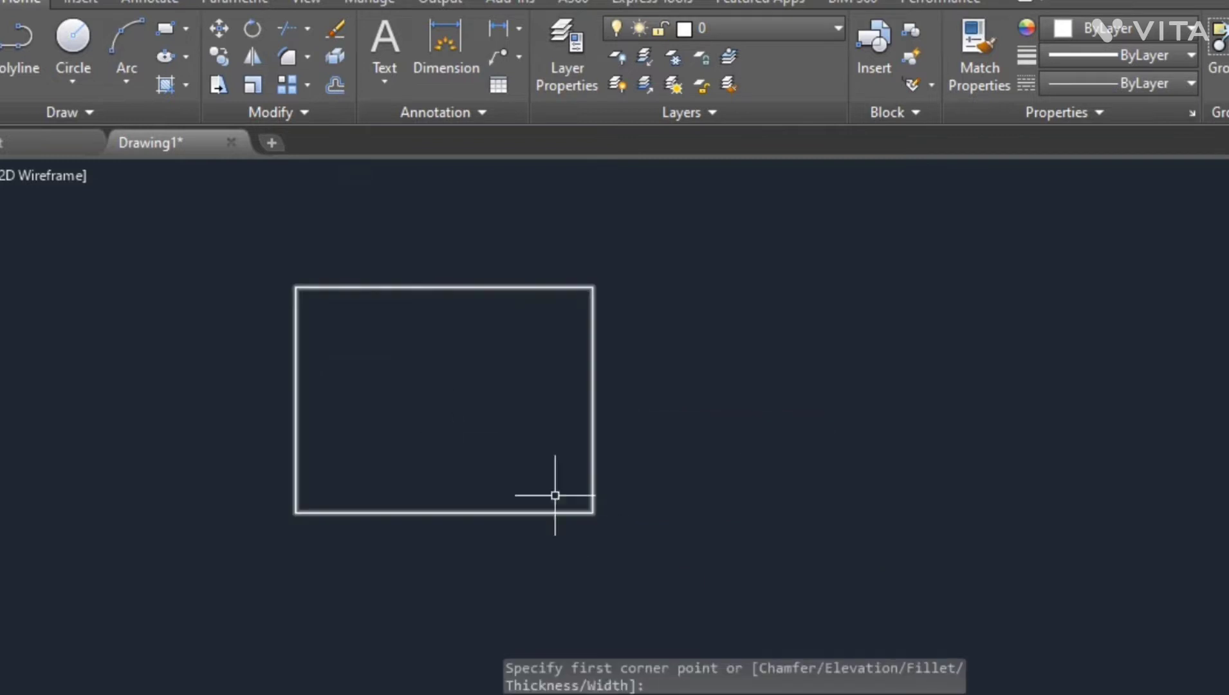
# - Draw a diagonal line crossing the rectangle with the Line tool
pyautogui.click(0, 52)
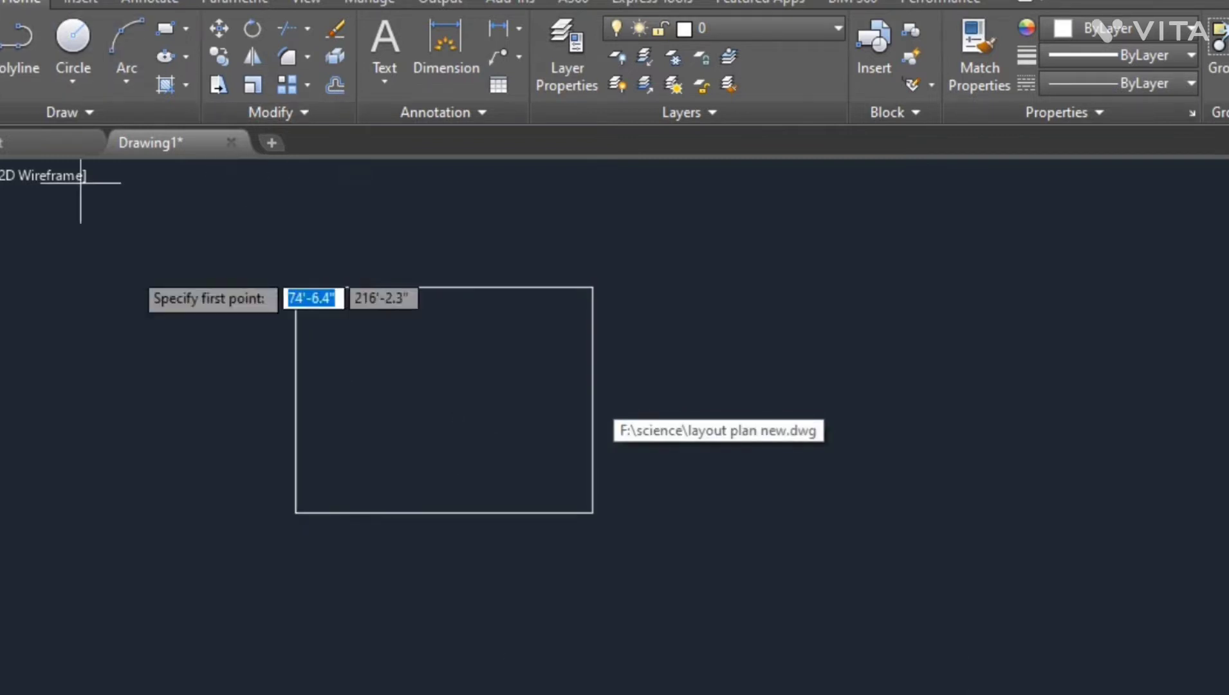
pyautogui.click(354, 226)
pyautogui.click(647, 624)
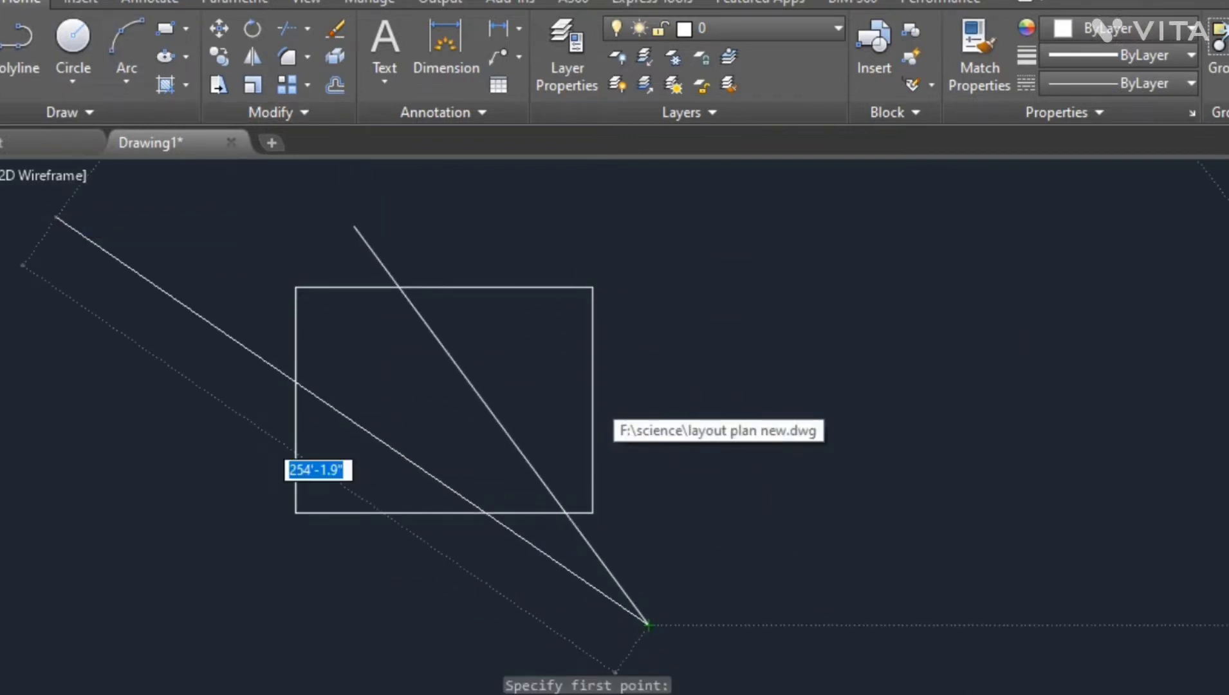
# - Draw a second, nearly horizontal line across the rectangle and end the Line command
pyautogui.click(0, 51)
pyautogui.click(58, 425)
pyautogui.click(750, 329)
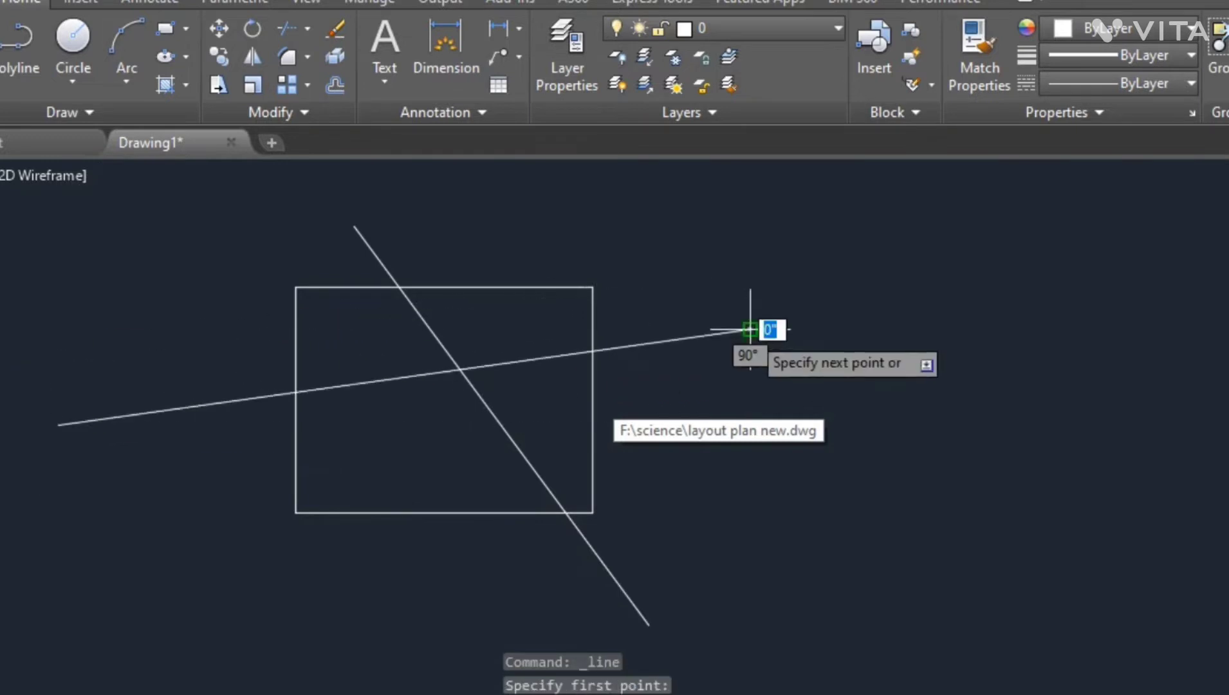
pyautogui.press('Return')
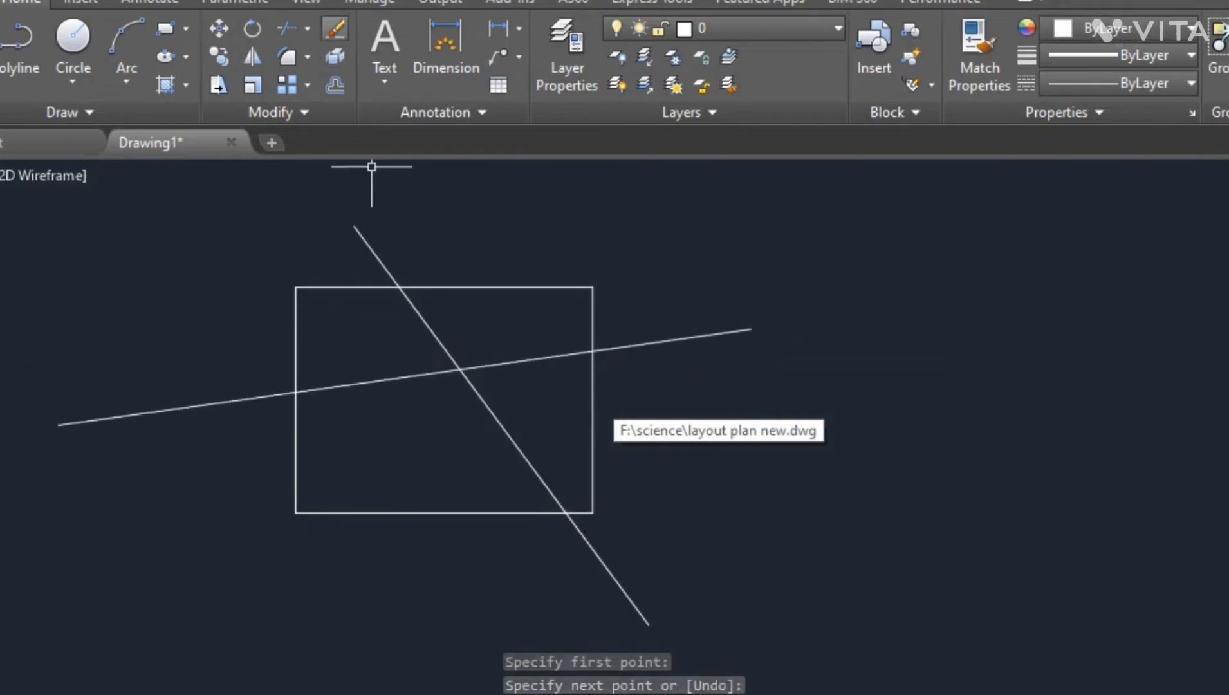
# - Erase the diagonal line
pyautogui.click(335, 28)
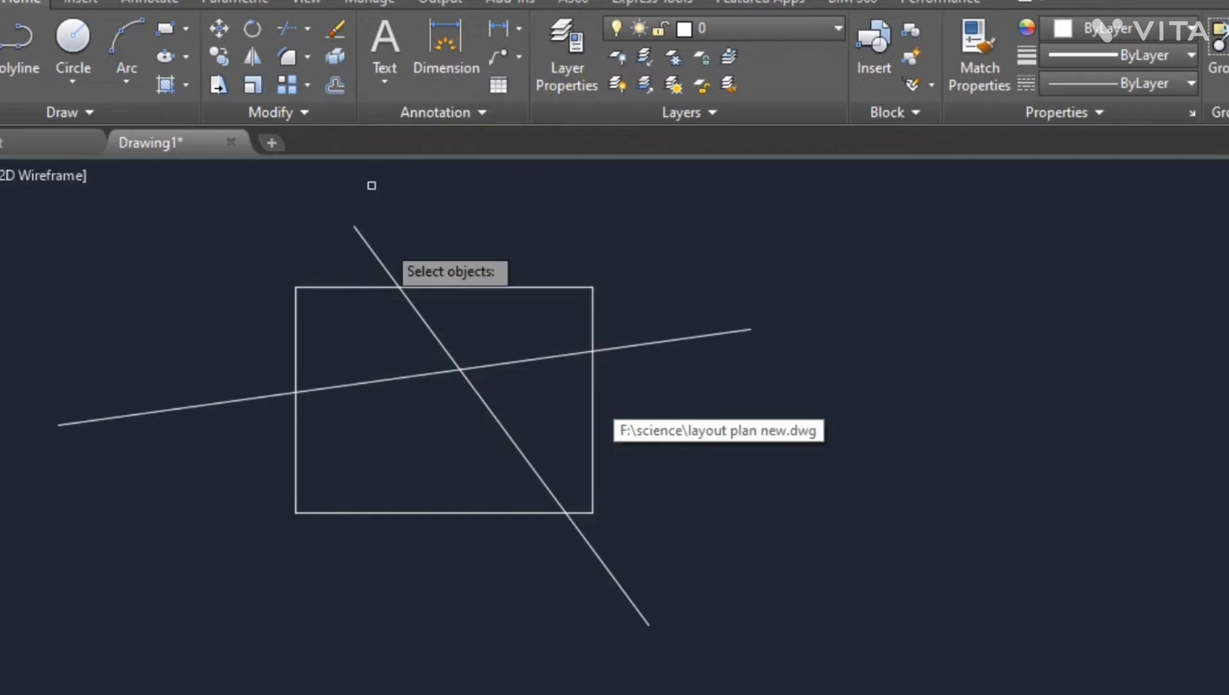
pyautogui.click(422, 318)
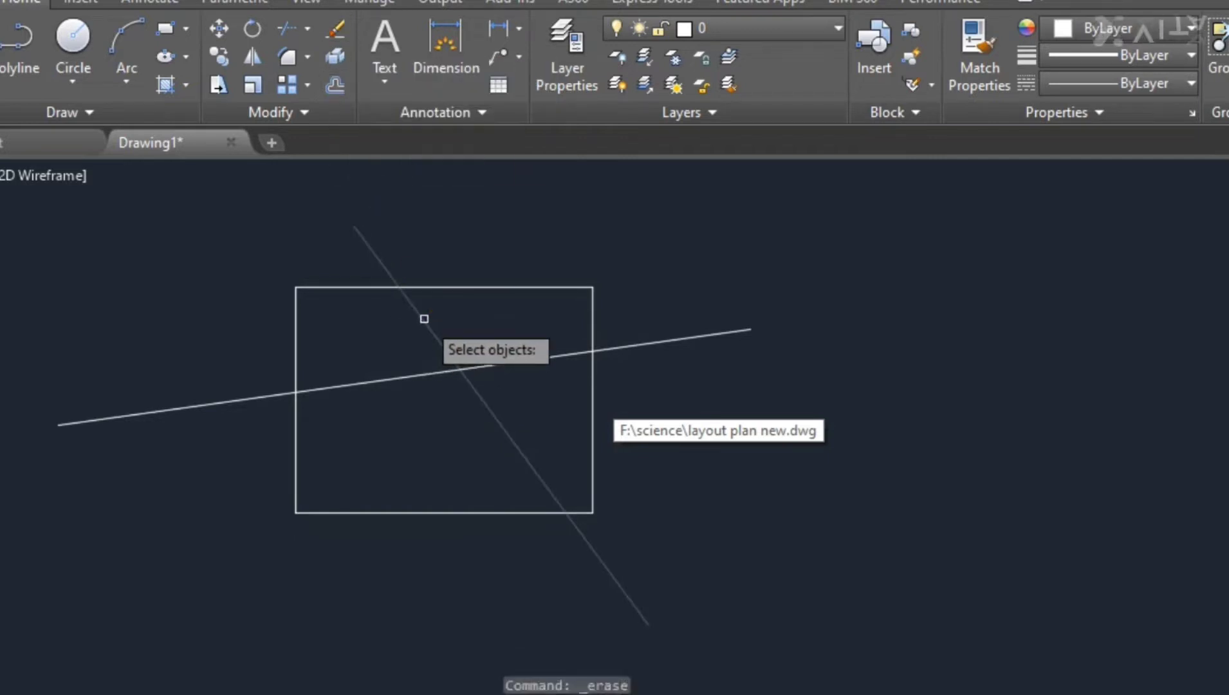
pyautogui.press('Return')
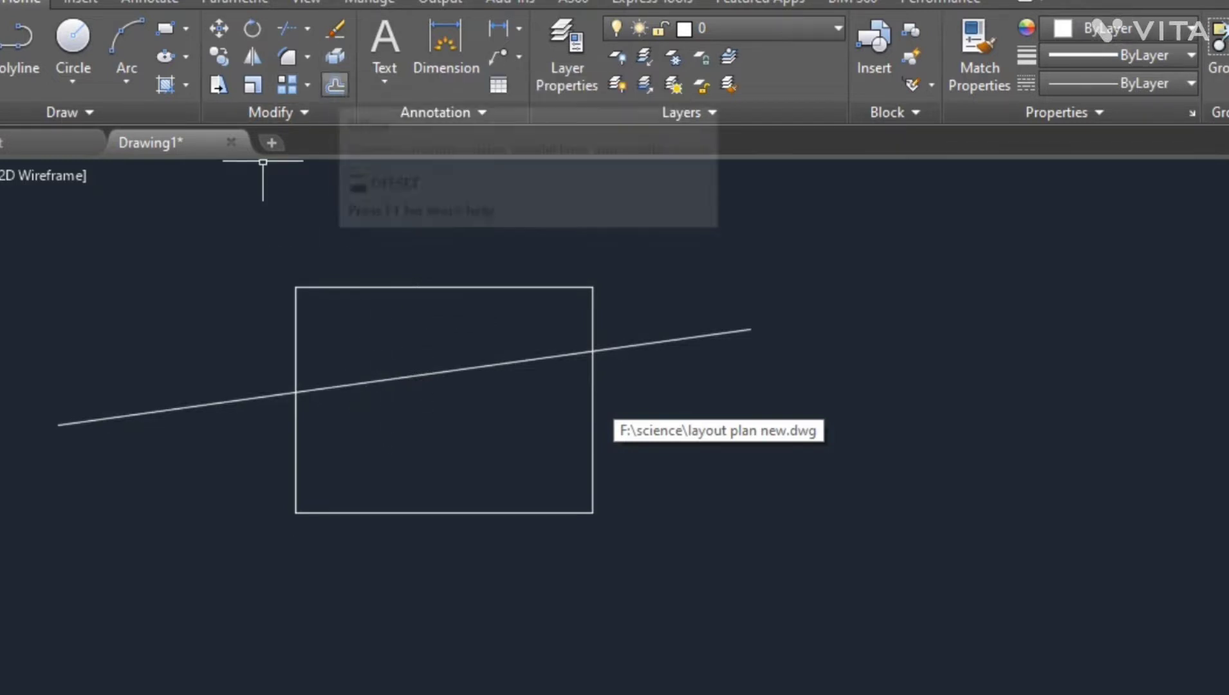
# - Erase the nearly horizontal line as well
pyautogui.click(335, 28)
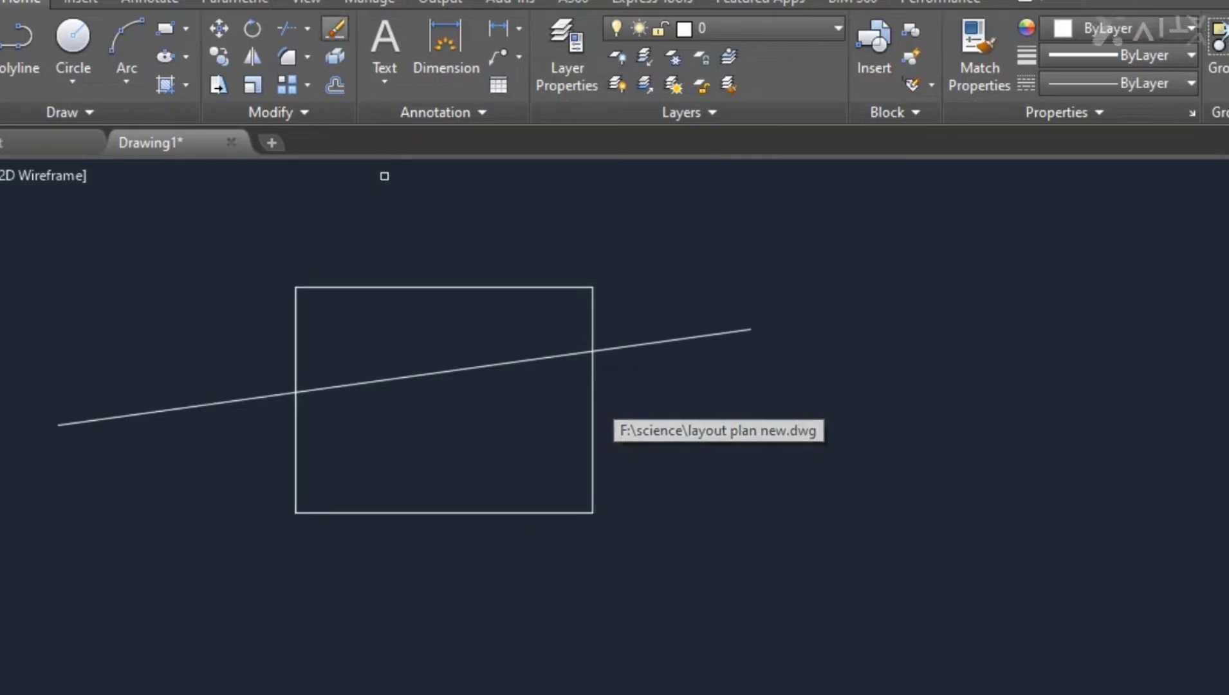
pyautogui.click(431, 374)
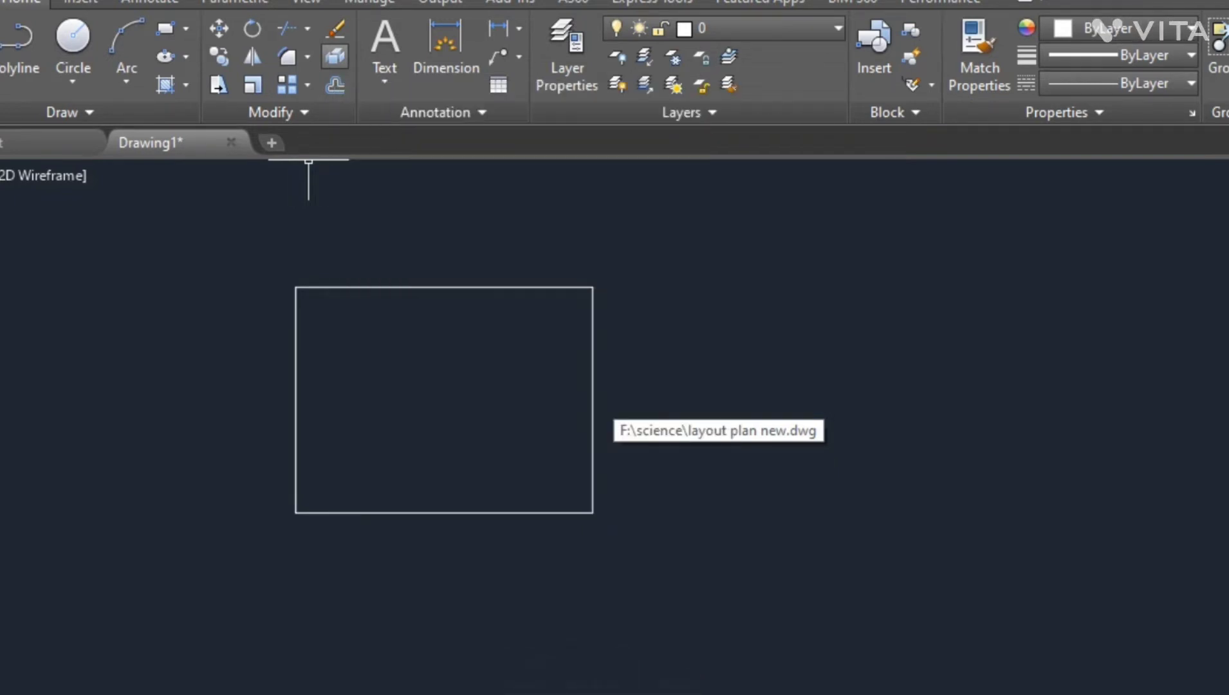
# - Explode the rectangle into separate lines
pyautogui.click(335, 56)
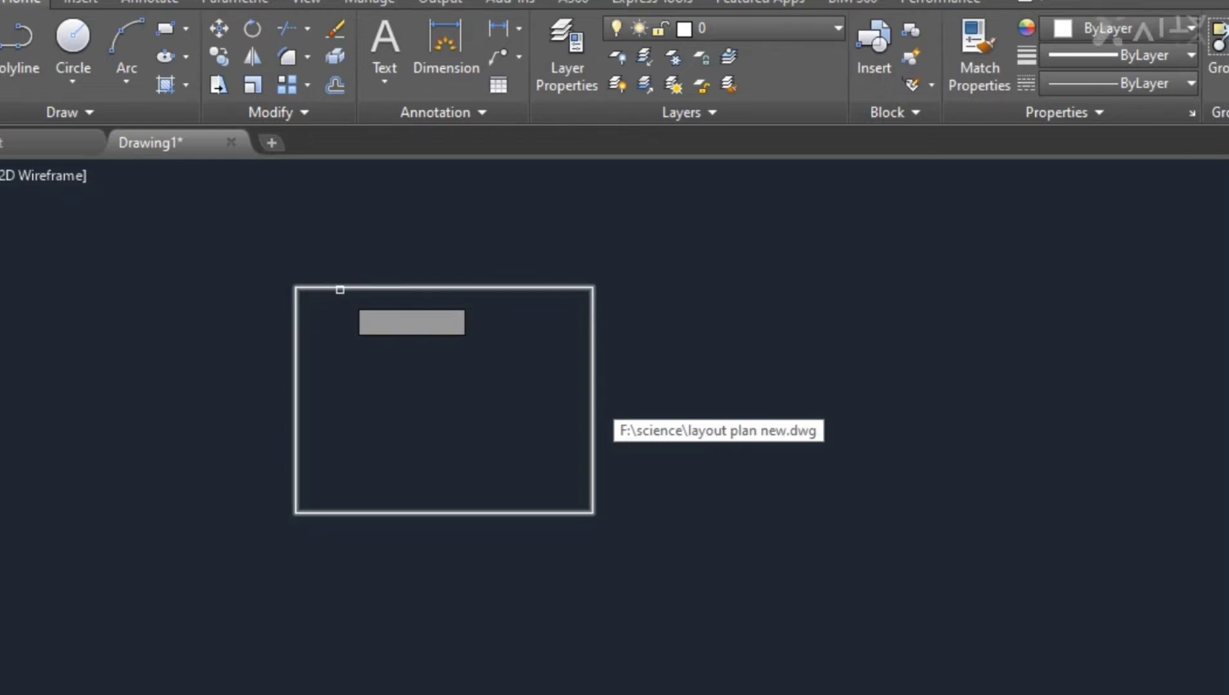
pyautogui.click(342, 287)
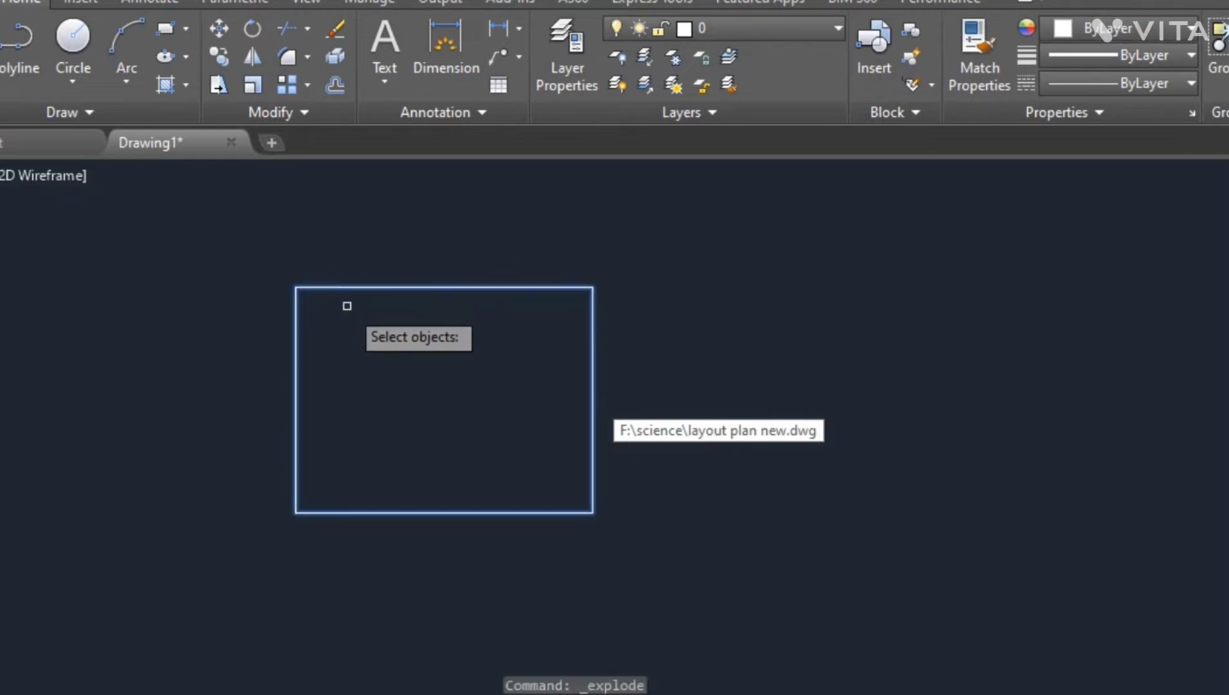
pyautogui.press('Return')
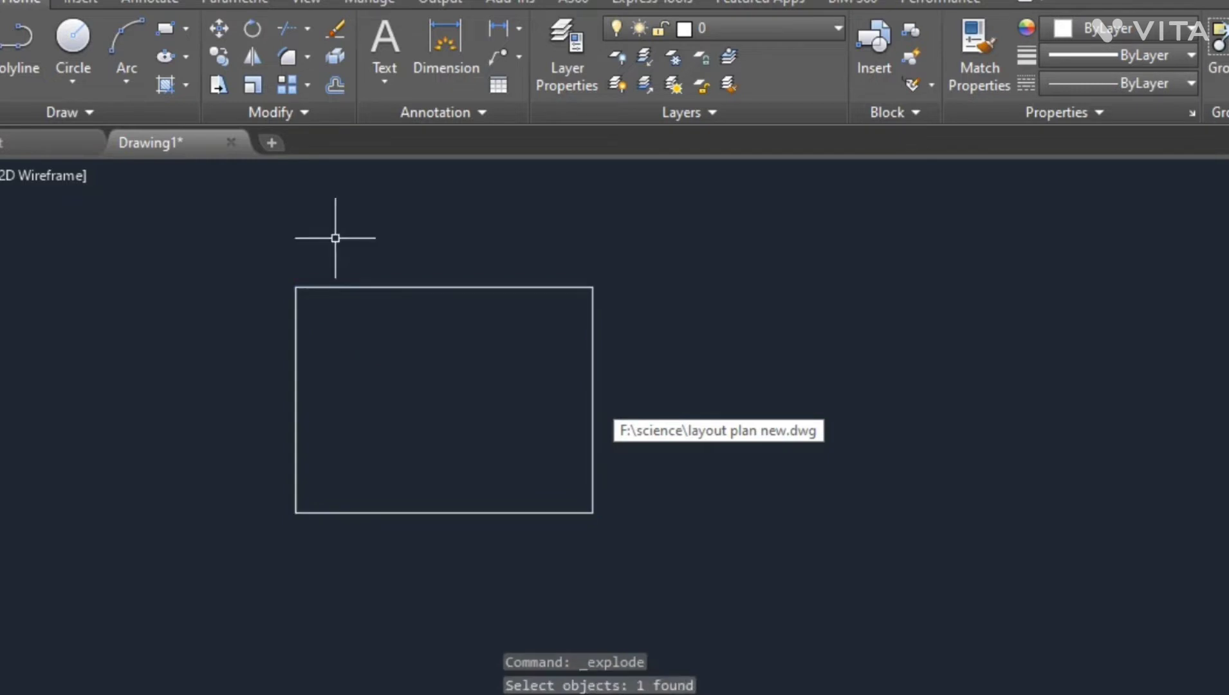
# - Select the exploded rectangle's edges one by one, then delete its right edge
pyautogui.click(347, 287)
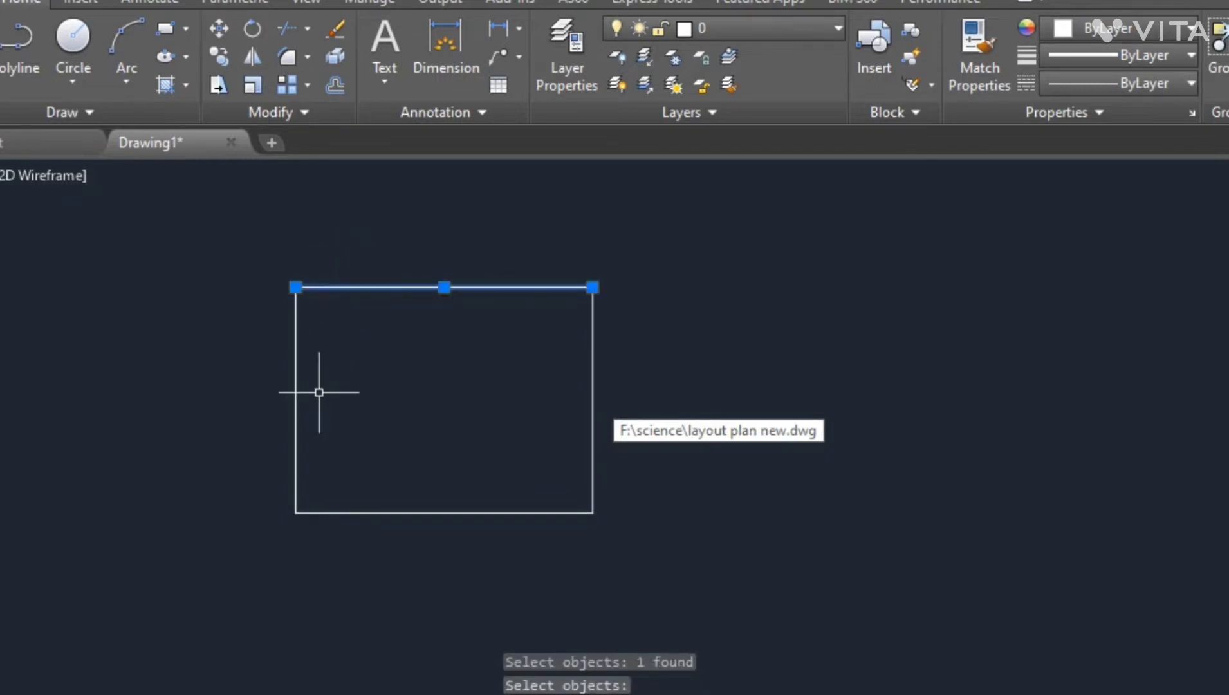
pyautogui.click(295, 367)
pyautogui.click(451, 513)
pyautogui.click(593, 363)
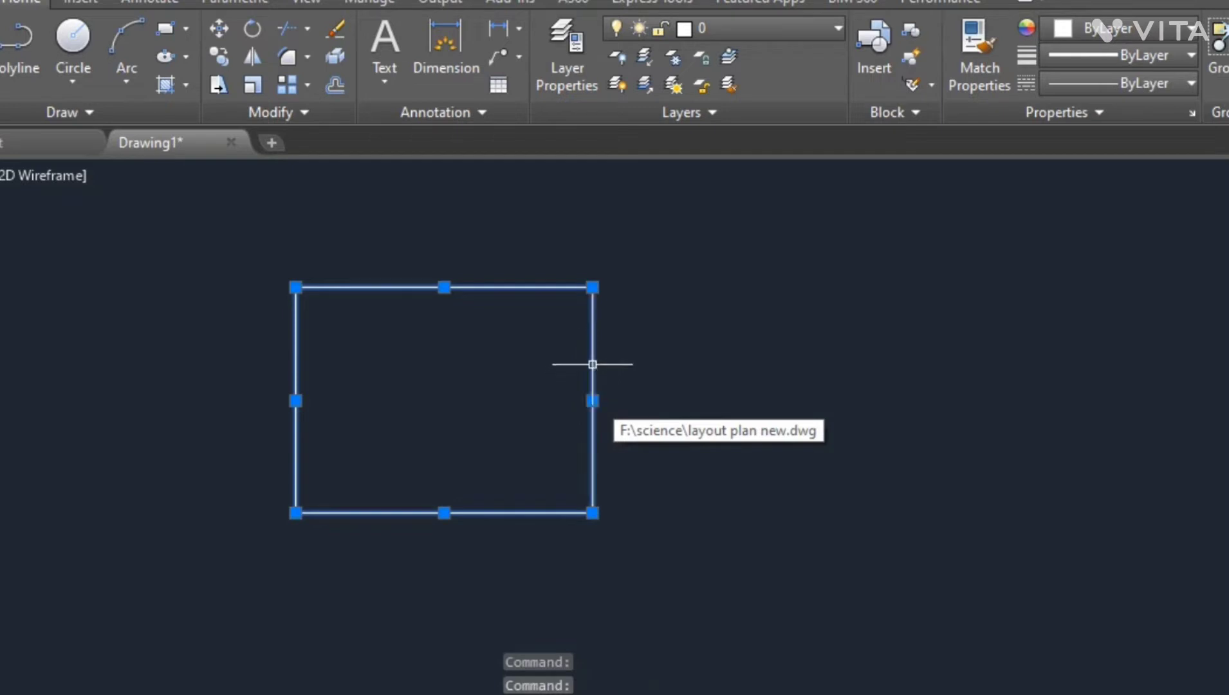
pyautogui.press('Escape')
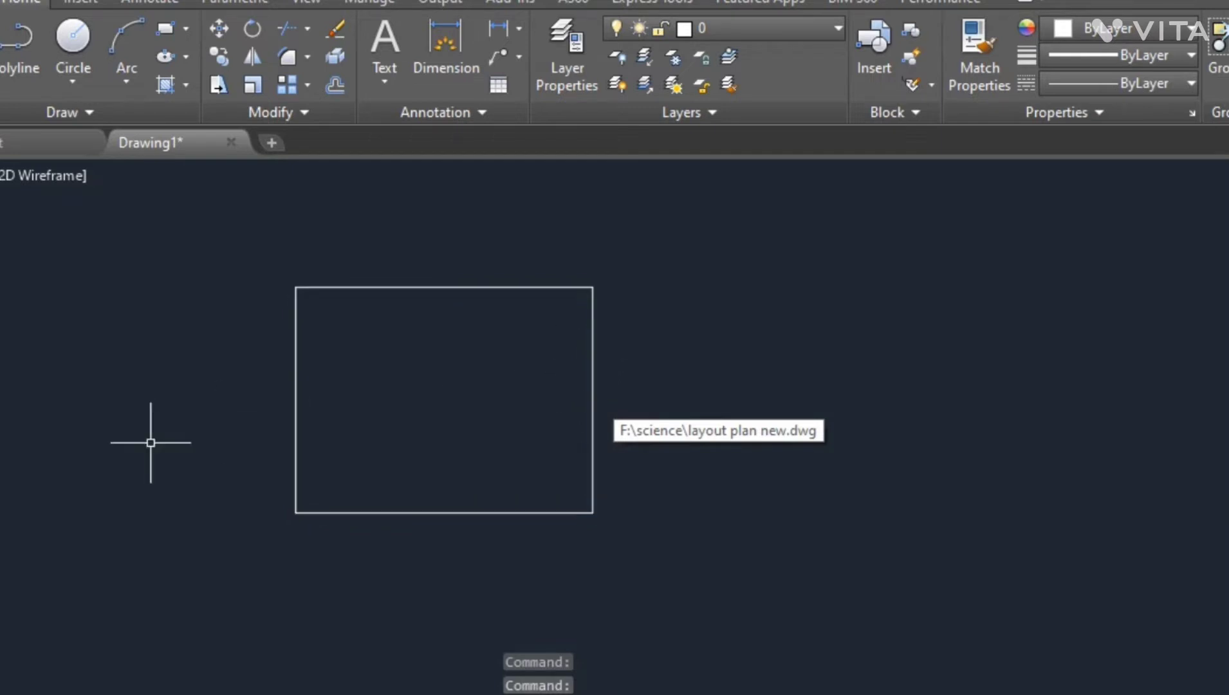
pyautogui.click(589, 332)
pyautogui.press('Delete')
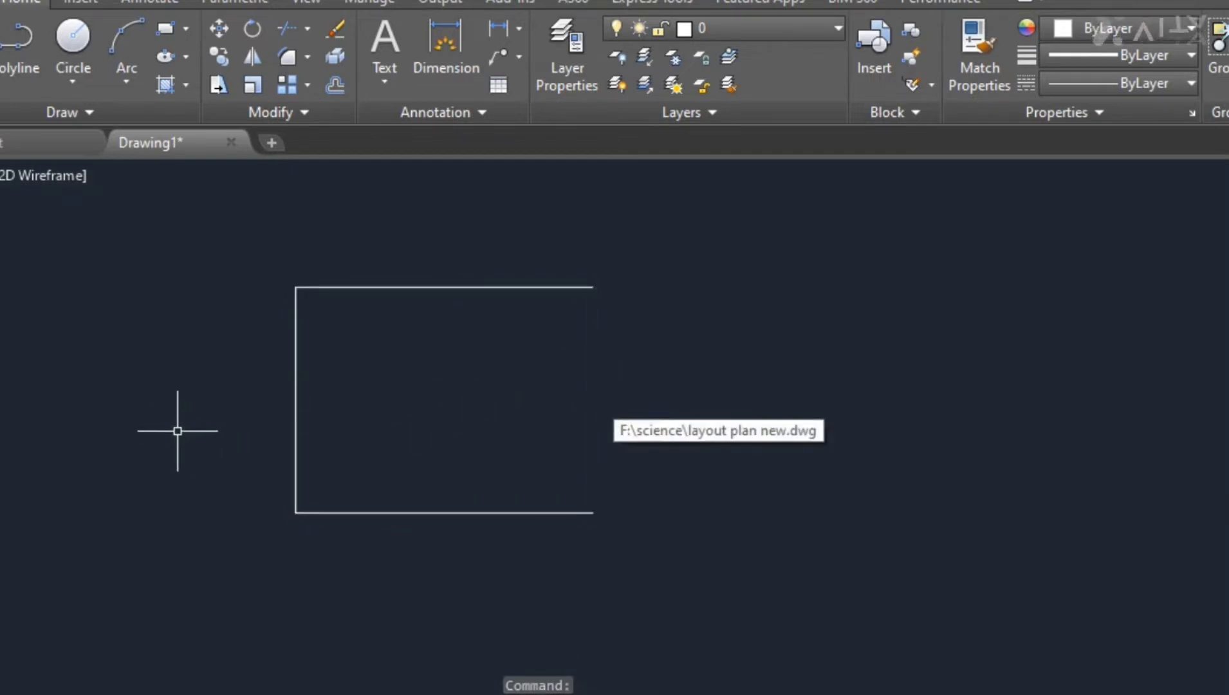
# - Draw a new rectangle to the right of the open shape with the Rectangle tool
pyautogui.click(165, 27)
pyautogui.scroll(-2, 82, 323)
pyautogui.click(658, 271)
pyautogui.click(920, 478)
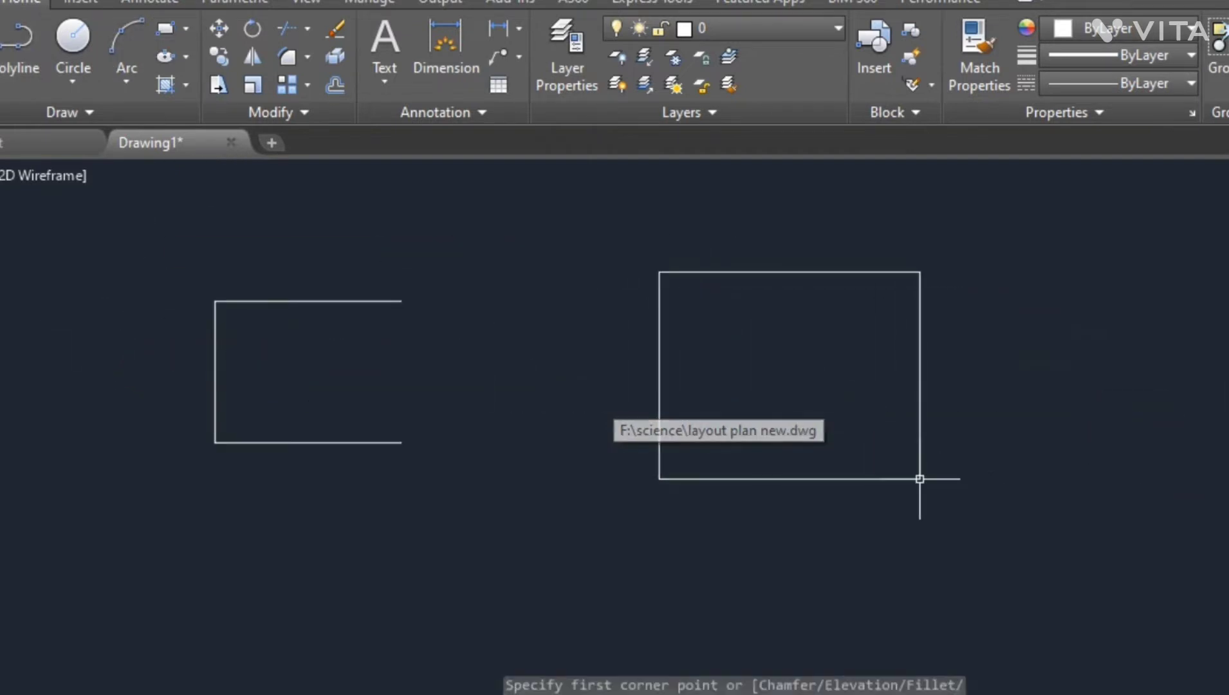
pyautogui.click(659, 350)
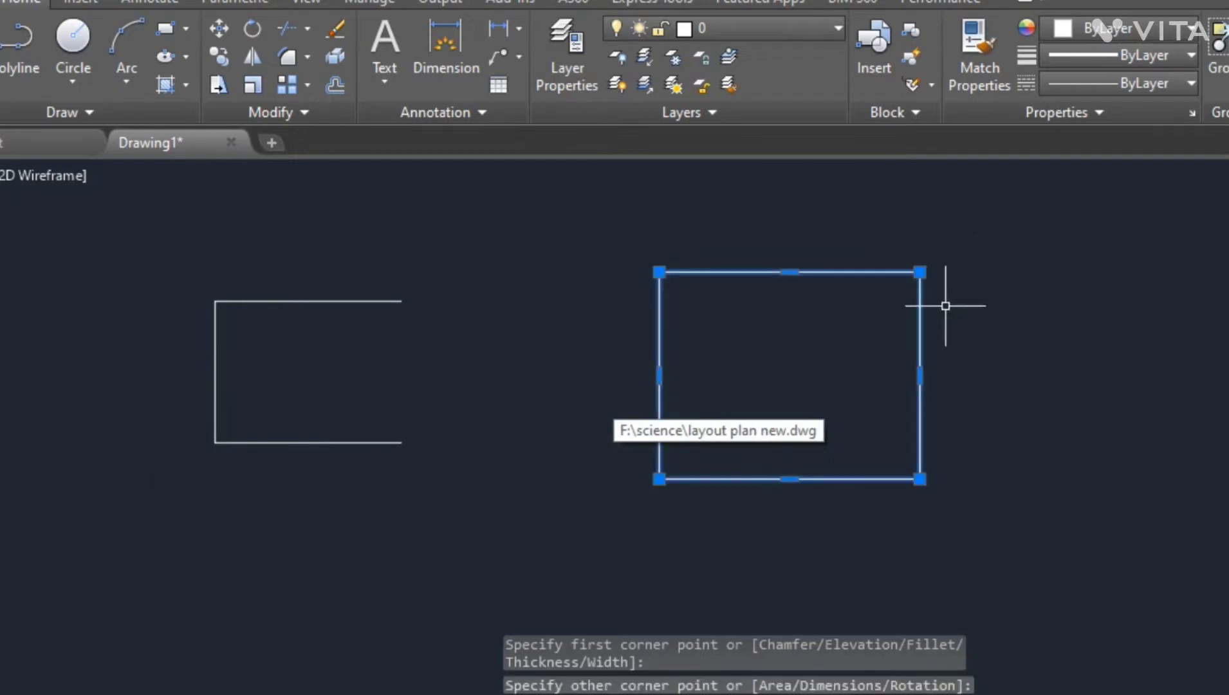
pyautogui.press('Escape')
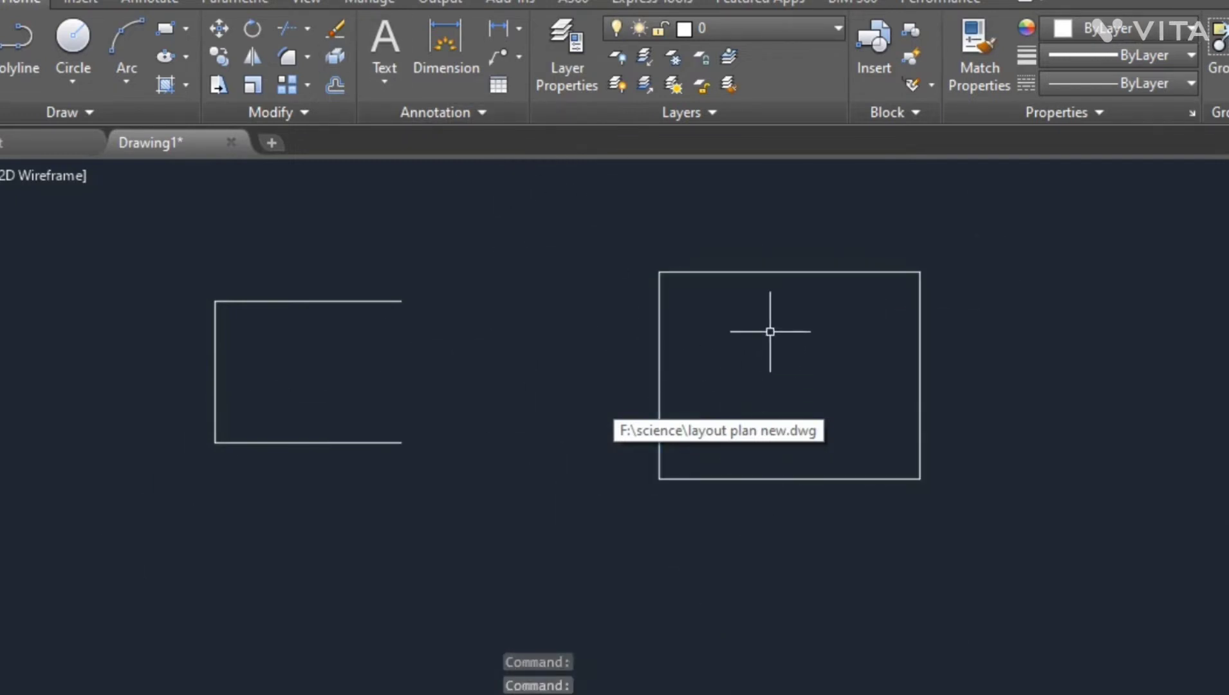
# - Explode the new rectangle into lines and select its four edges to inspect them
pyautogui.click(335, 57)
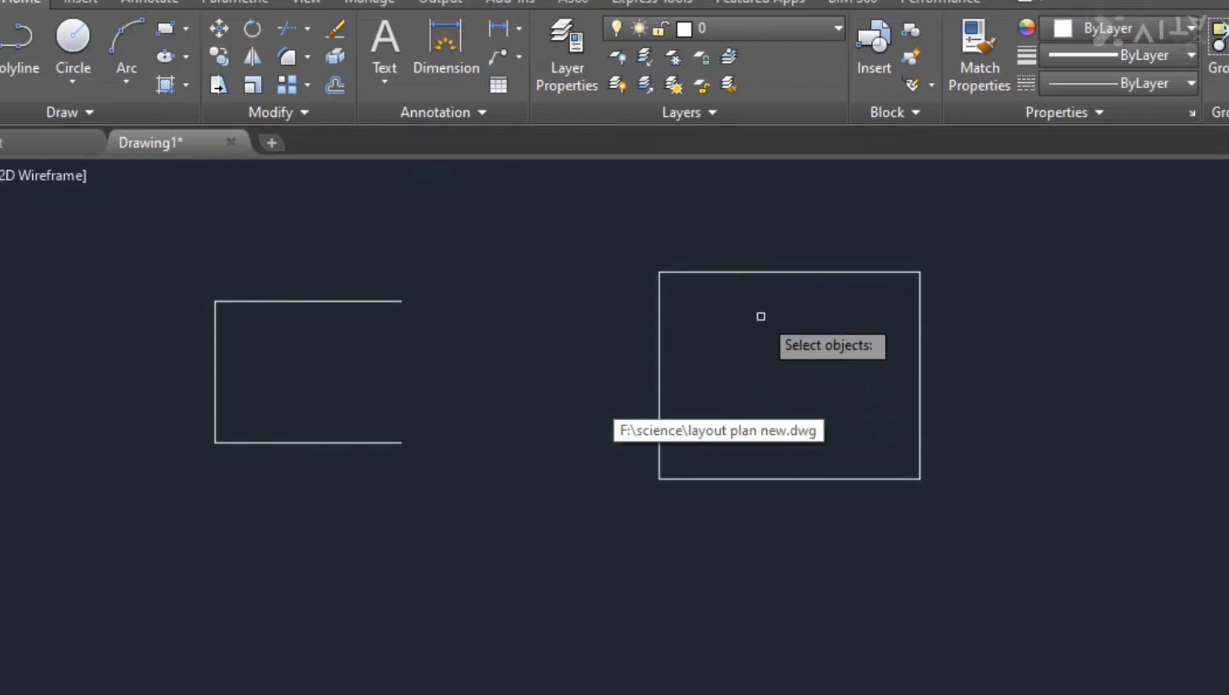
pyautogui.click(760, 275)
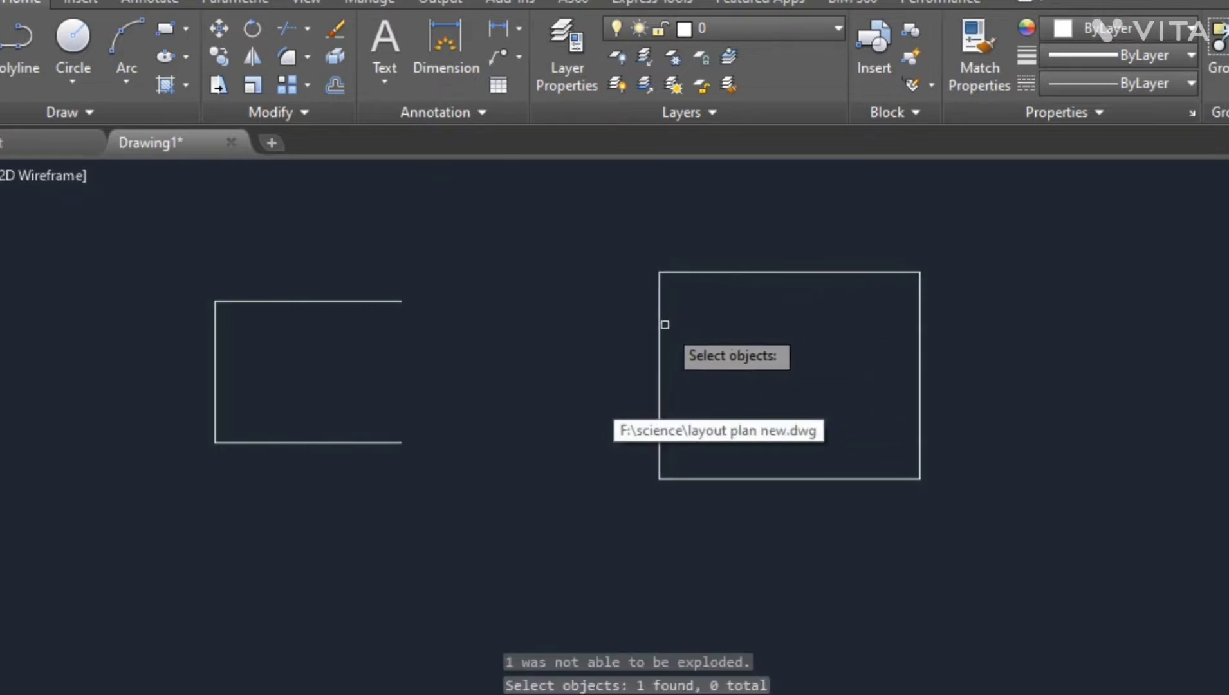
pyautogui.press('Return')
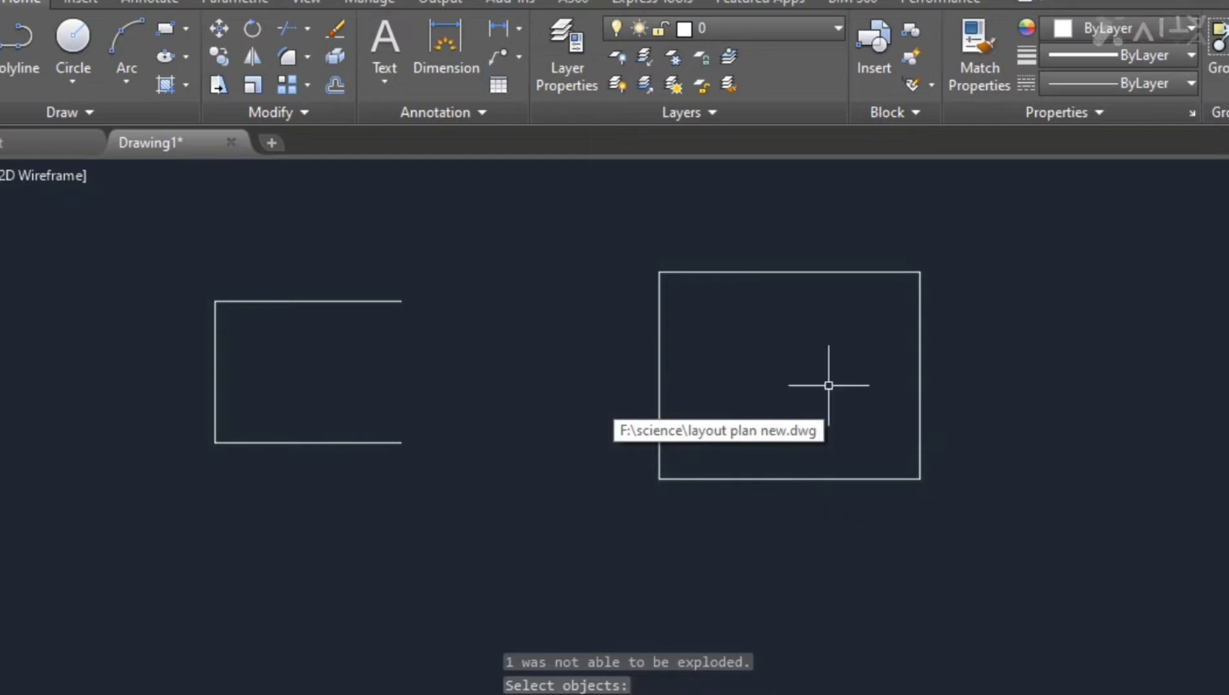
pyautogui.click(736, 273)
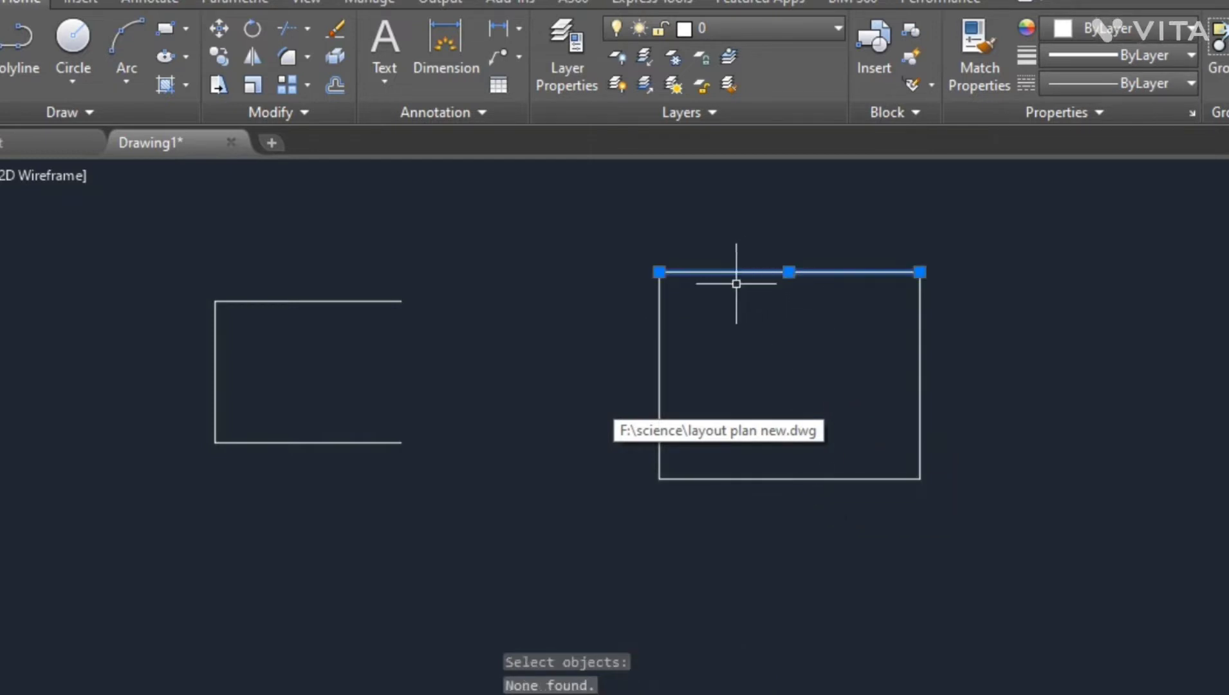
pyautogui.click(659, 321)
pyautogui.click(879, 479)
pyautogui.click(920, 404)
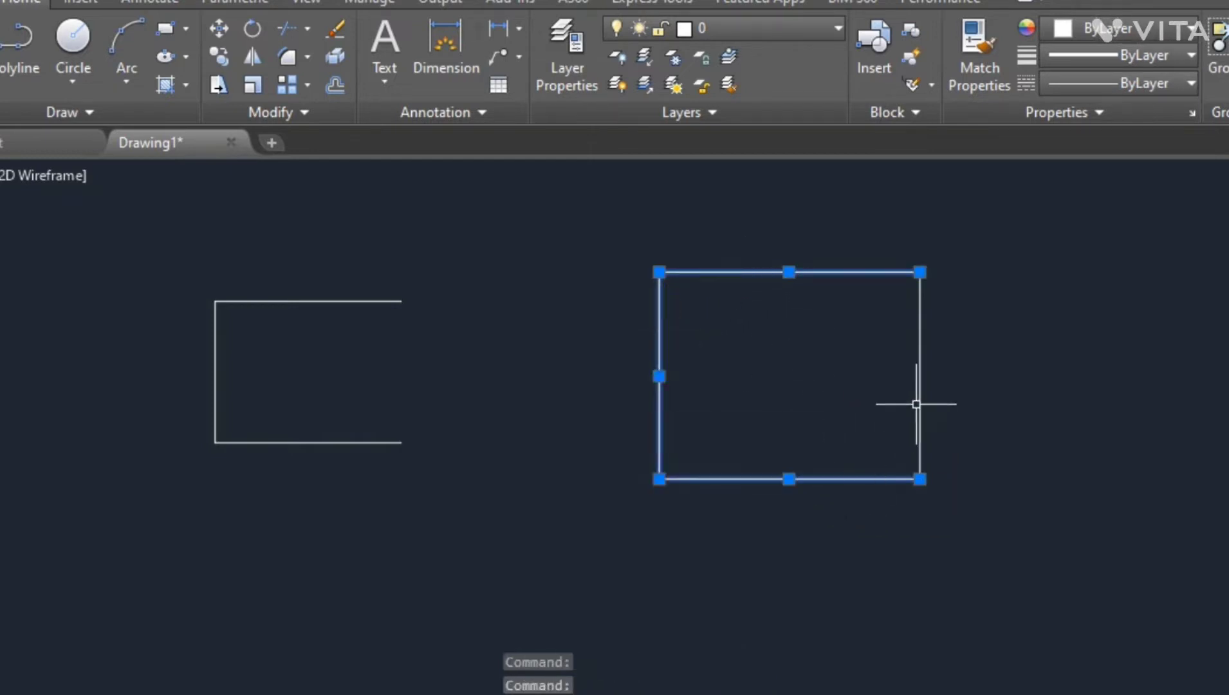
pyautogui.press('space')
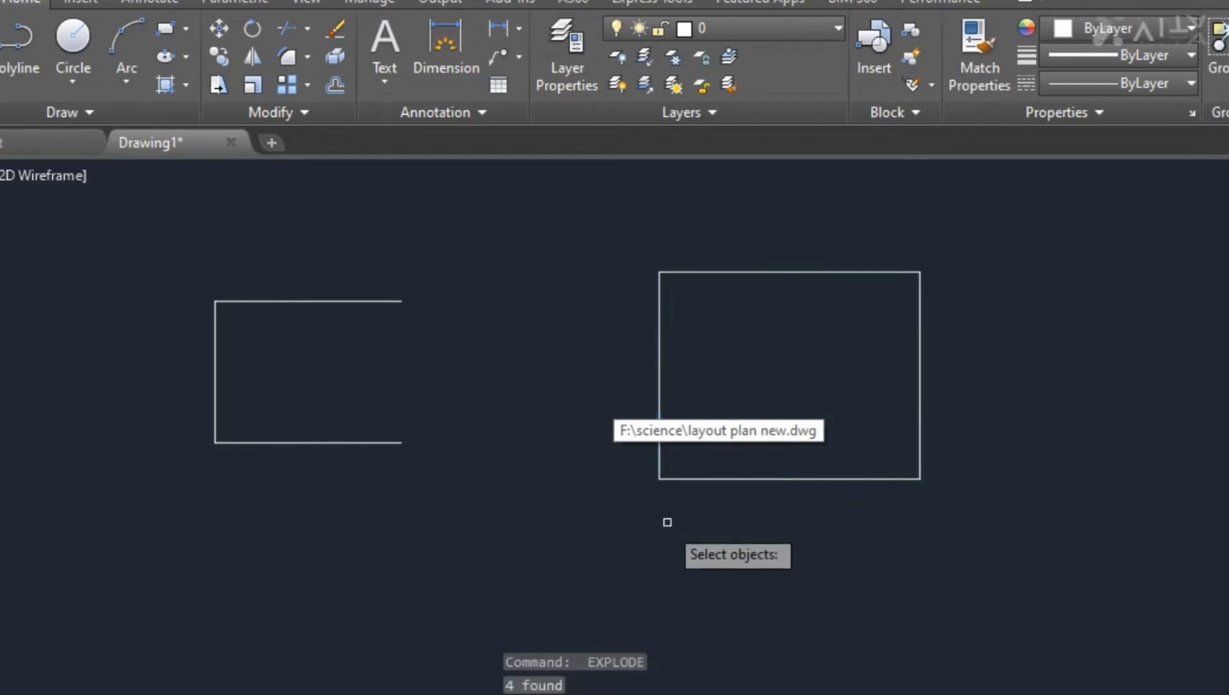
pyautogui.press('Escape')
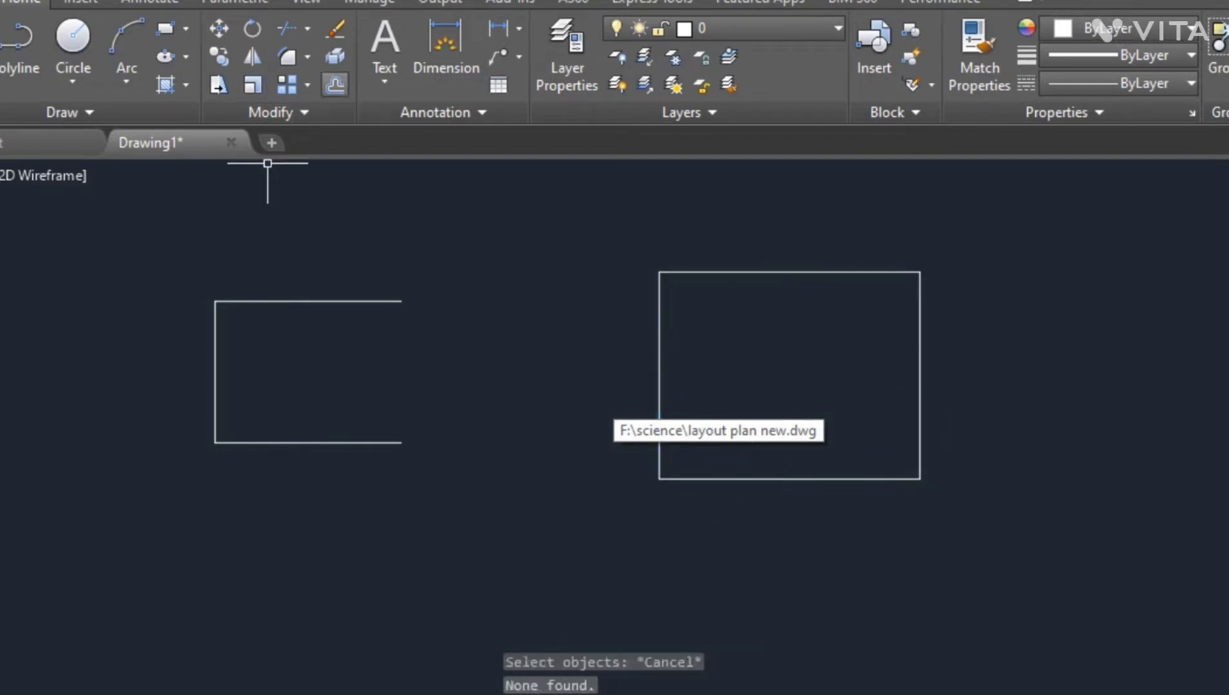
# - Offset the open shape's top line upward and its bottom line inward by 10'
pyautogui.write('o')
pyautogui.press('space')
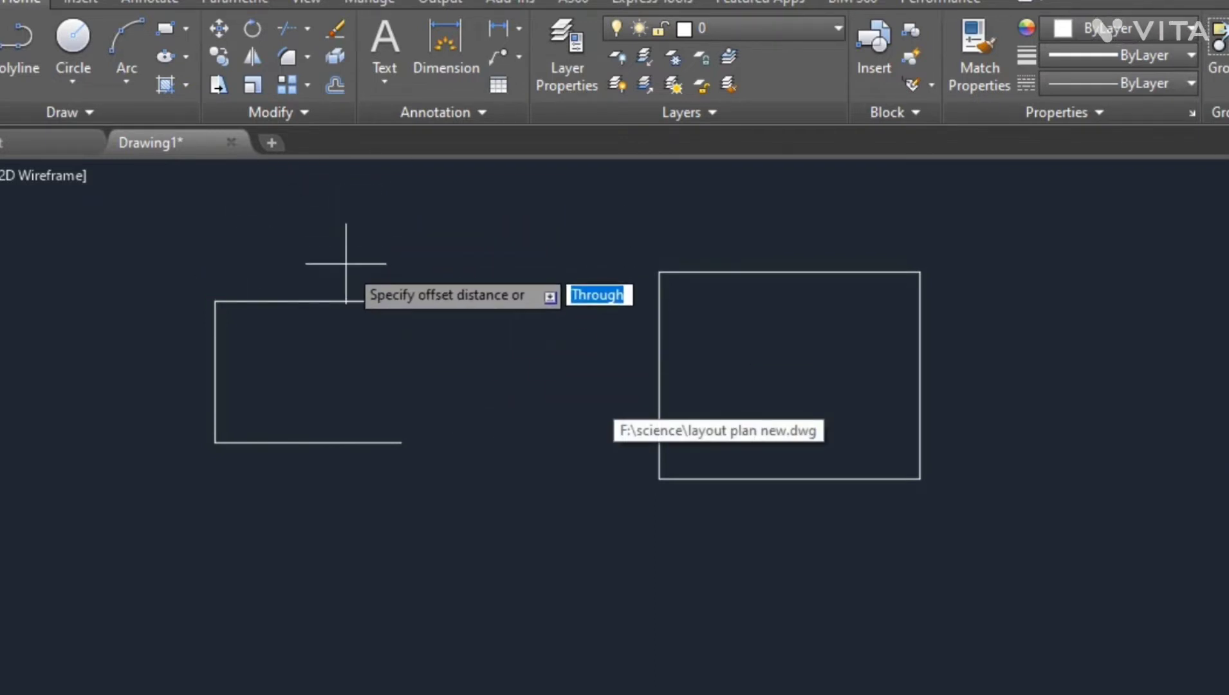
pyautogui.press('BackSpace')
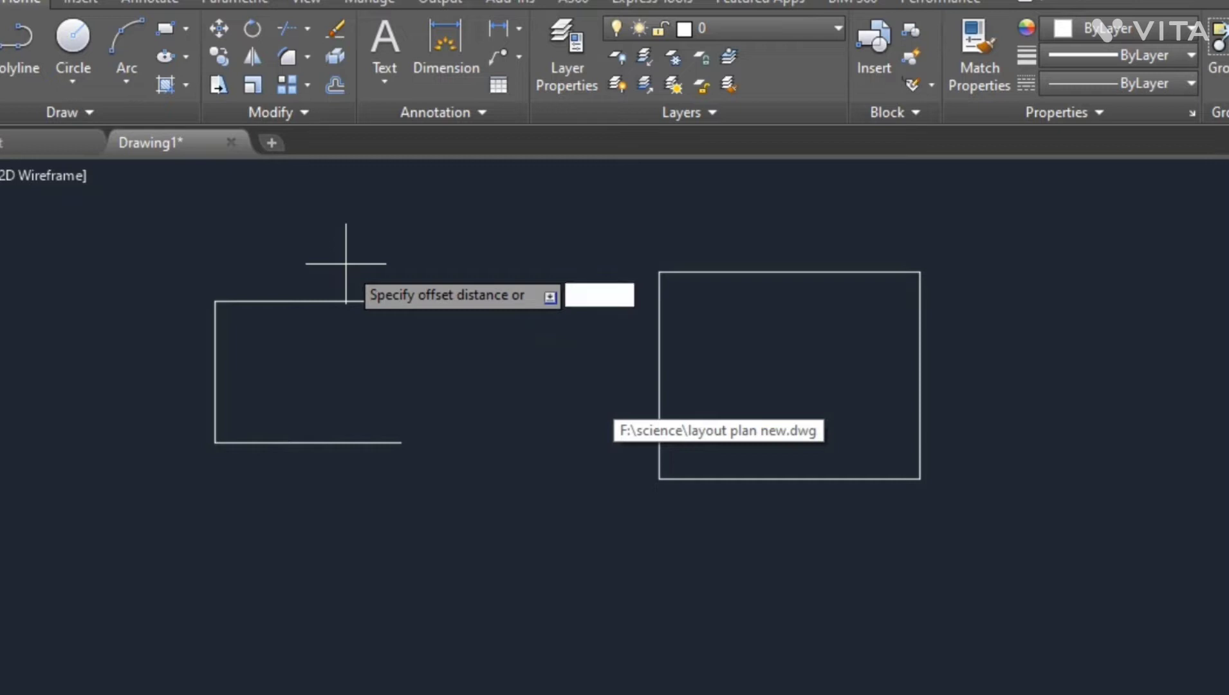
pyautogui.write("10'")
pyautogui.press('Return')
pyautogui.click(310, 300)
pyautogui.click(310, 239)
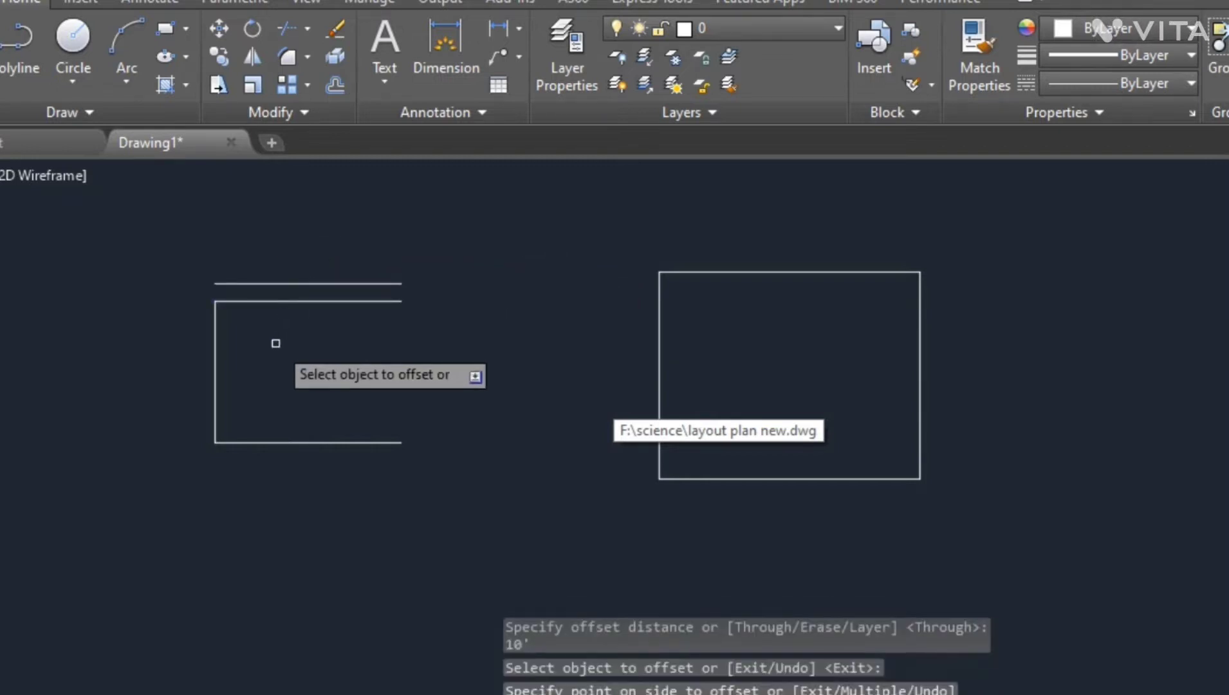
pyautogui.click(251, 442)
pyautogui.click(289, 386)
# - Offset the new rectangle's left and top edges 10' to both sides
pyautogui.click(657, 321)
pyautogui.click(605, 318)
pyautogui.click(659, 316)
pyautogui.click(730, 319)
pyautogui.click(767, 270)
pyautogui.click(771, 330)
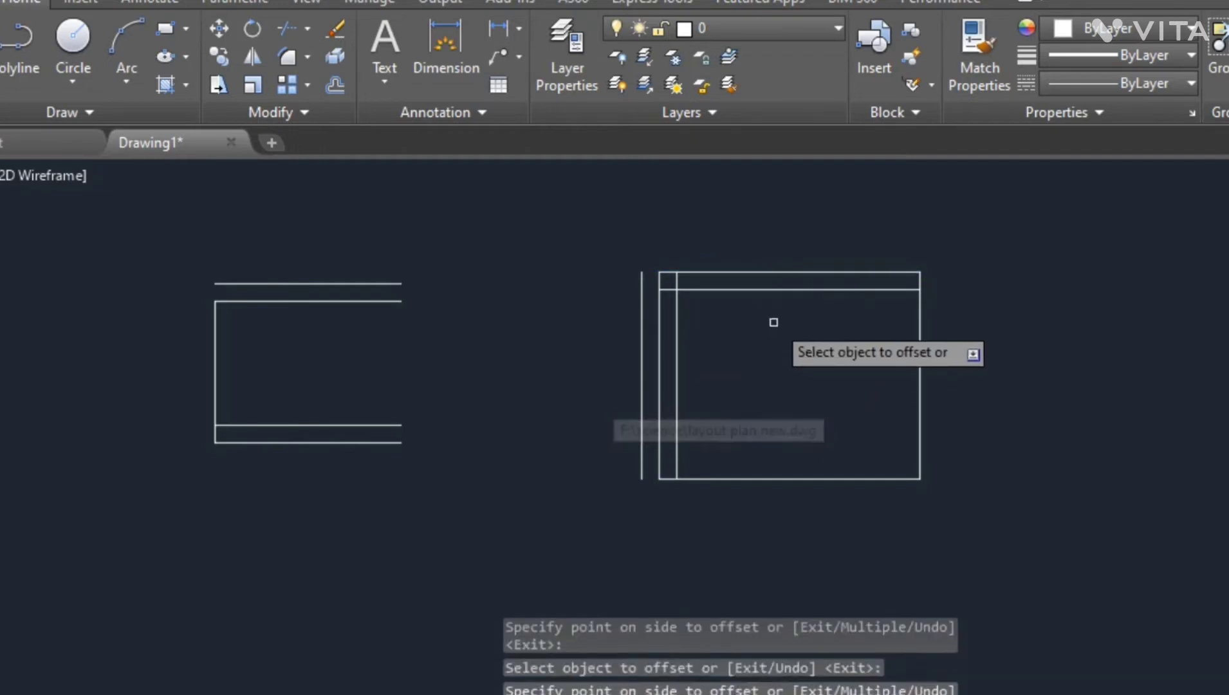
pyautogui.click(799, 273)
pyautogui.click(777, 265)
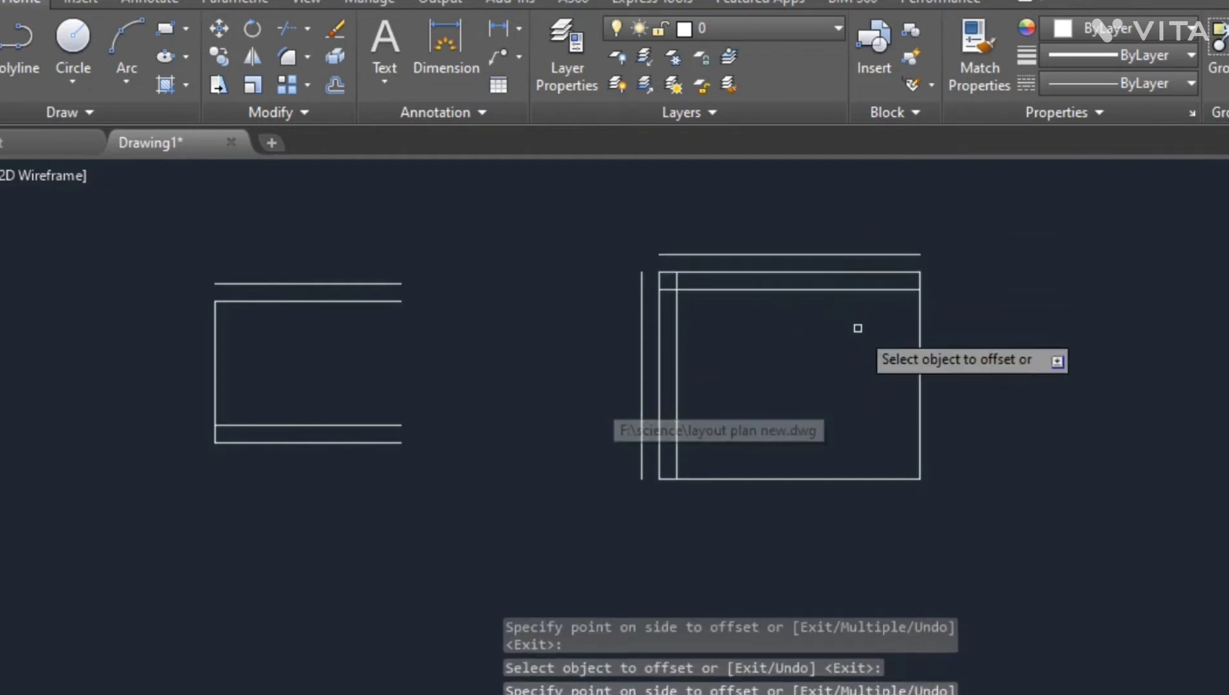
# - Offset the new rectangle's right and bottom edges 10' to both sides
pyautogui.click(916, 355)
pyautogui.click(847, 365)
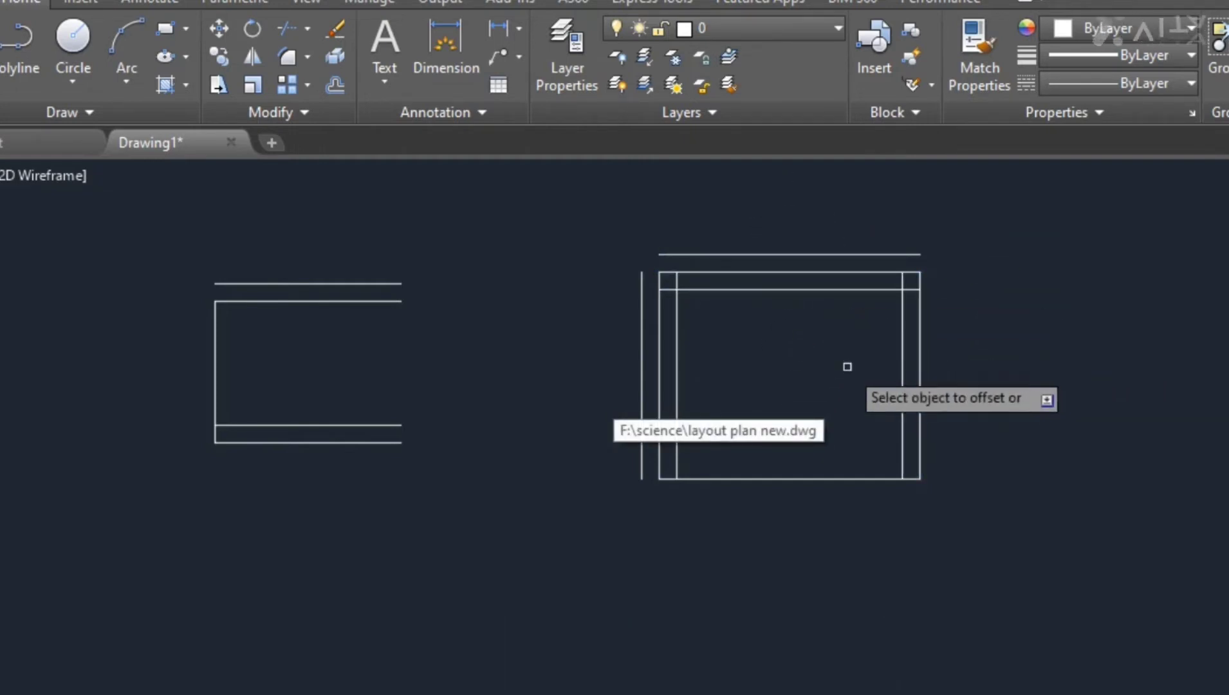
pyautogui.click(922, 364)
pyautogui.click(932, 386)
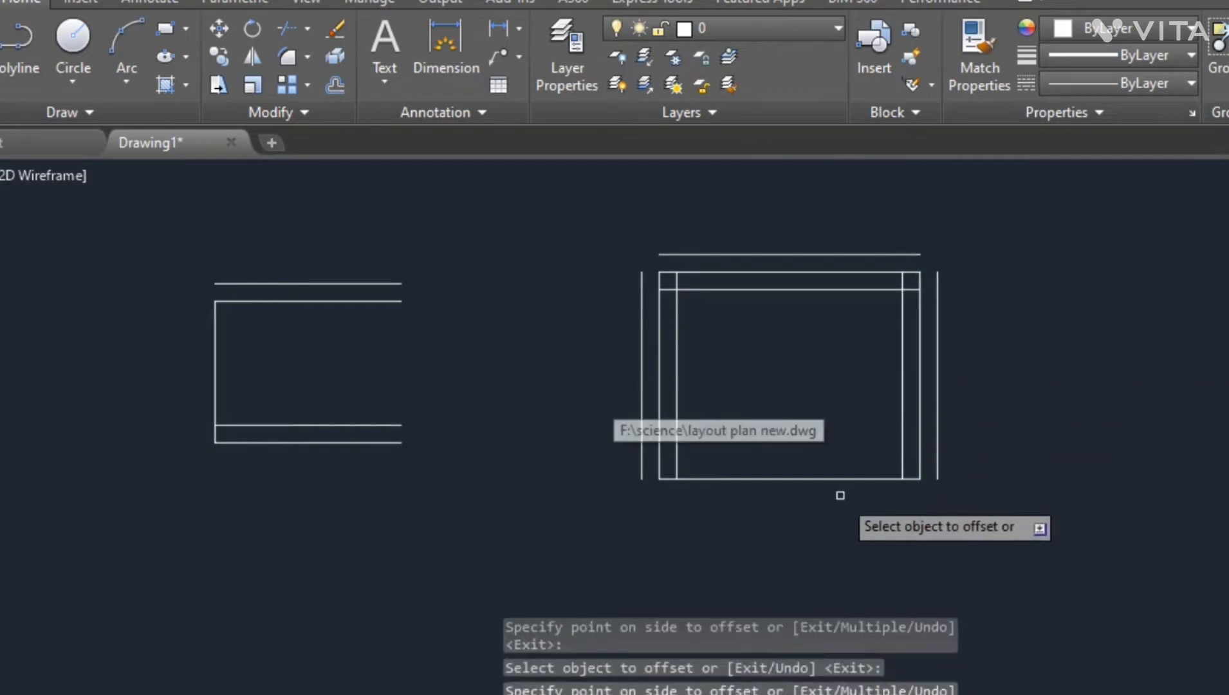
pyautogui.click(822, 480)
pyautogui.click(818, 517)
pyautogui.click(804, 479)
pyautogui.click(792, 401)
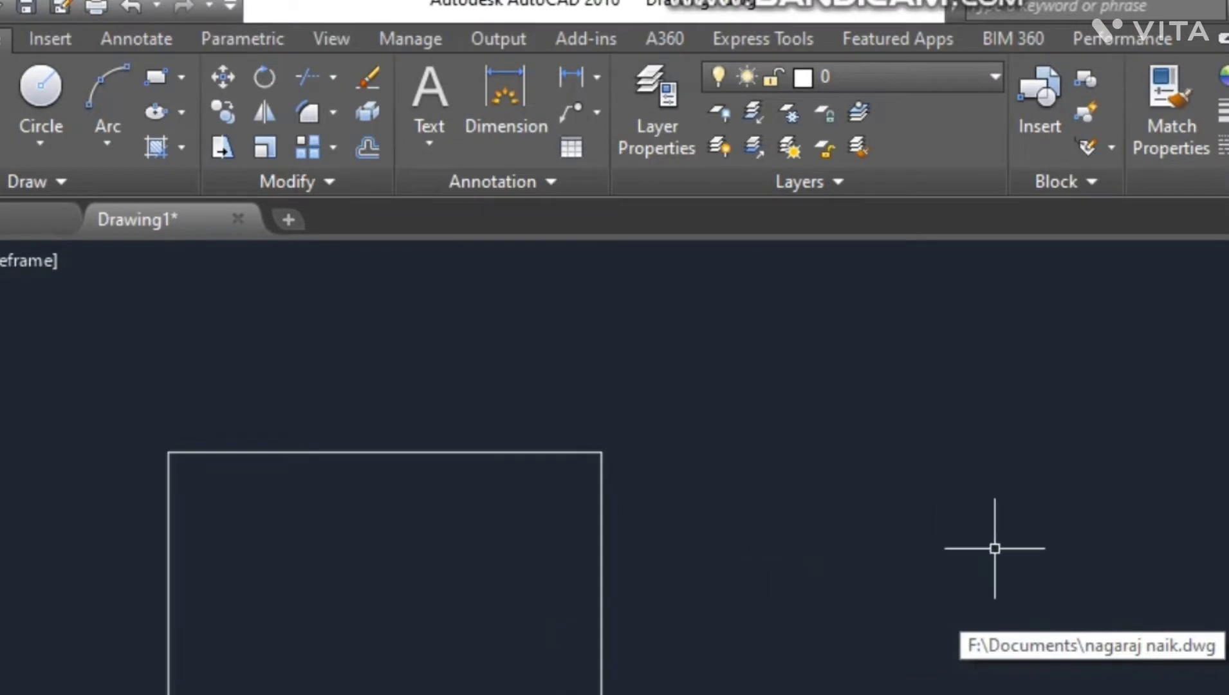
pyautogui.scroll(-2, 994, 546)
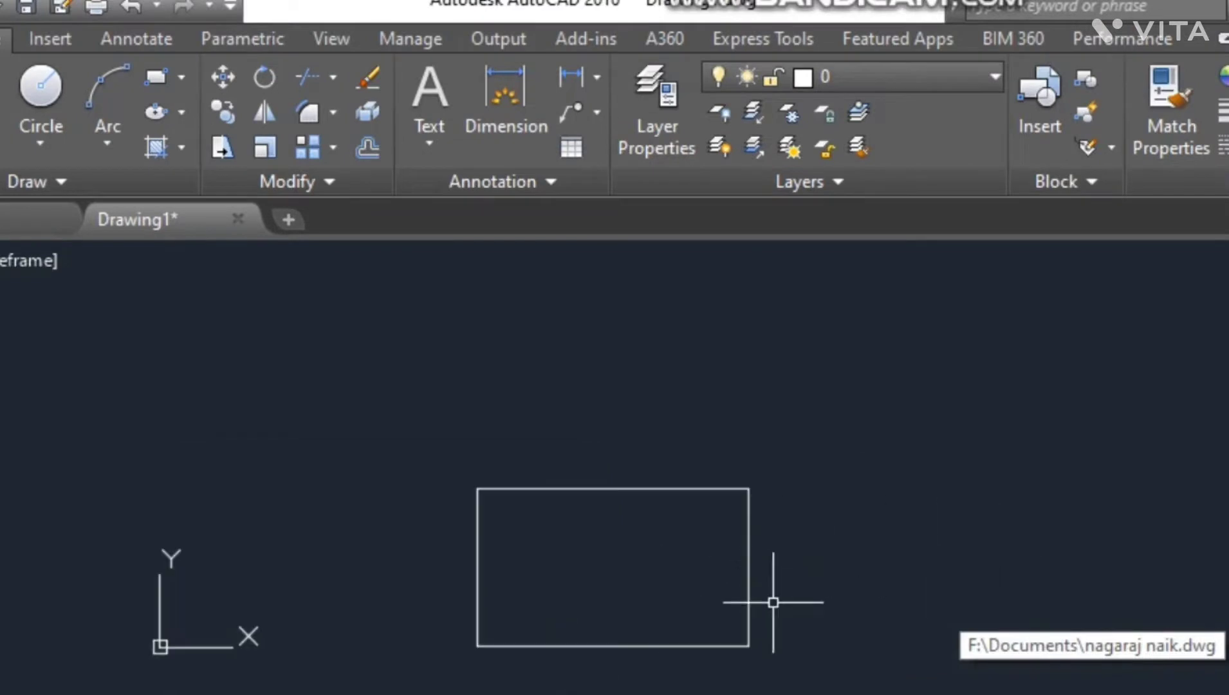
# - Create a multiline text box to the right of the rectangle and enter the text AUTO CAD TUTORIALS
pyautogui.scroll(2, 563, 594)
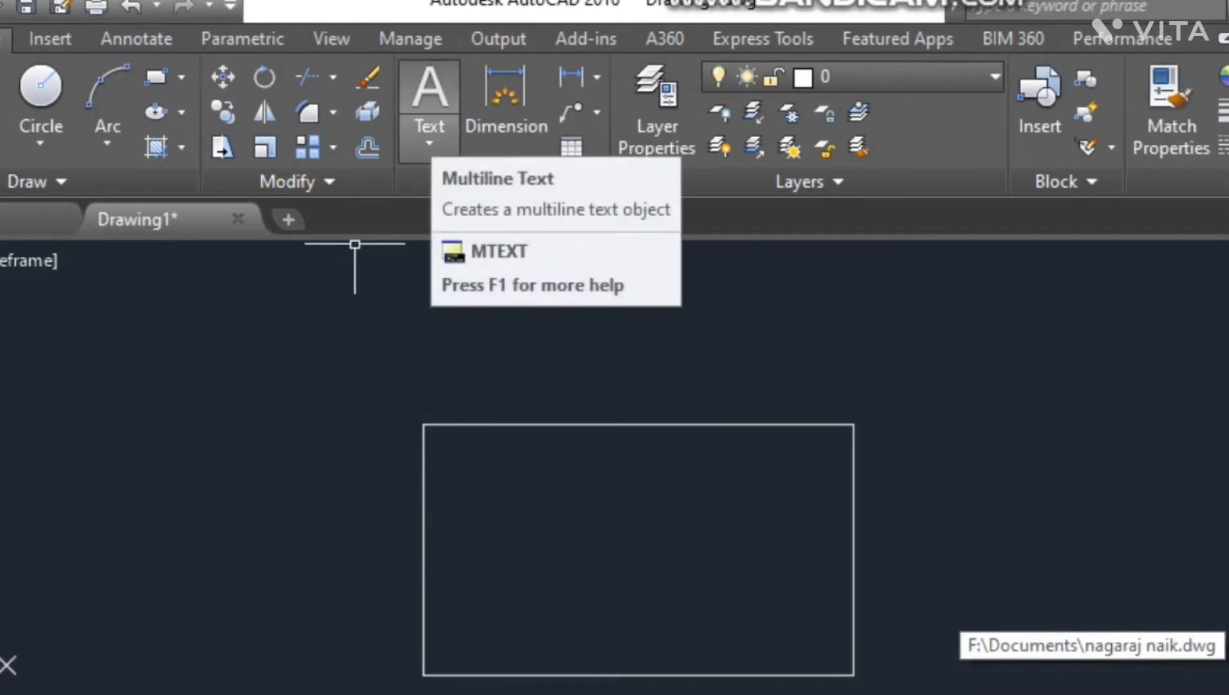
pyautogui.click(429, 135)
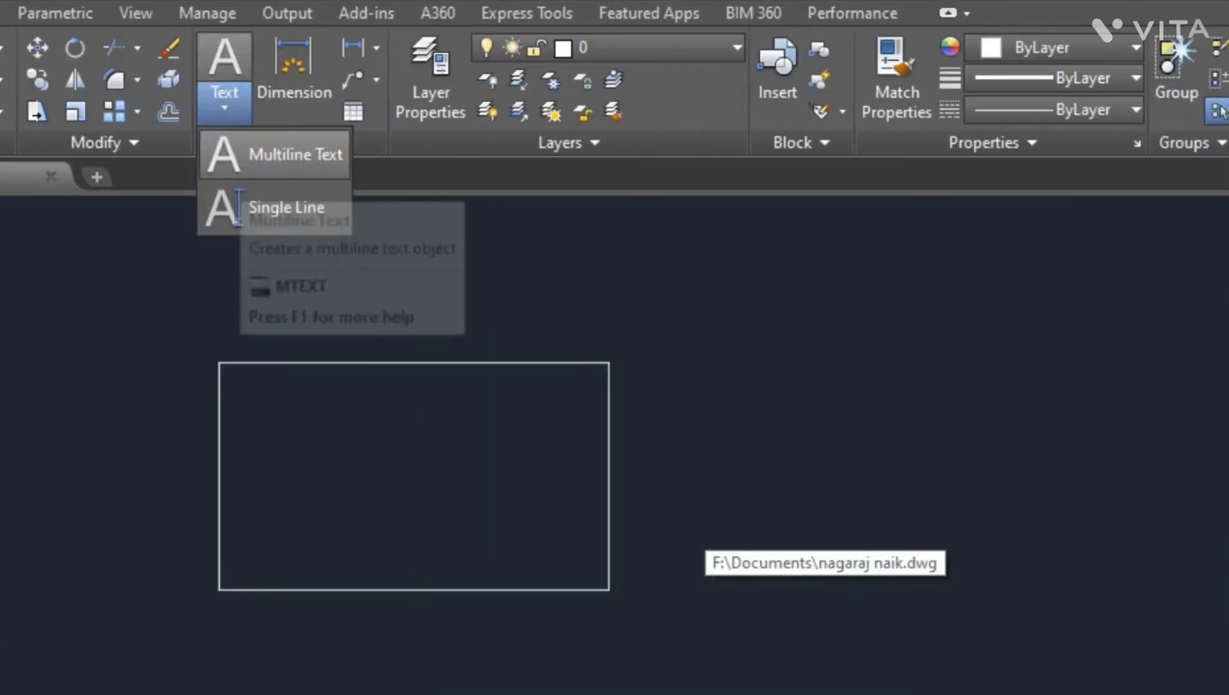
pyautogui.click(257, 157)
pyautogui.scroll(-2, 70, 434)
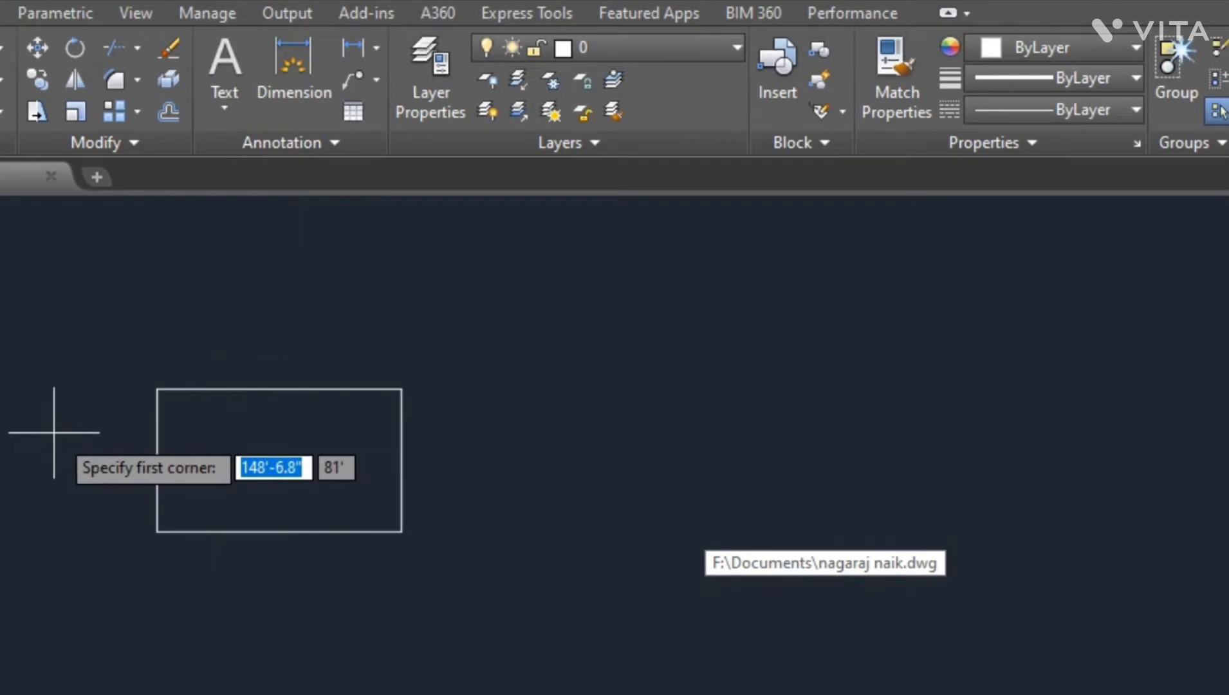
pyautogui.scroll(2, 536, 415)
pyautogui.click(448, 384)
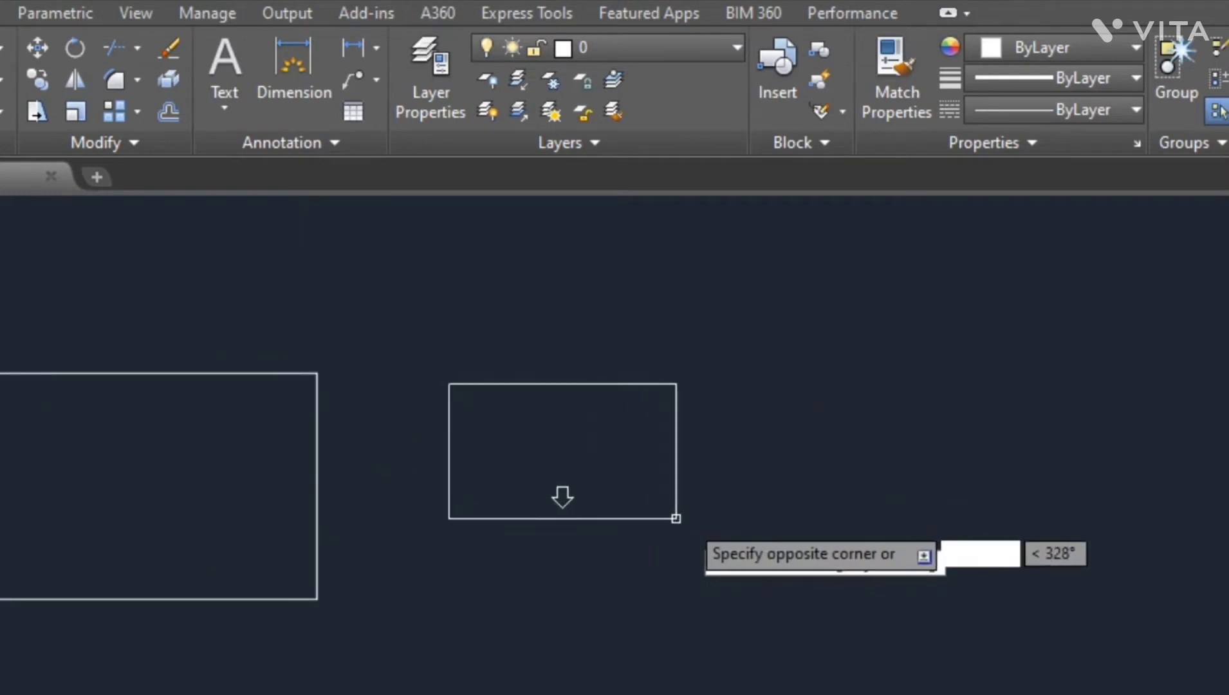
pyautogui.press('Escape')
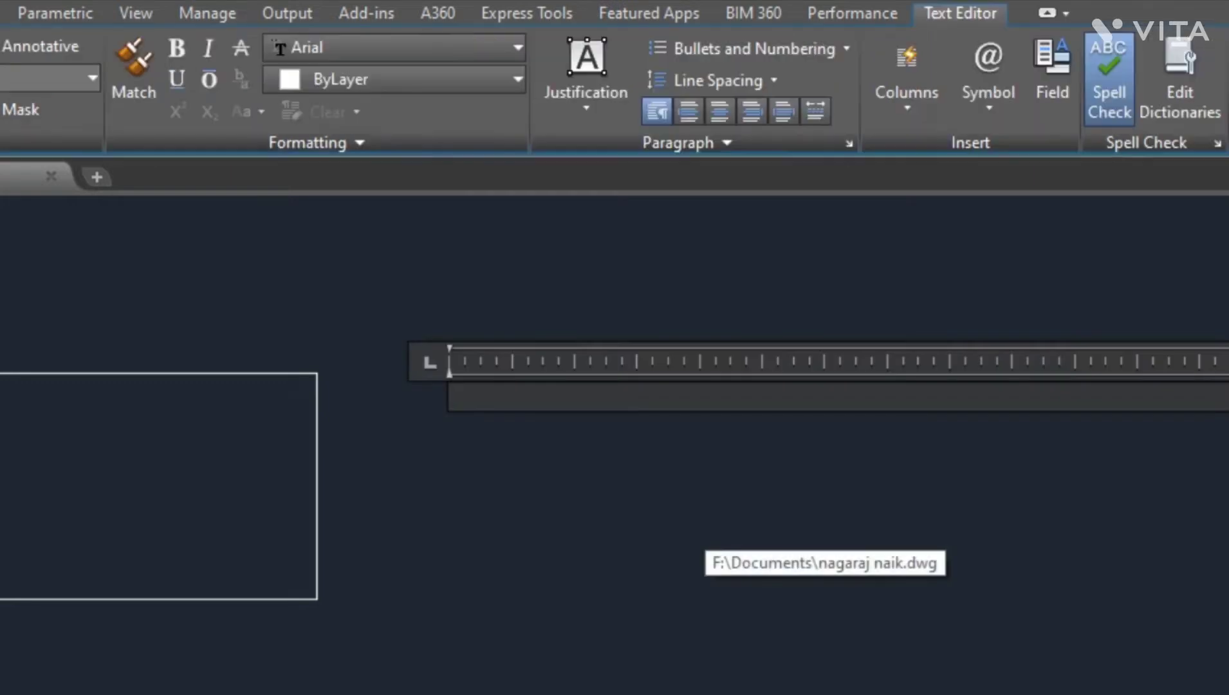
pyautogui.write('BEG')
pyautogui.write('I')
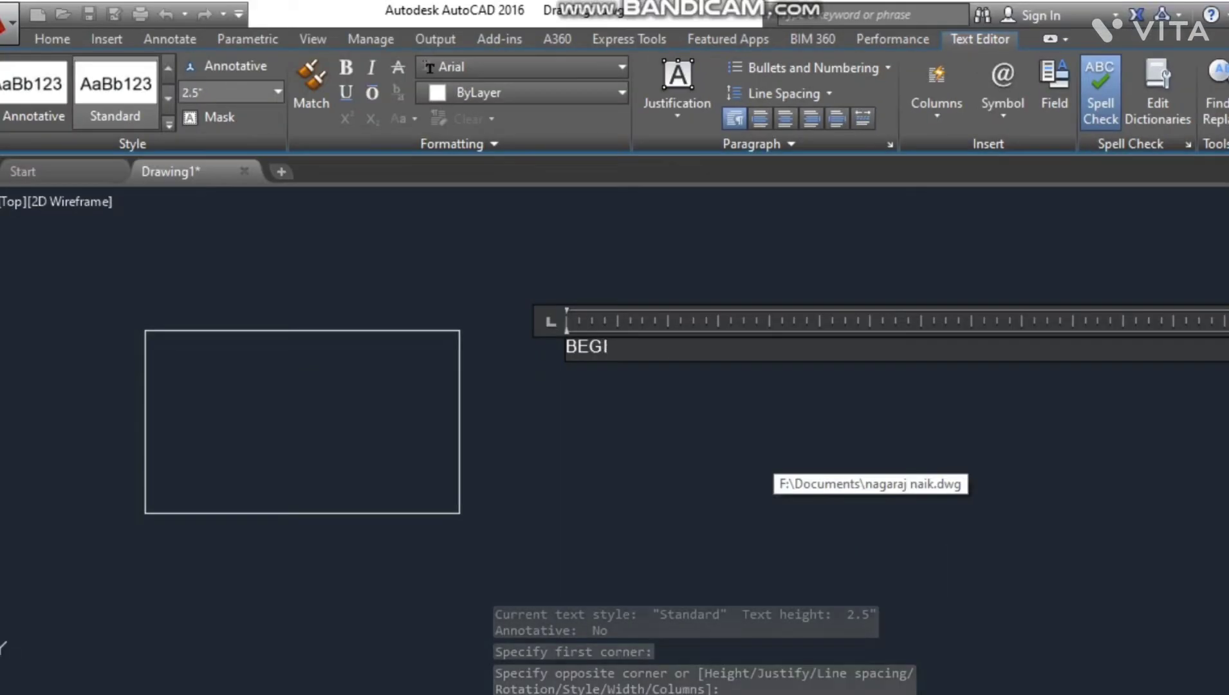
pyautogui.write("NER'S")
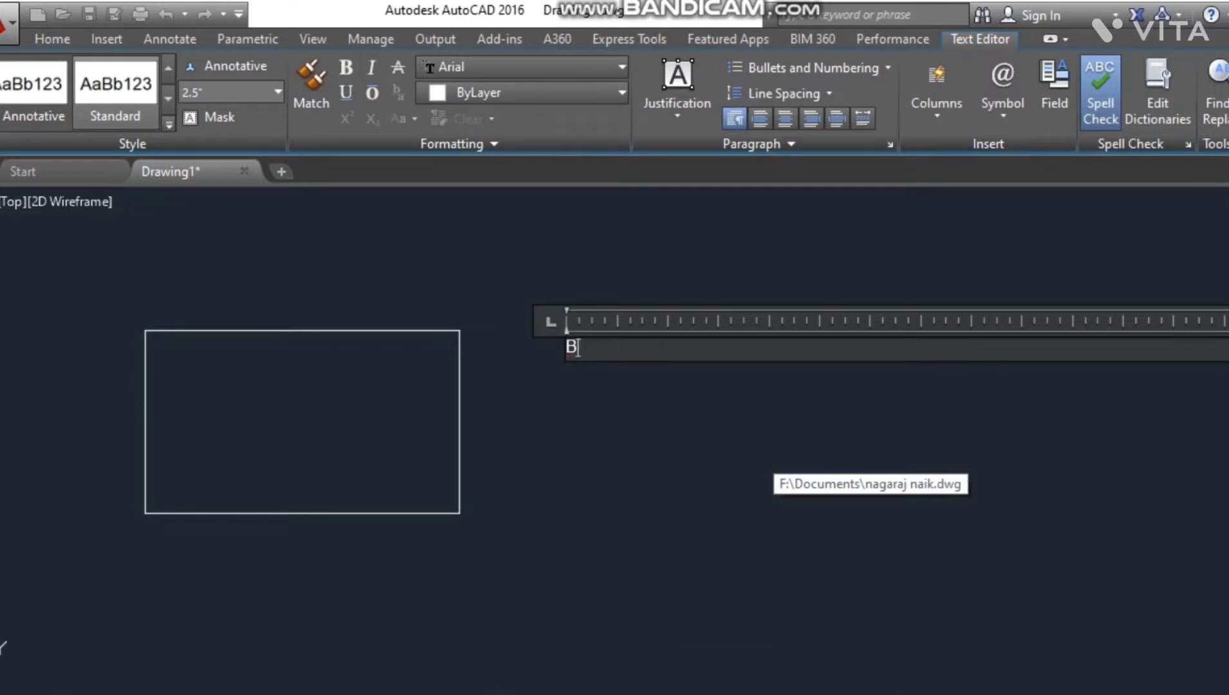
pyautogui.write('UTO')
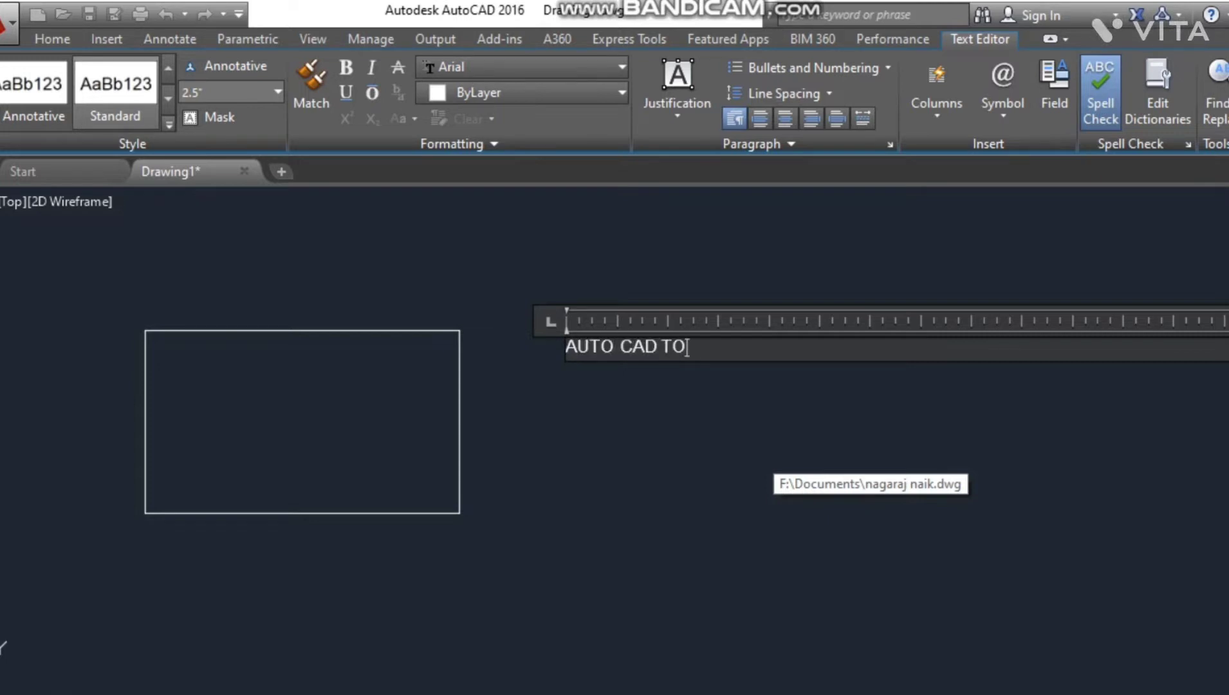
pyautogui.write('CAD TUTORIALS')
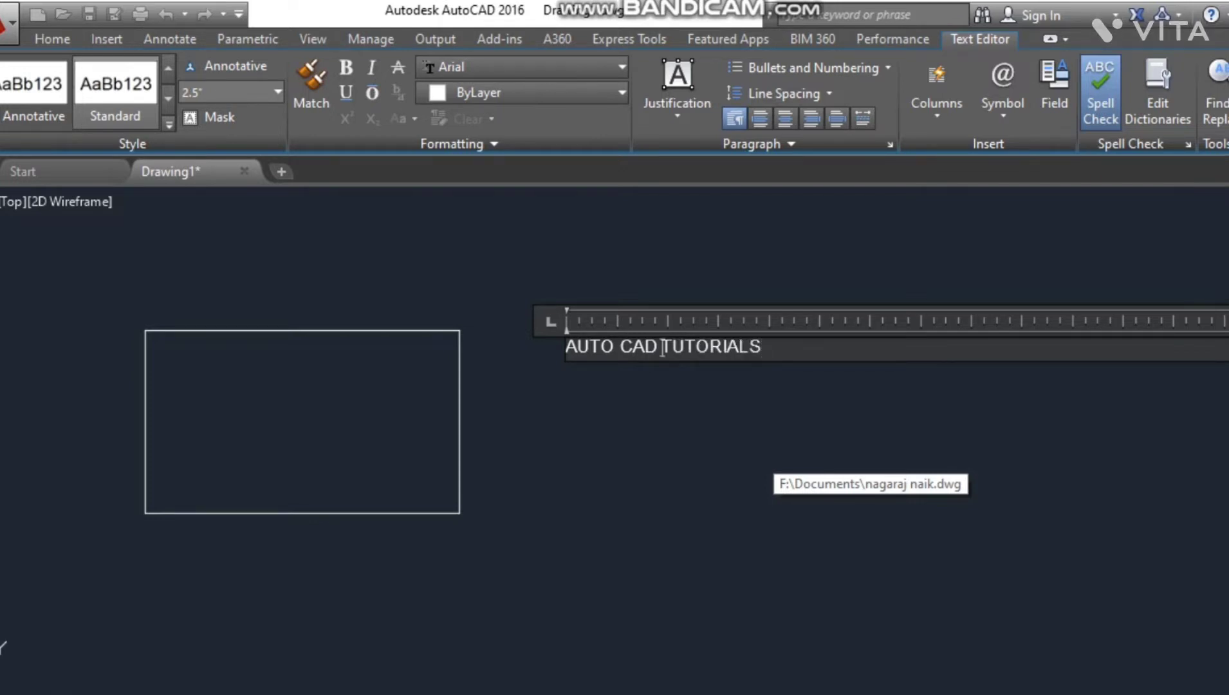
# - Select all the text in the editor and set its height to 2'
pyautogui.hotkey('ctrl', 'shift', 'Left')
pyautogui.hotkey('ctrl', 'shift', 'Left')
pyautogui.hotkey('ctrl', 'shift', 'Left')
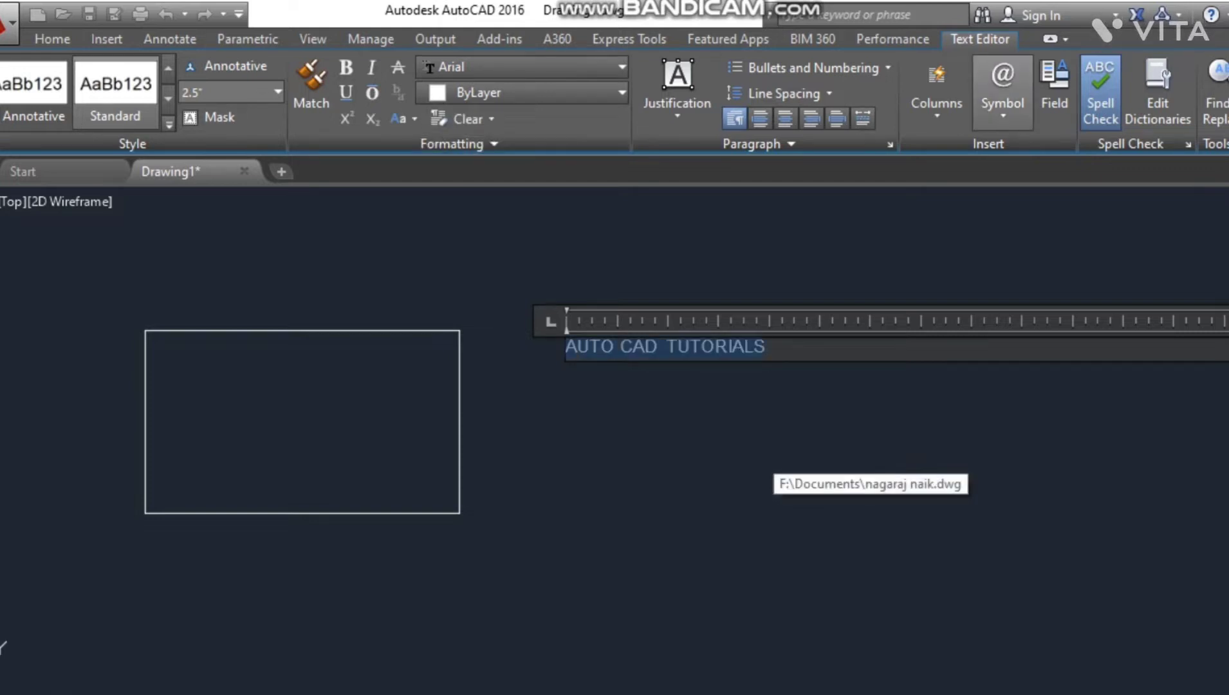
pyautogui.click(566, 347)
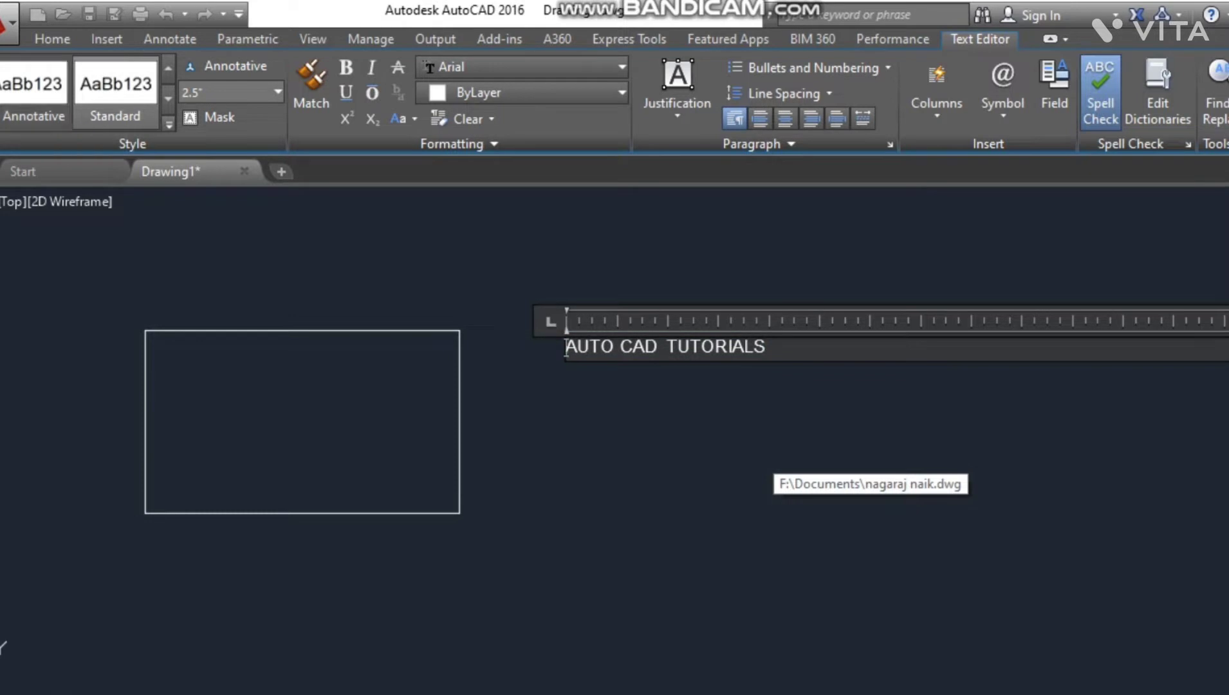
pyautogui.hotkey('ctrl', 'a')
pyautogui.click(229, 92)
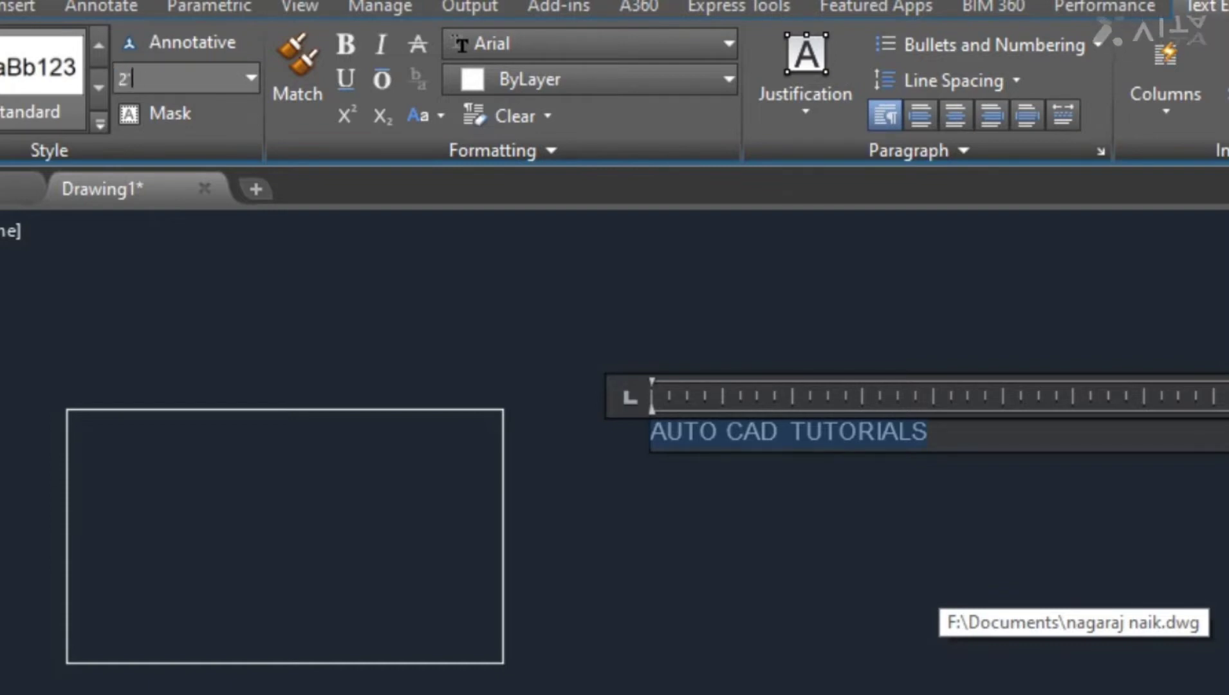
pyautogui.press('Return')
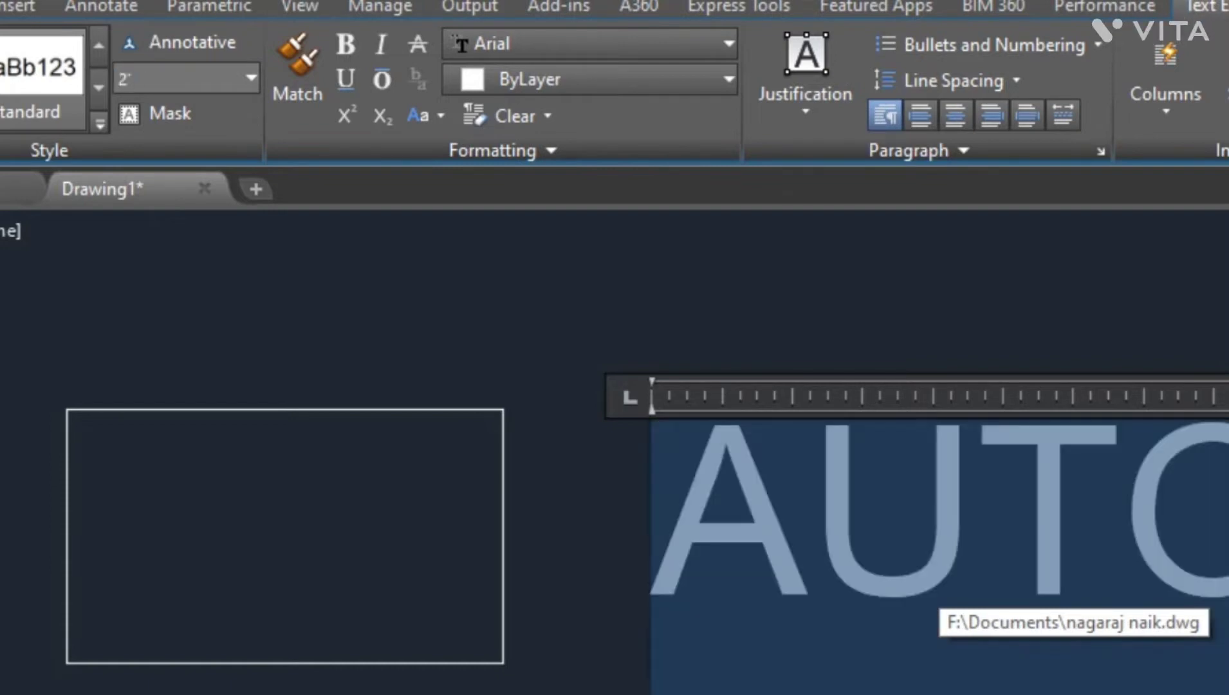
# - Make the selected text bold, underlined, italic and overlined
pyautogui.scroll(-2, 241, 361)
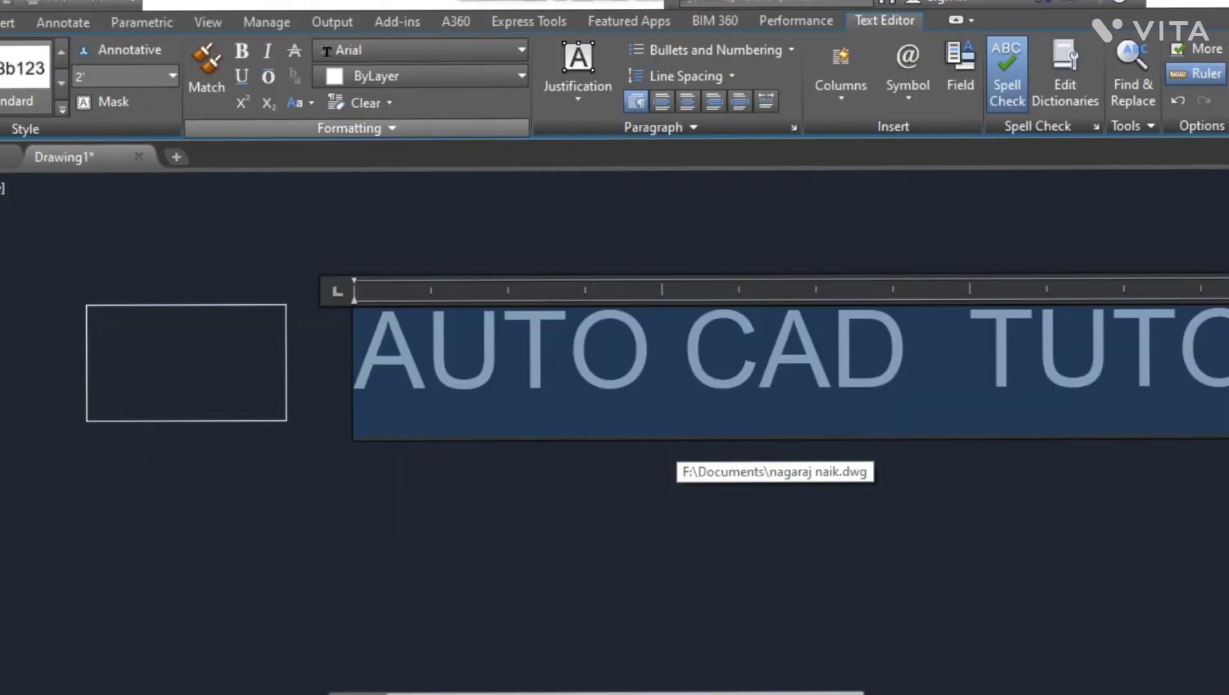
pyautogui.click(241, 50)
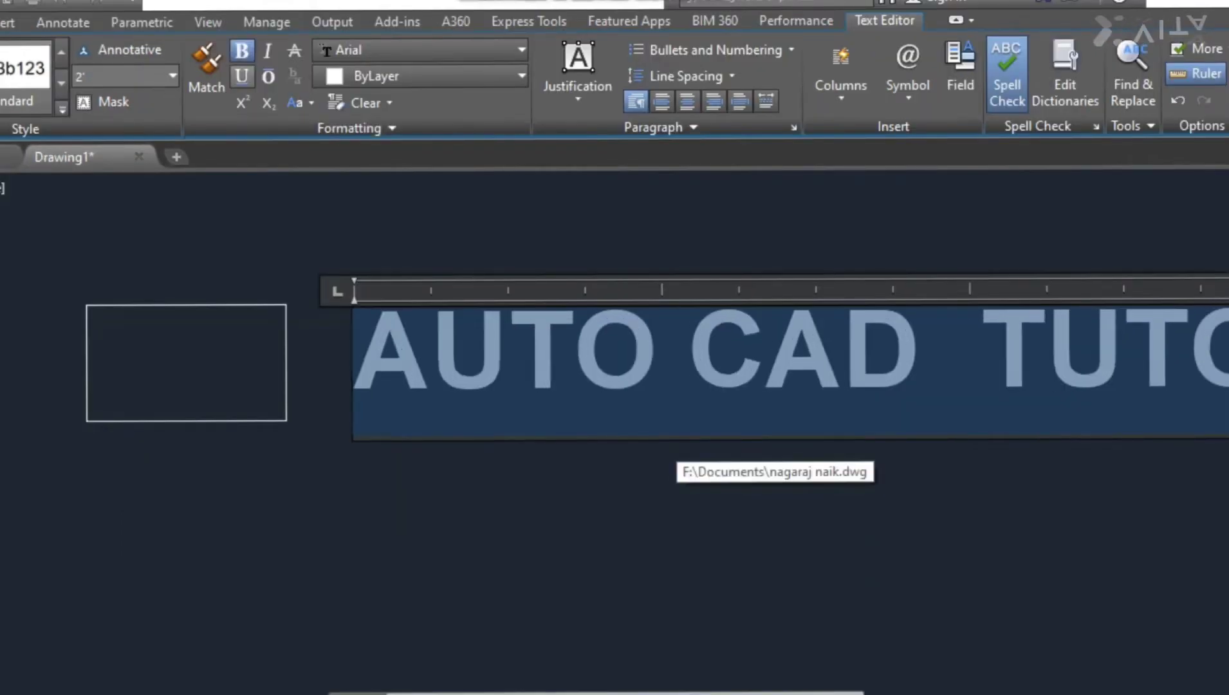
pyautogui.click(242, 76)
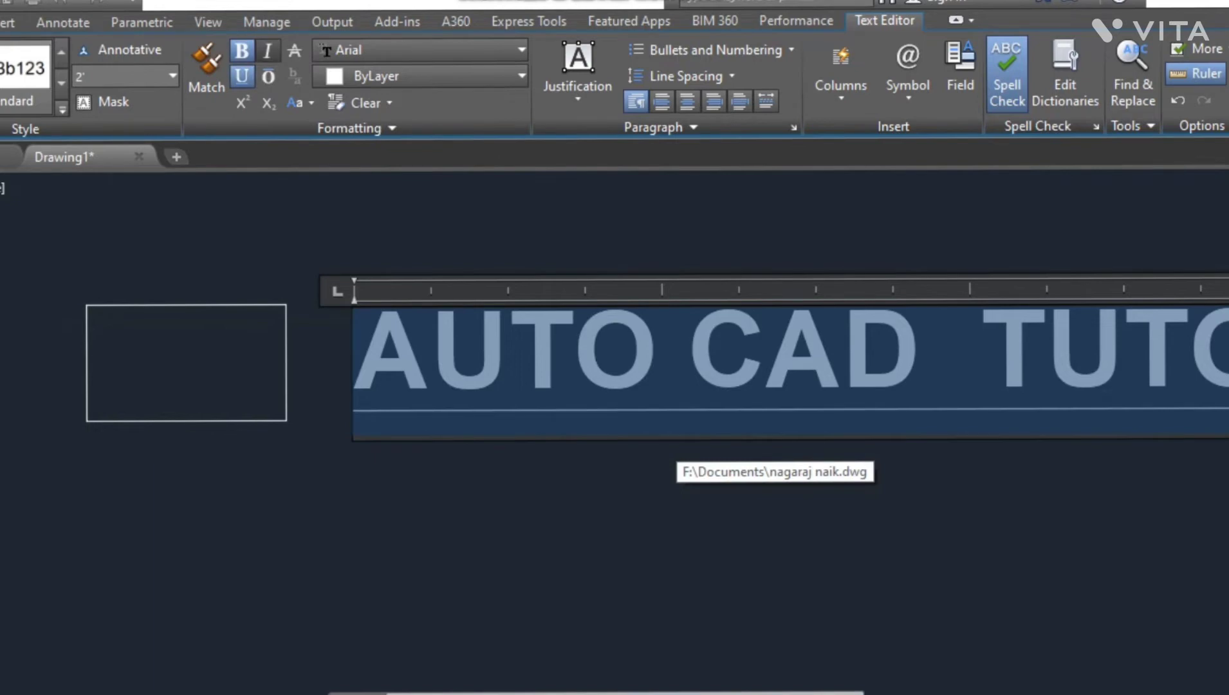
pyautogui.click(267, 50)
pyautogui.click(268, 77)
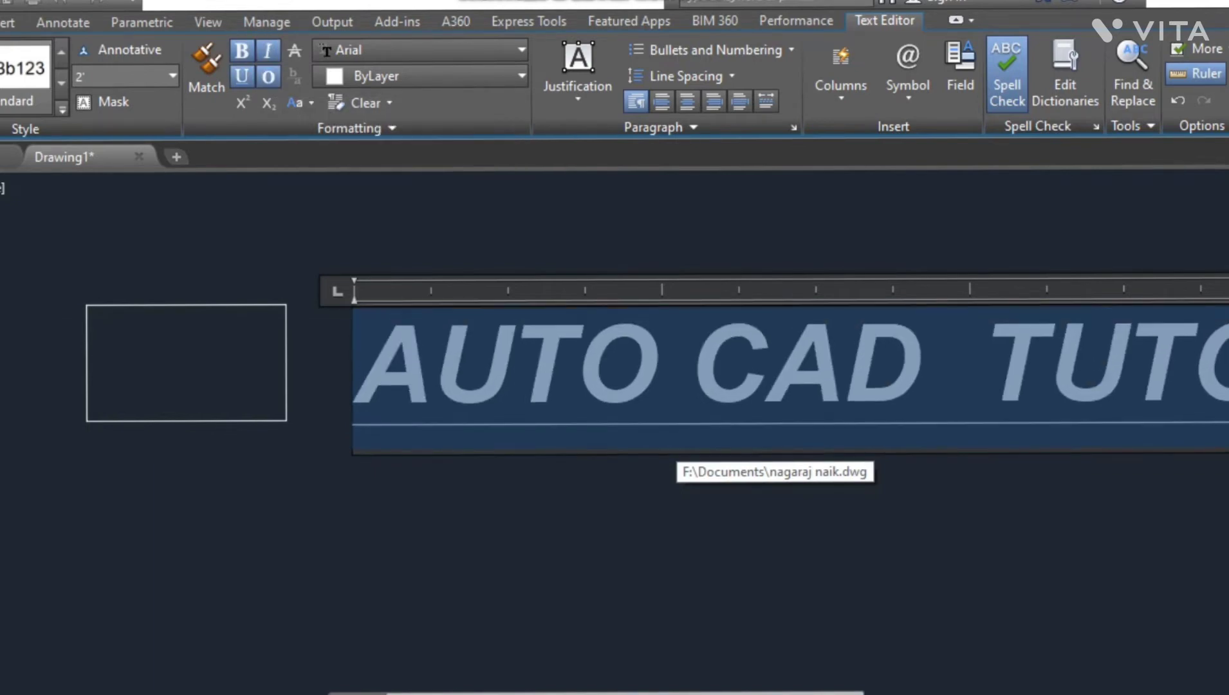
# - Try superscript and subscript formatting on the text, then remove the subscript again
pyautogui.click(242, 103)
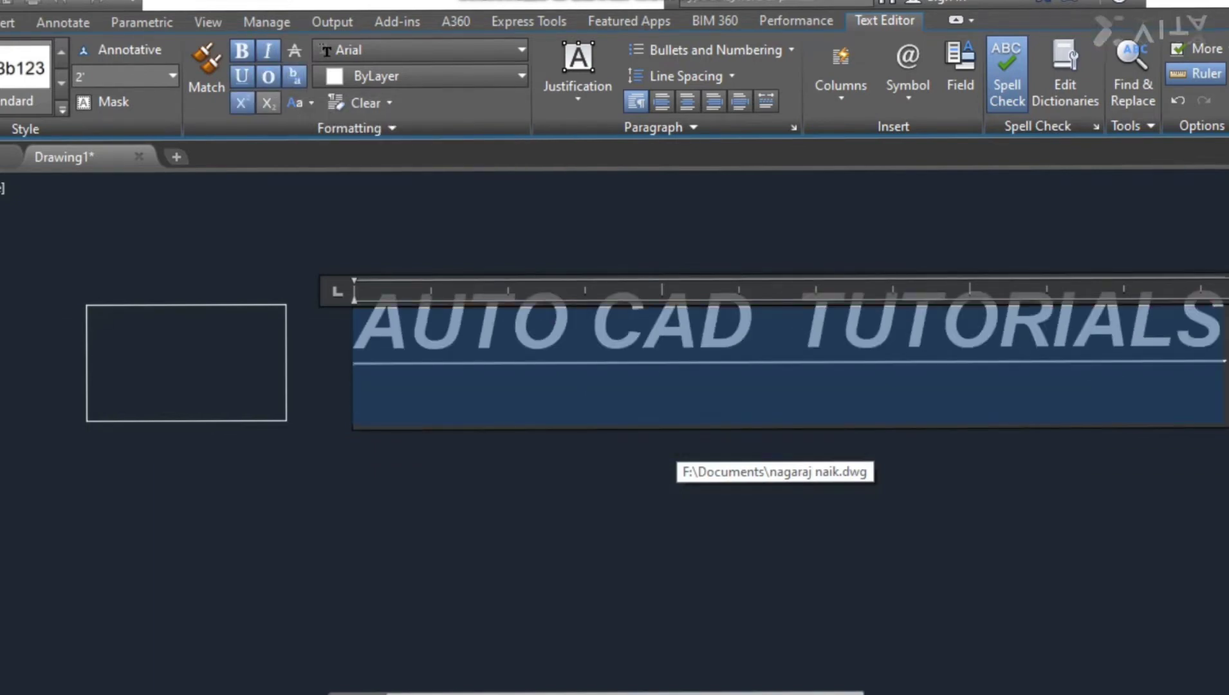
pyautogui.click(268, 103)
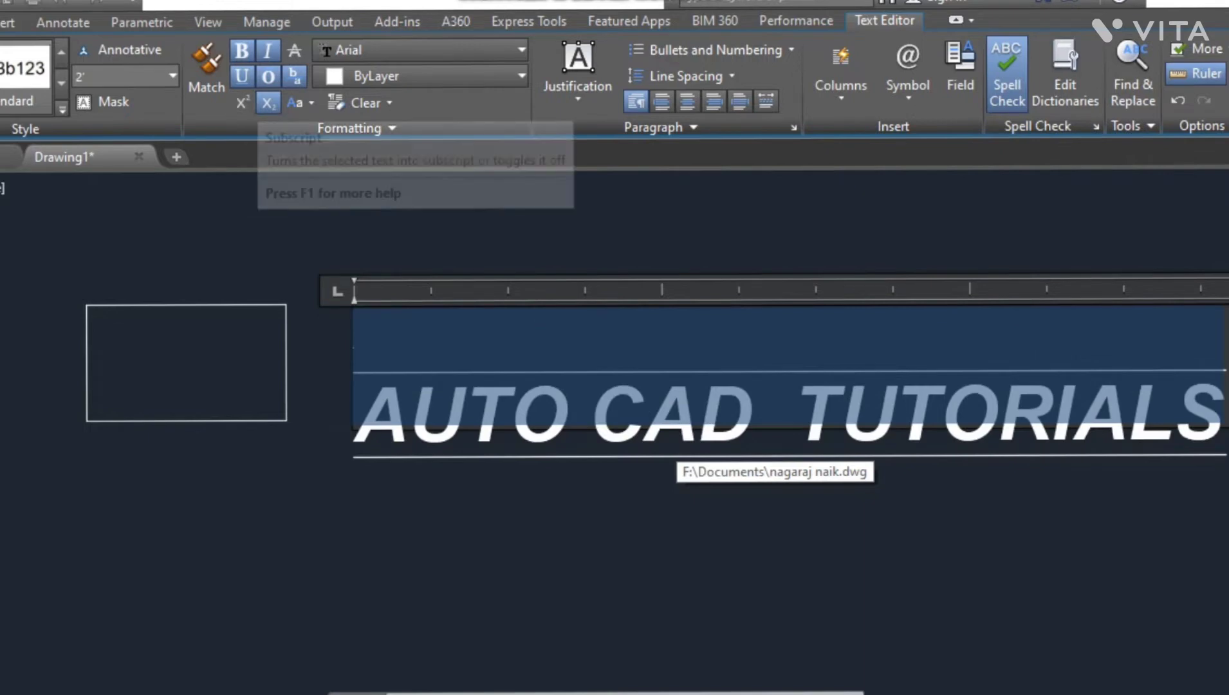
pyautogui.click(268, 103)
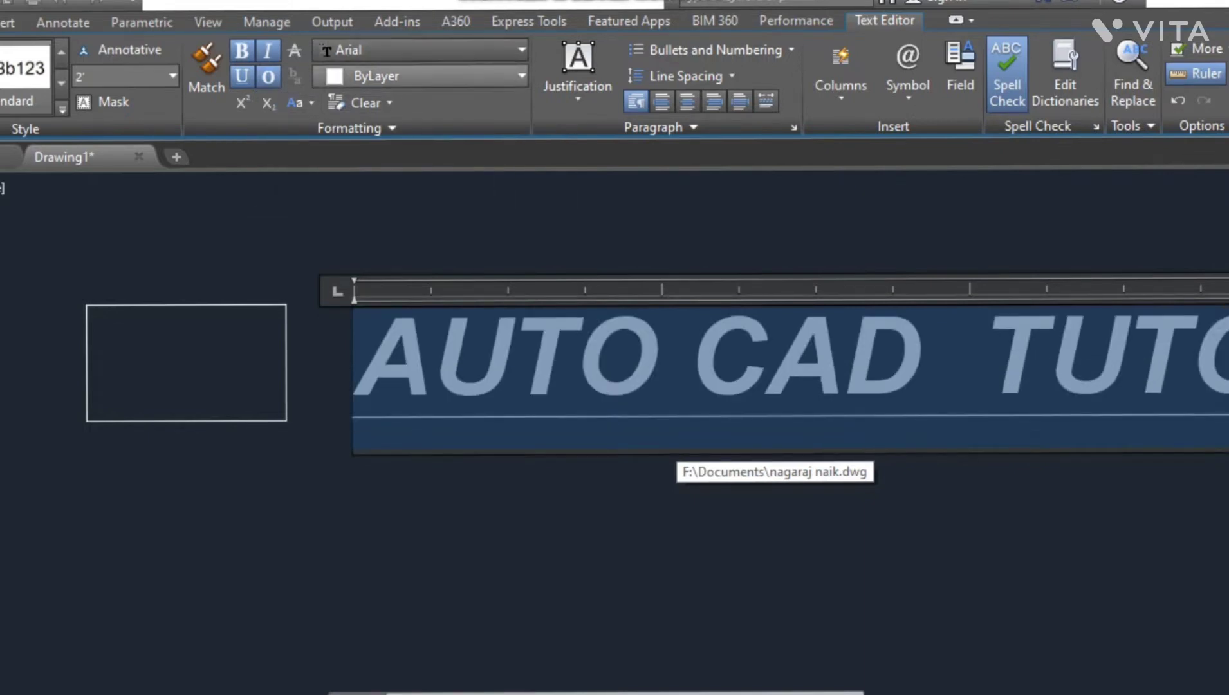
# - Preview fonts in the font list and open the text colour choices without changing either
pyautogui.click(522, 50)
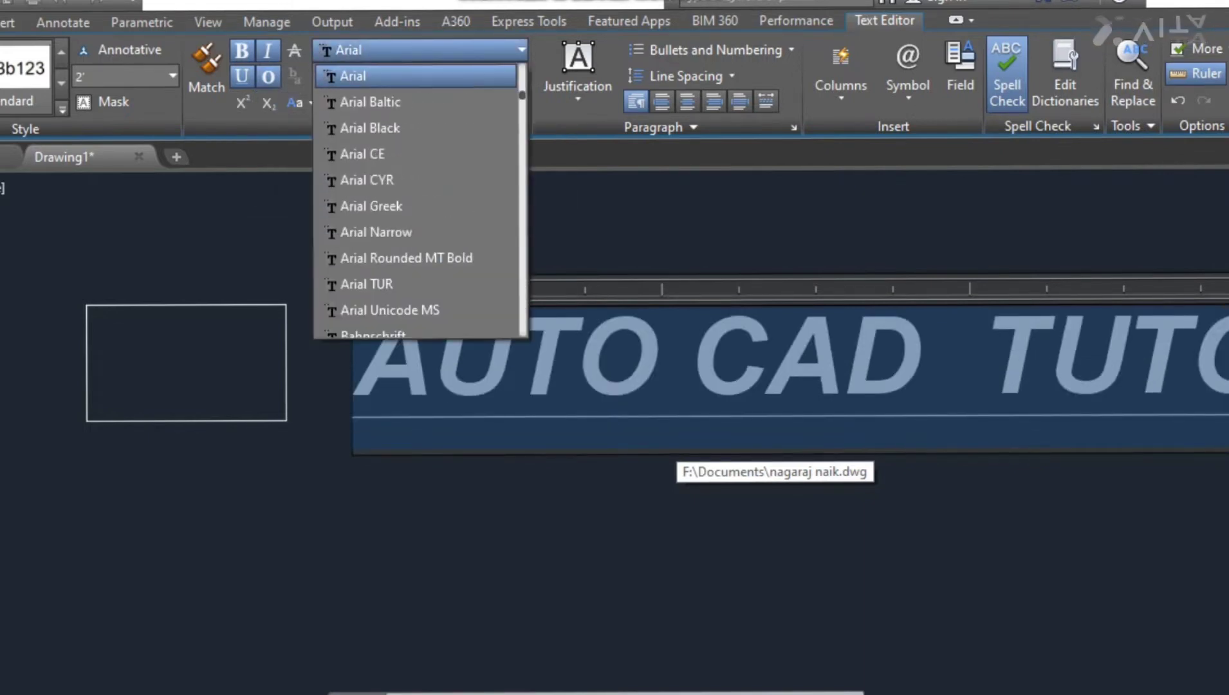
pyautogui.scroll(-5, 430, 232)
pyautogui.scroll(-4, 429, 232)
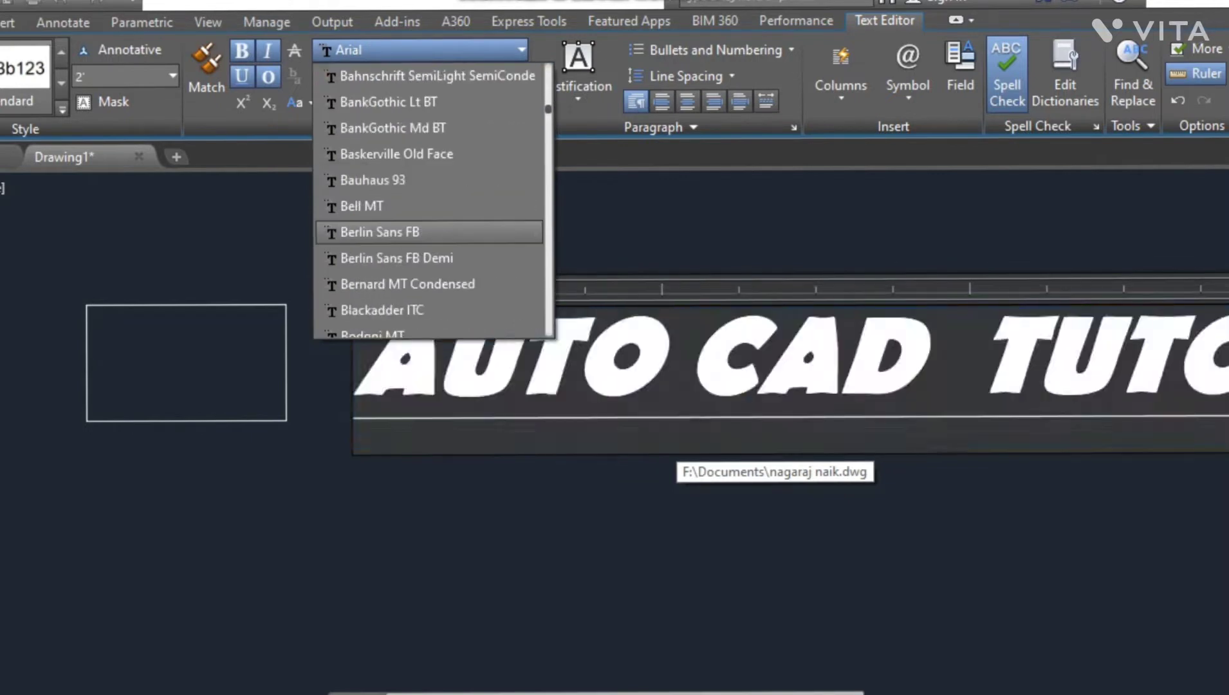
pyautogui.scroll(-2, 430, 206)
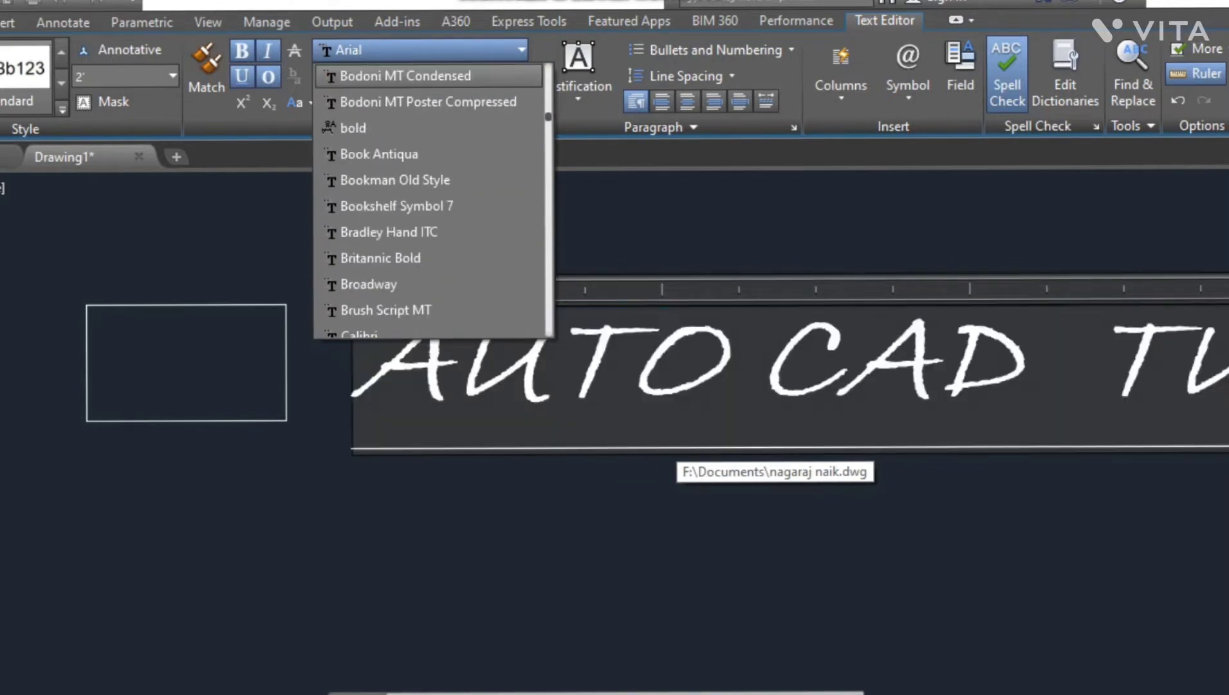
pyautogui.click(521, 50)
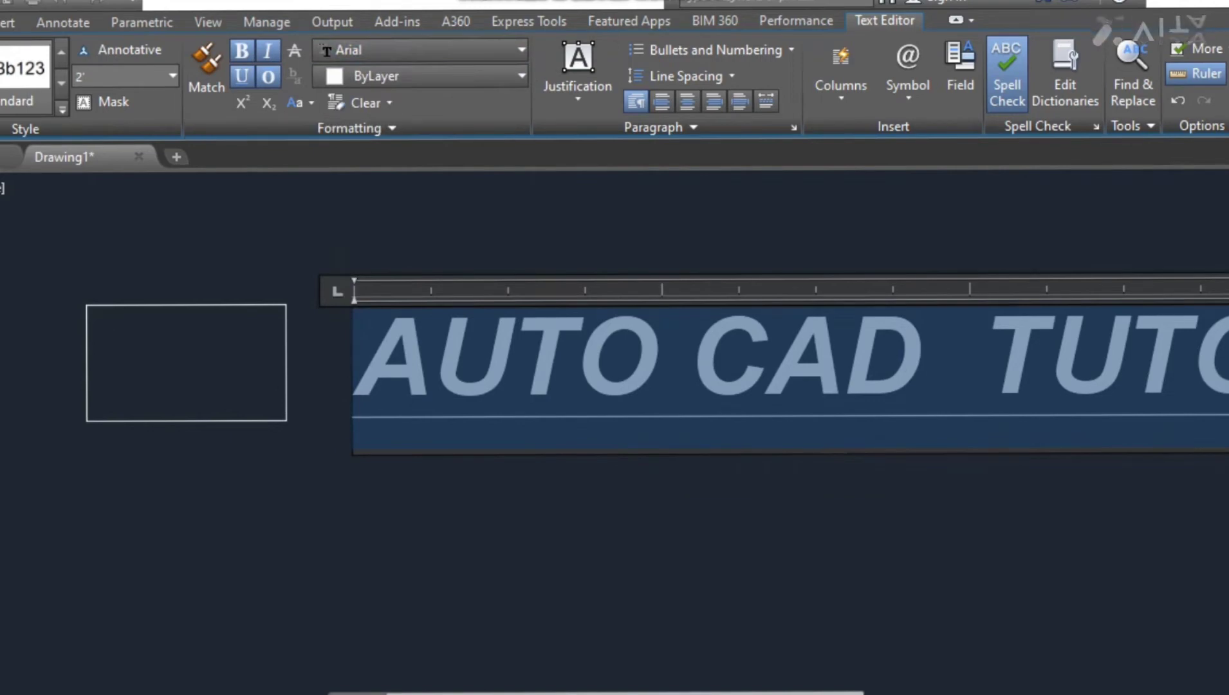
pyautogui.click(521, 76)
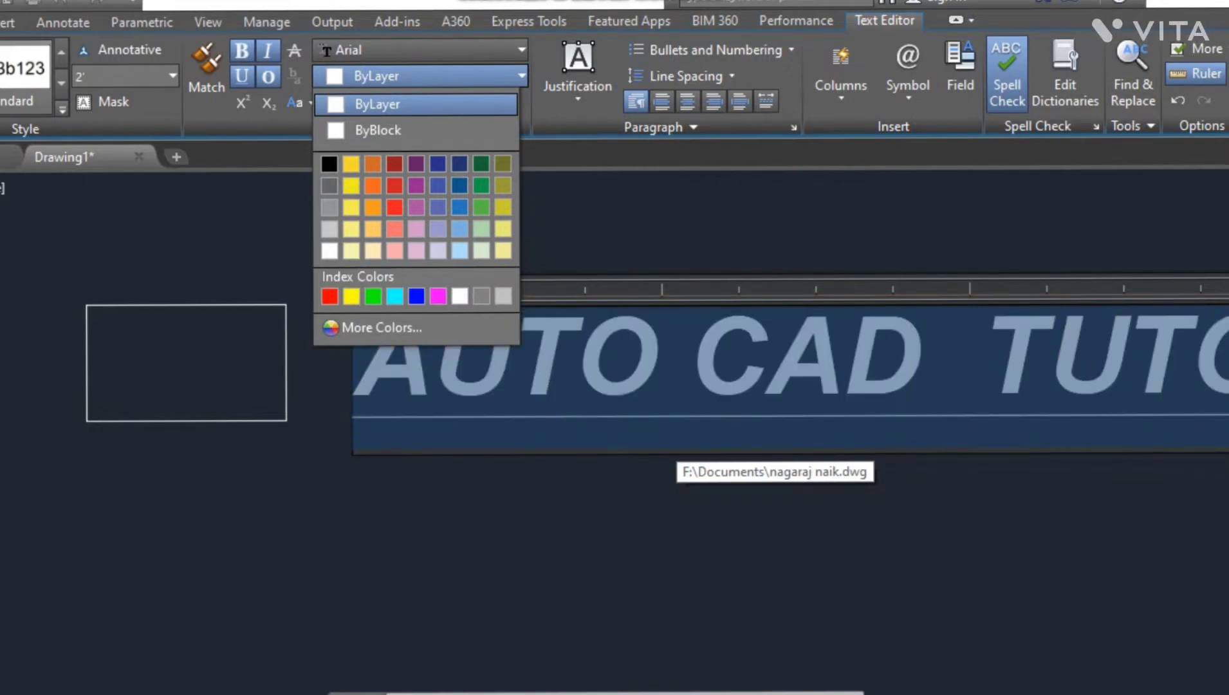
pyautogui.press('Escape')
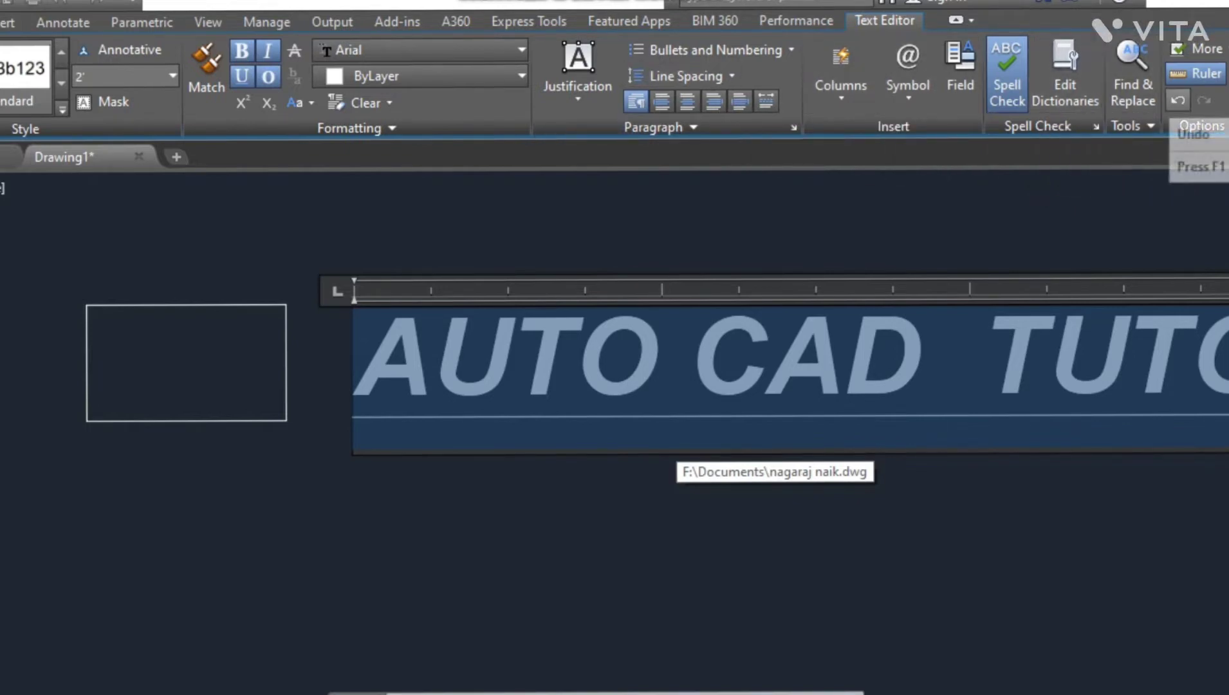
# - Close the text editor and scale the text by a factor of 2 from its left end
pyautogui.click(1227, 72)
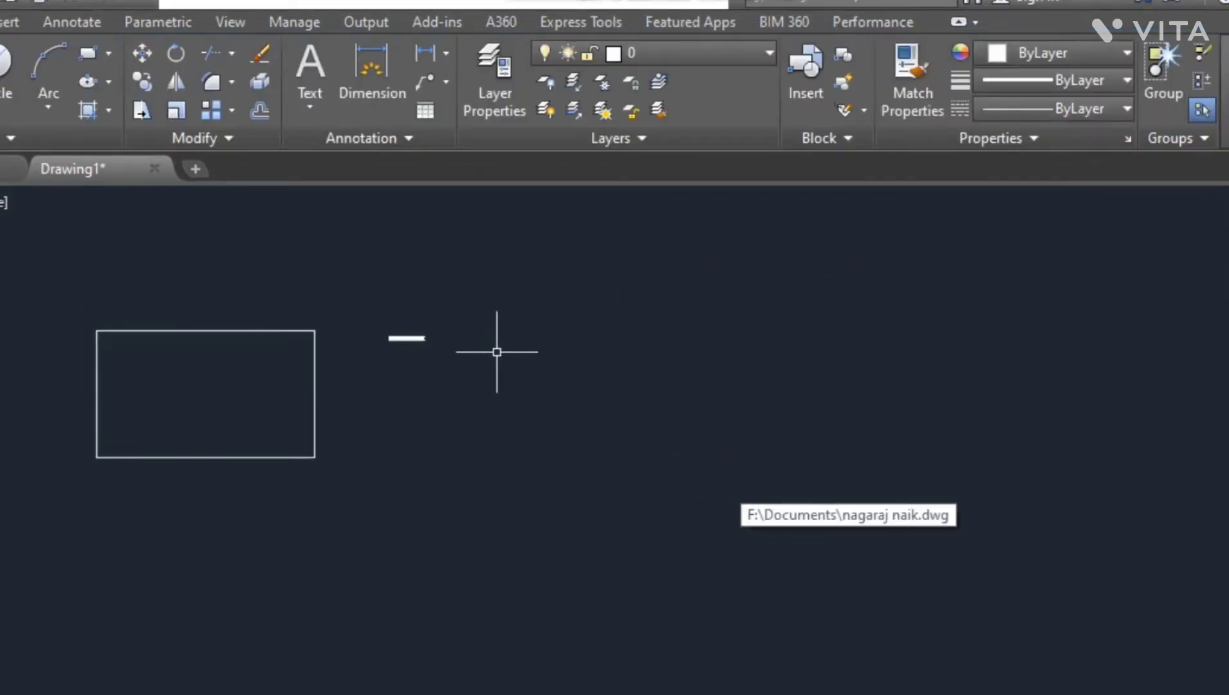
pyautogui.click(452, 381)
pyautogui.click(394, 265)
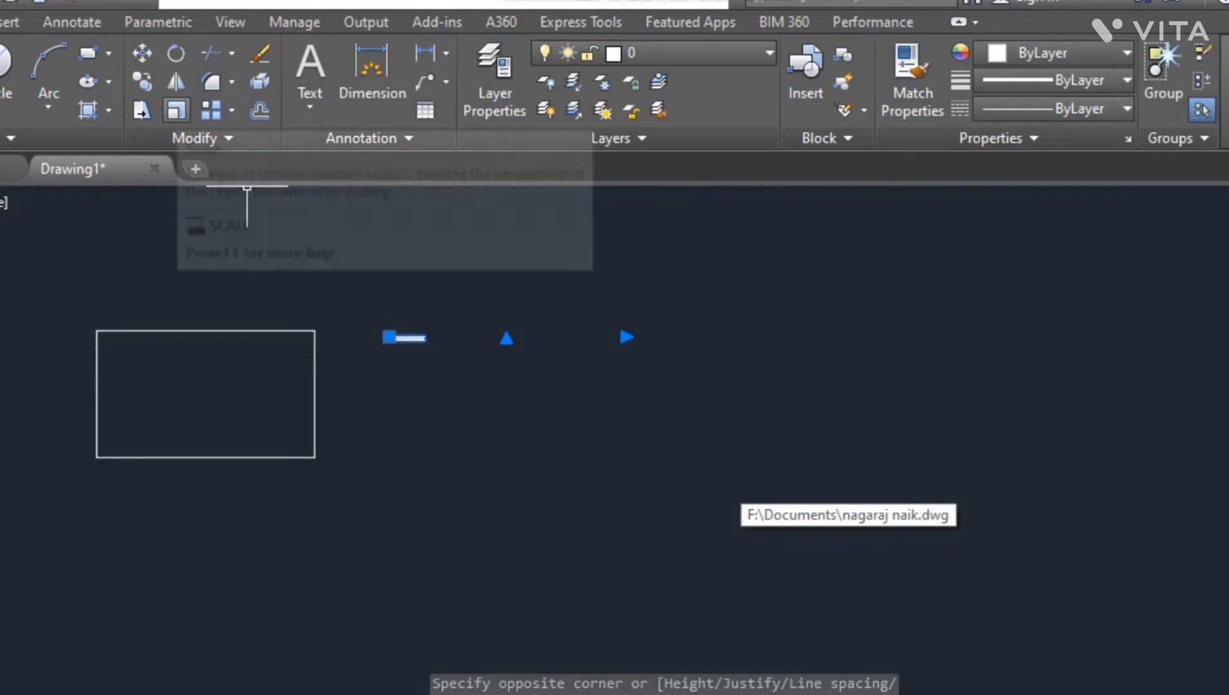
pyautogui.click(176, 110)
pyautogui.click(415, 336)
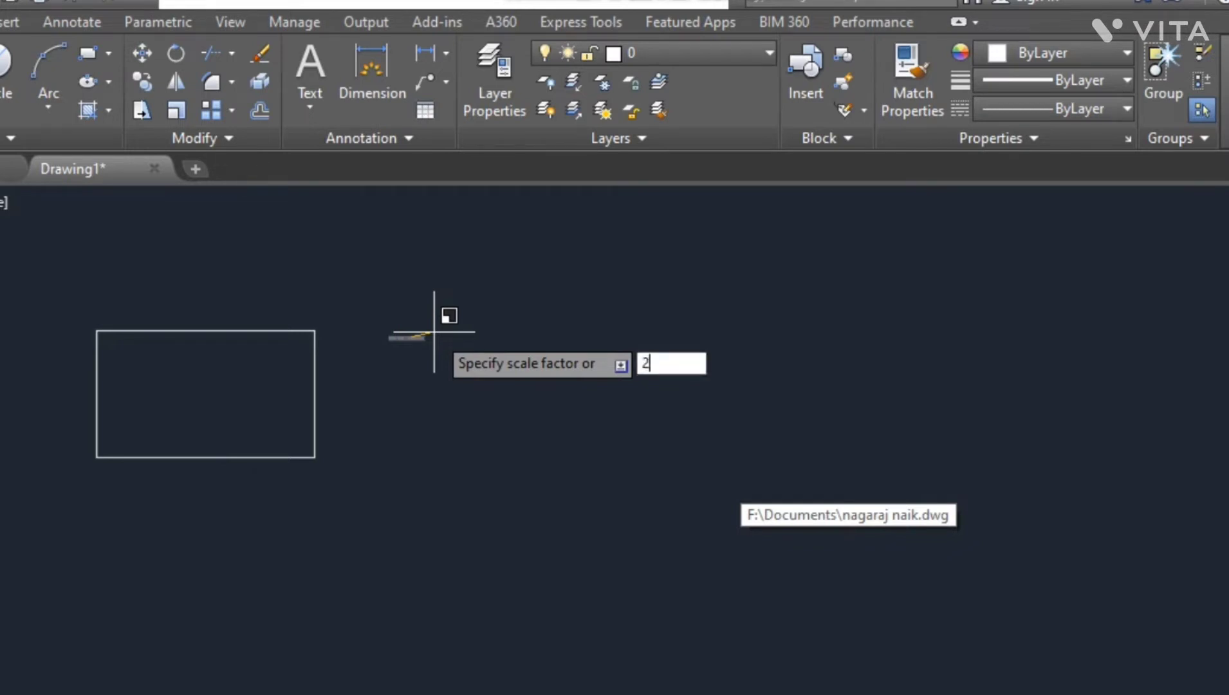
pyautogui.write('2')
pyautogui.press('Return')
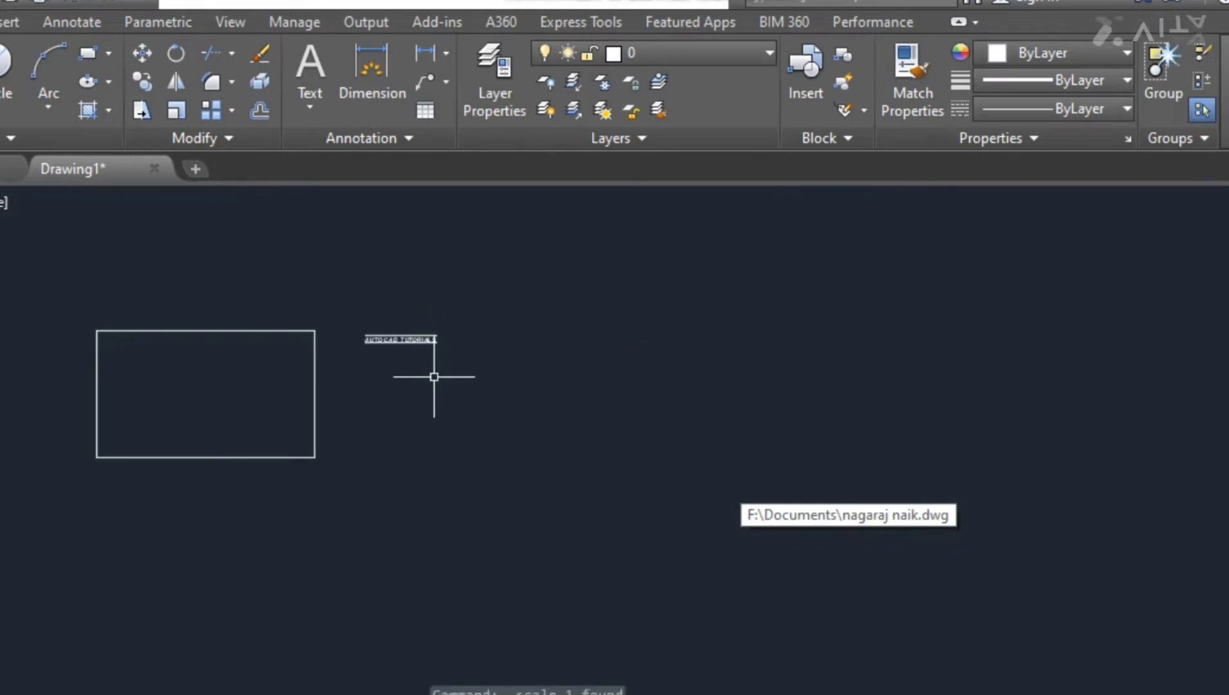
# - Scale the text again by a factor of 2 from its left end
pyautogui.click(393, 334)
pyautogui.press('Return')
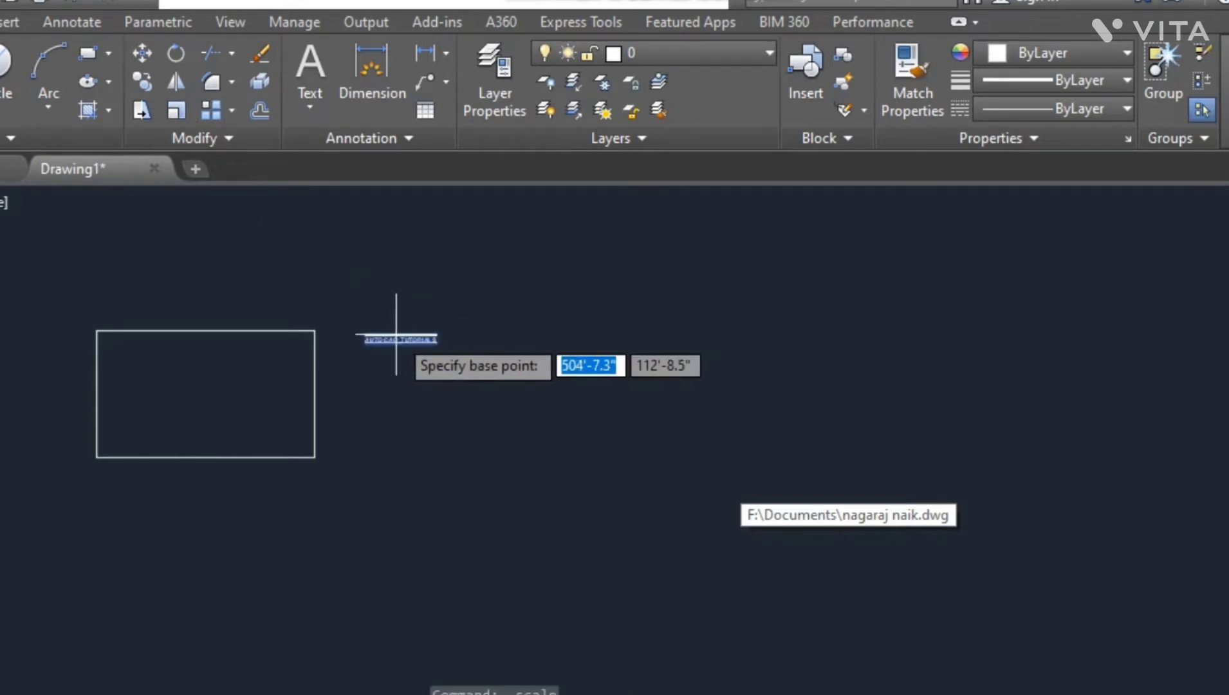
pyautogui.click(399, 333)
pyautogui.write('2')
pyautogui.press('Return')
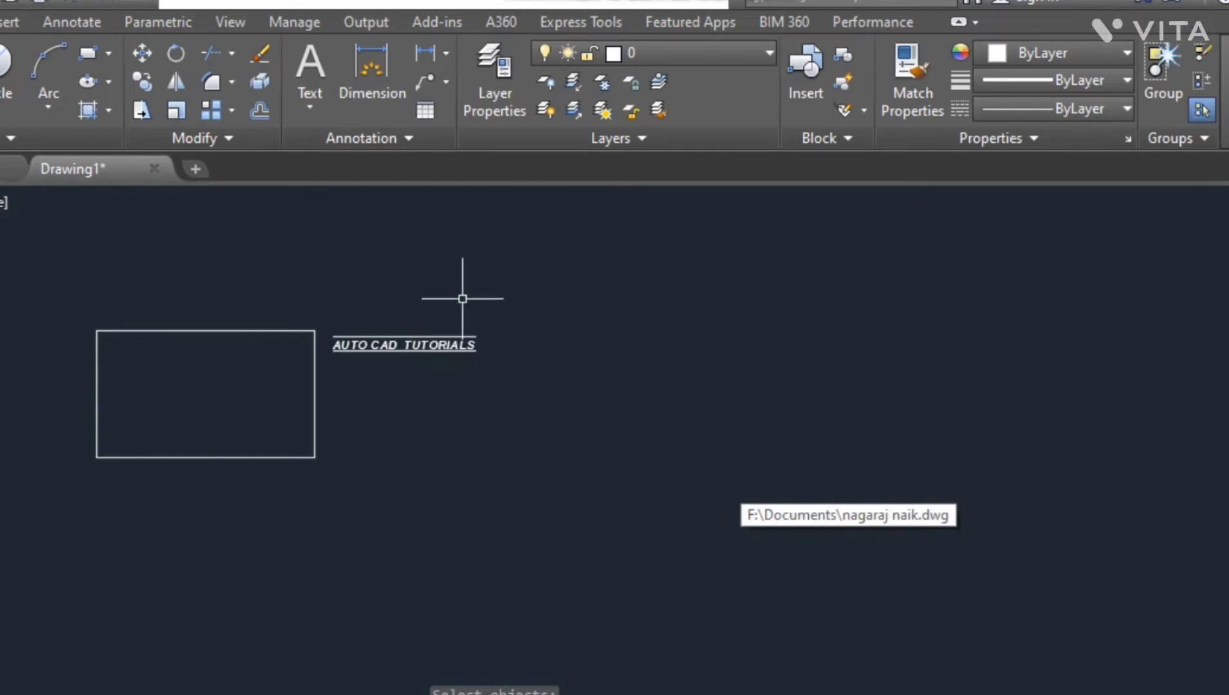
# - Scale the title text by a factor of 2 from its right end
pyautogui.press('Return')
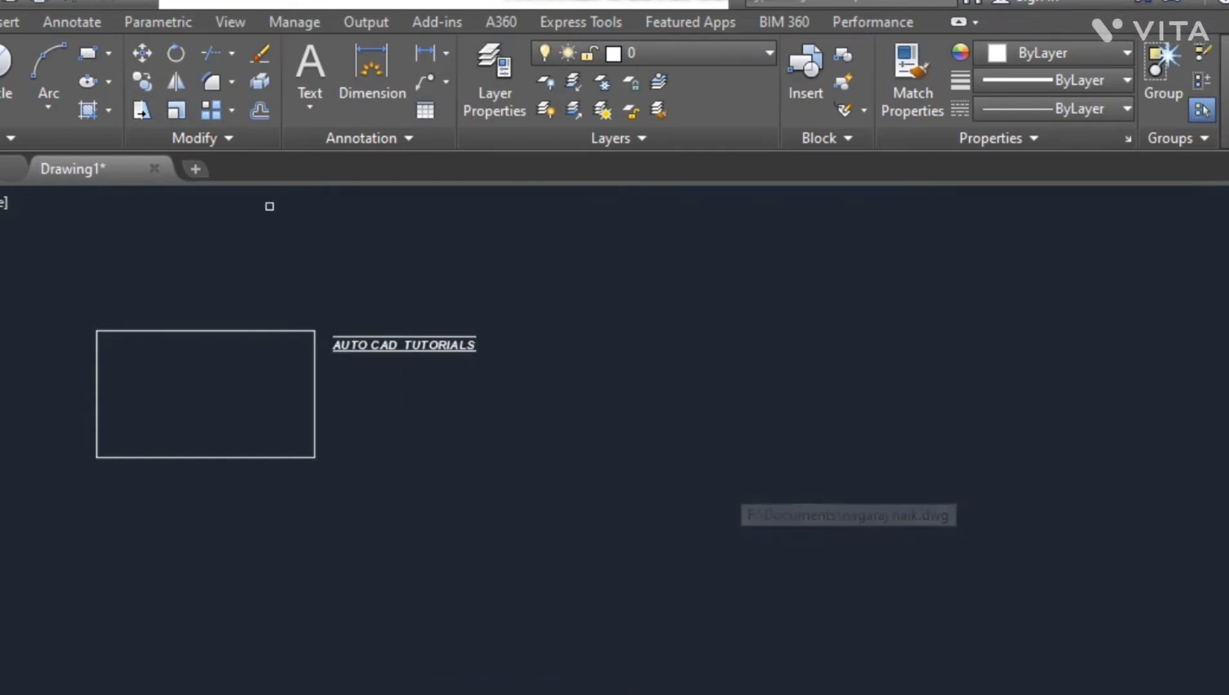
pyautogui.click(455, 344)
pyautogui.press('Return')
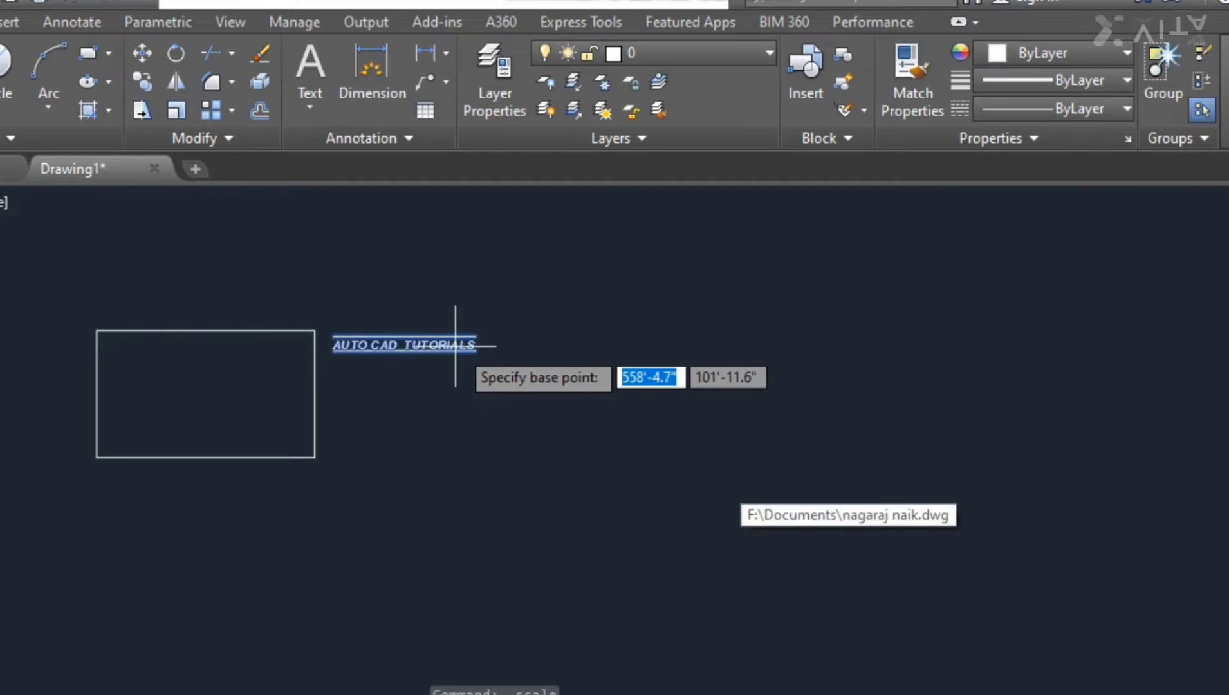
pyautogui.click(456, 346)
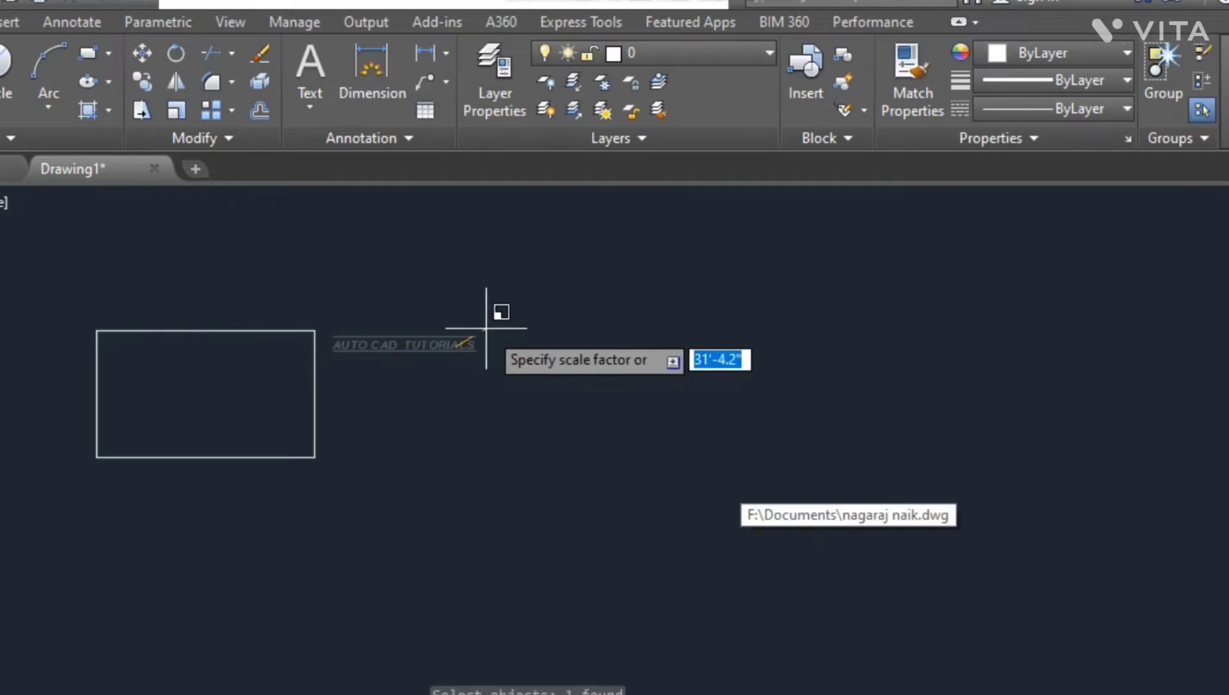
pyautogui.write('2')
pyautogui.press('Return')
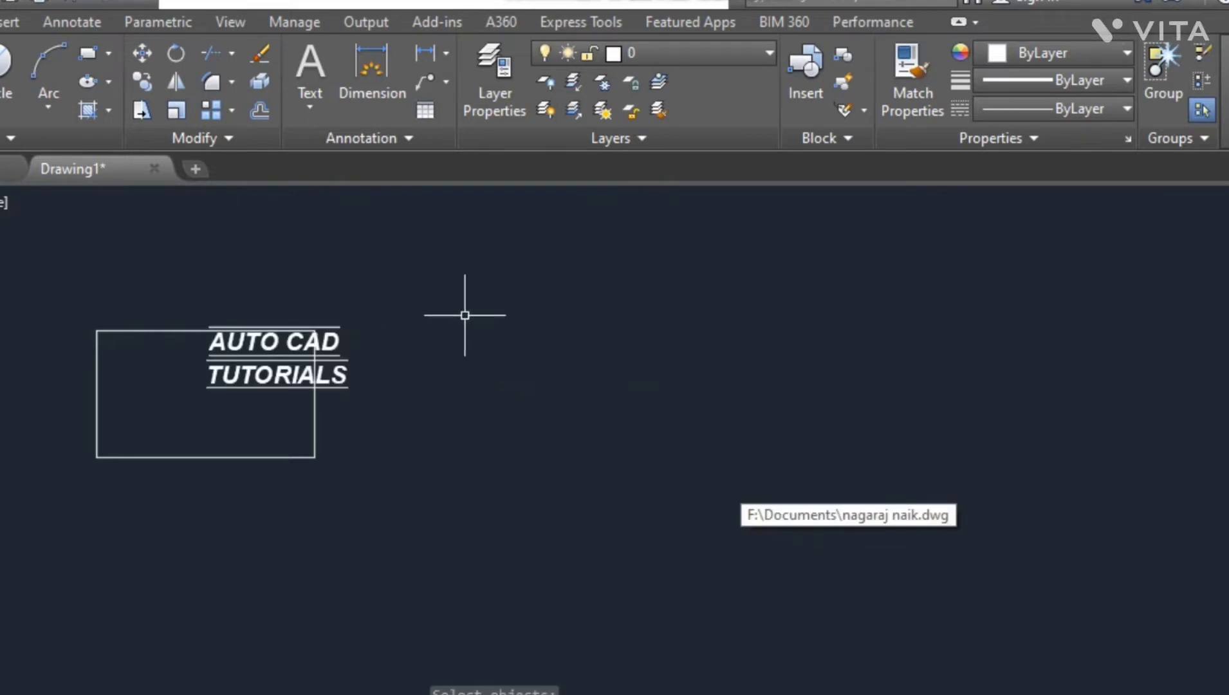
# - Move the scaled title text out of the rectangle to the right
pyautogui.click(247, 340)
pyautogui.press('Return')
pyautogui.moveTo(254, 336); pyautogui.dragTo(422, 326)
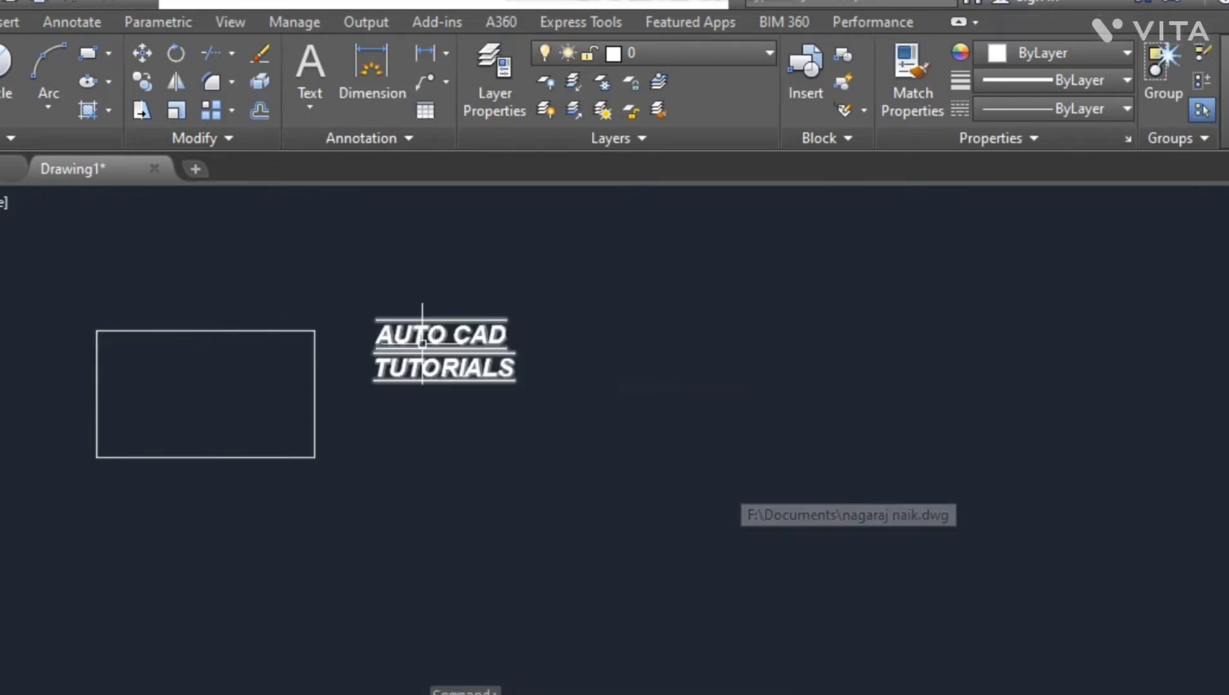
pyautogui.click(471, 439)
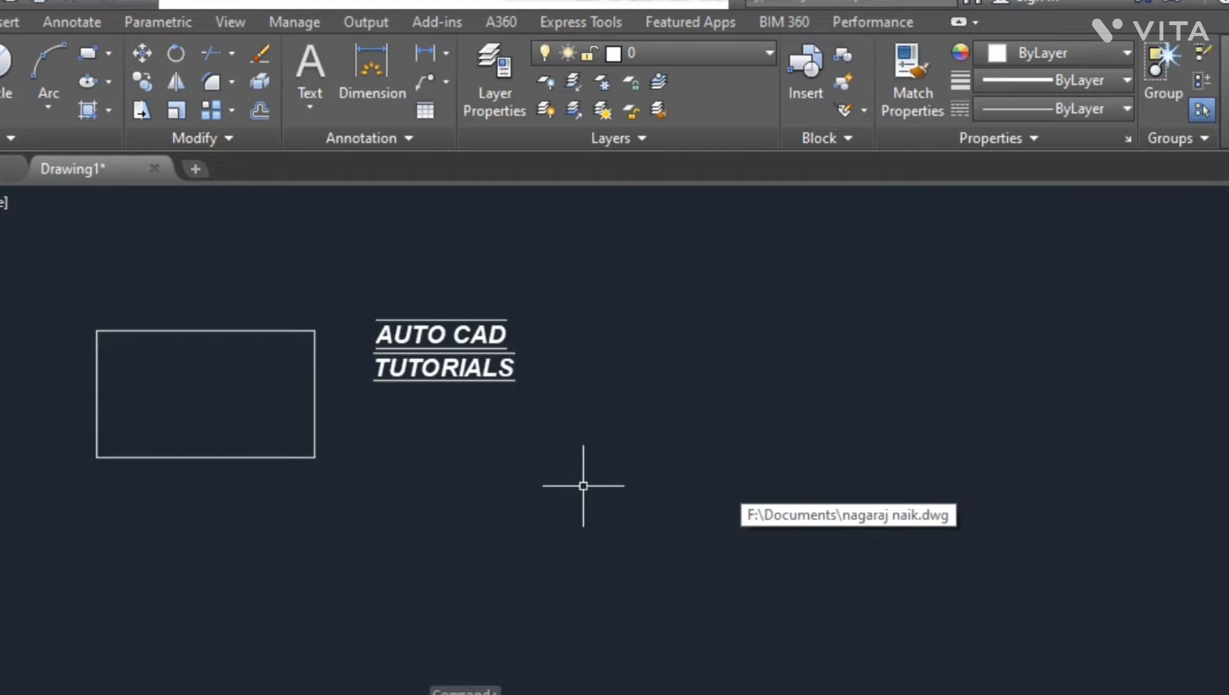
# - Create a multiline text box to the right of the title containing the word MATCH
pyautogui.click(310, 64)
pyautogui.click(670, 349)
pyautogui.click(732, 362)
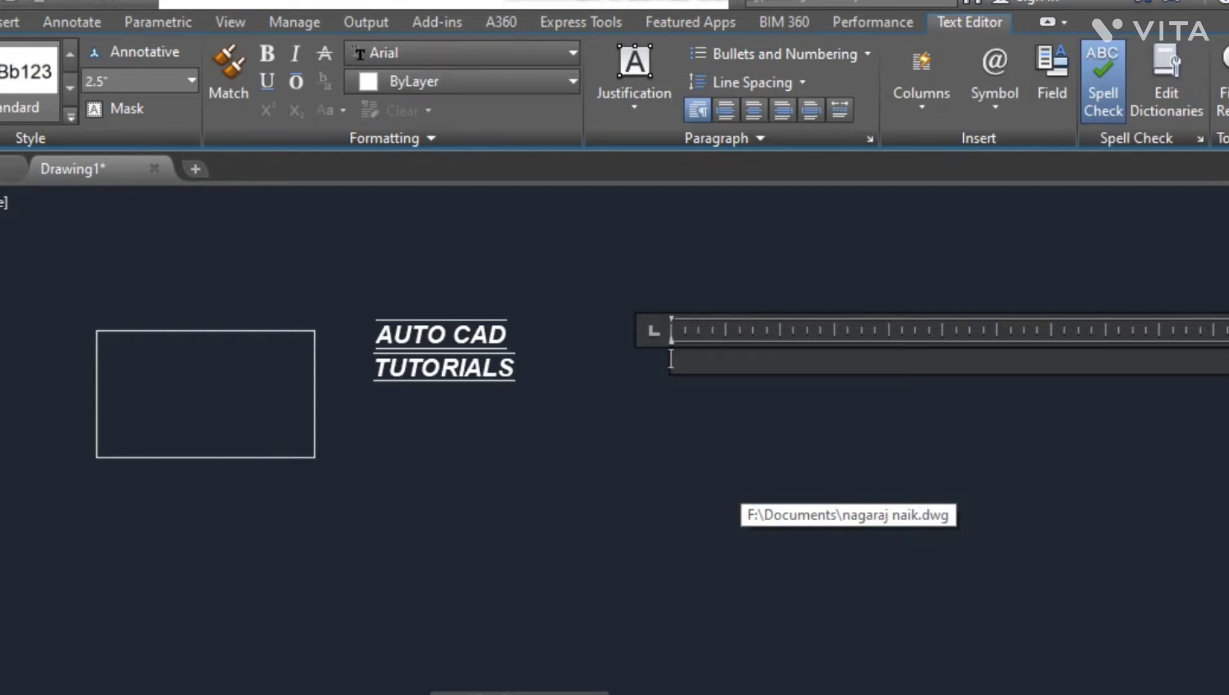
pyautogui.write('MA')
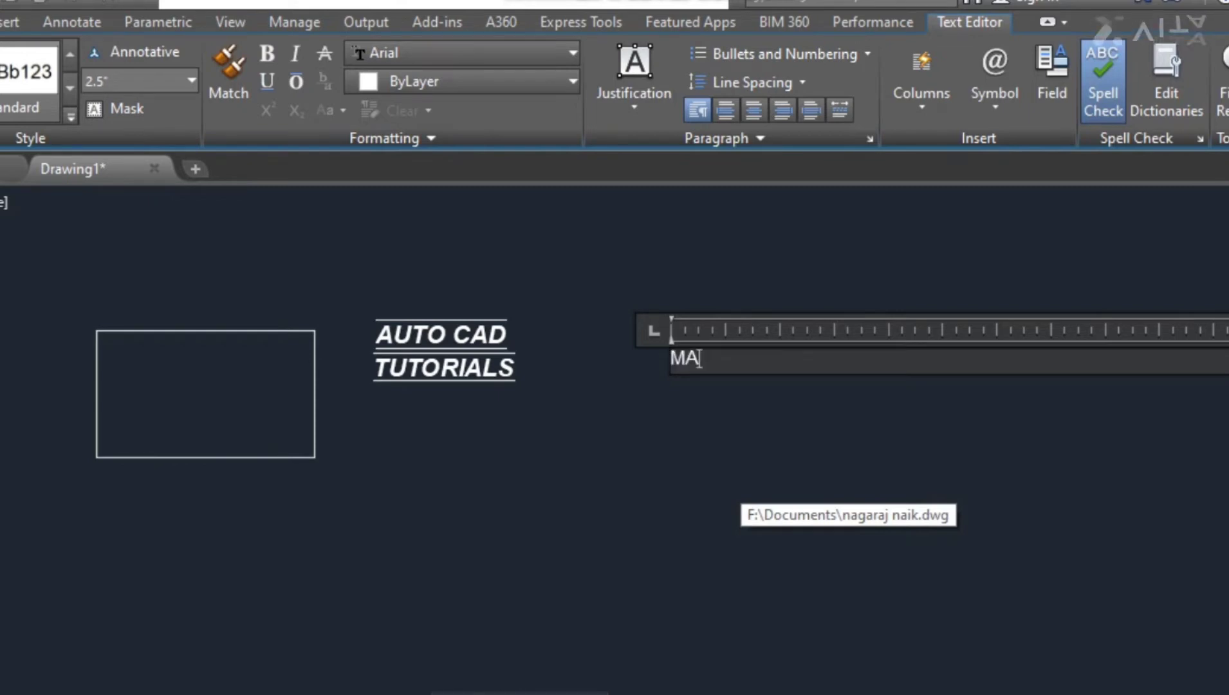
pyautogui.write('TCH')
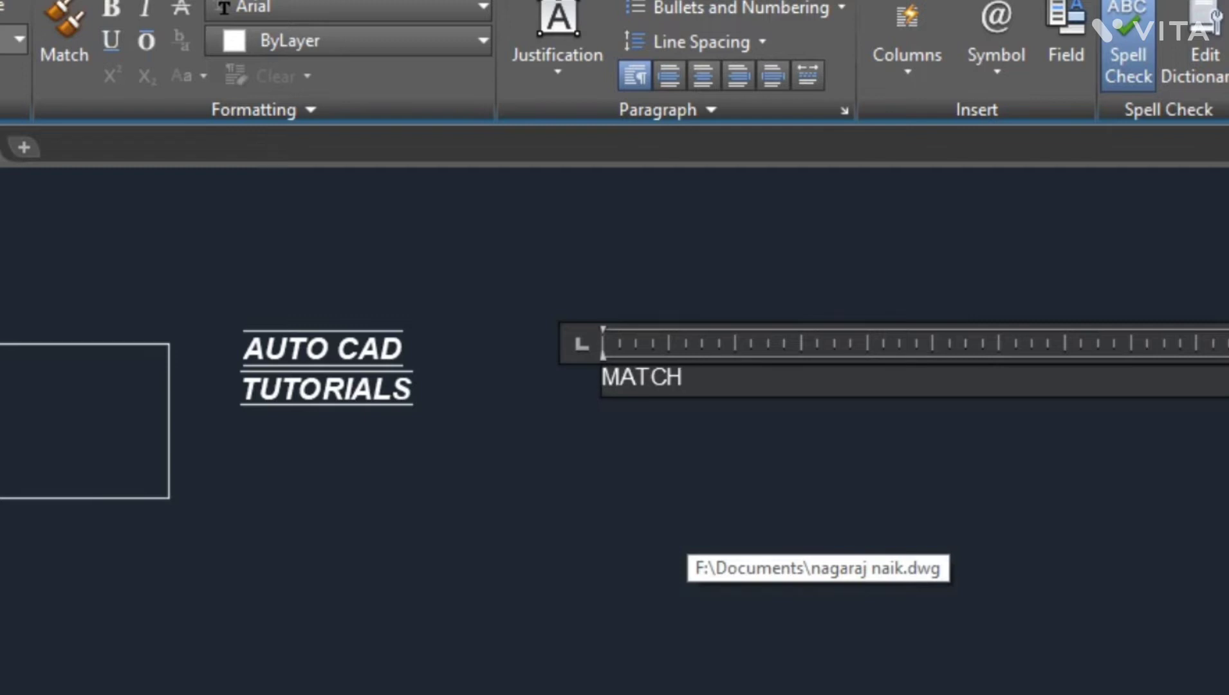
pyautogui.press('Escape')
pyautogui.click(779, 484)
pyautogui.click(516, 234)
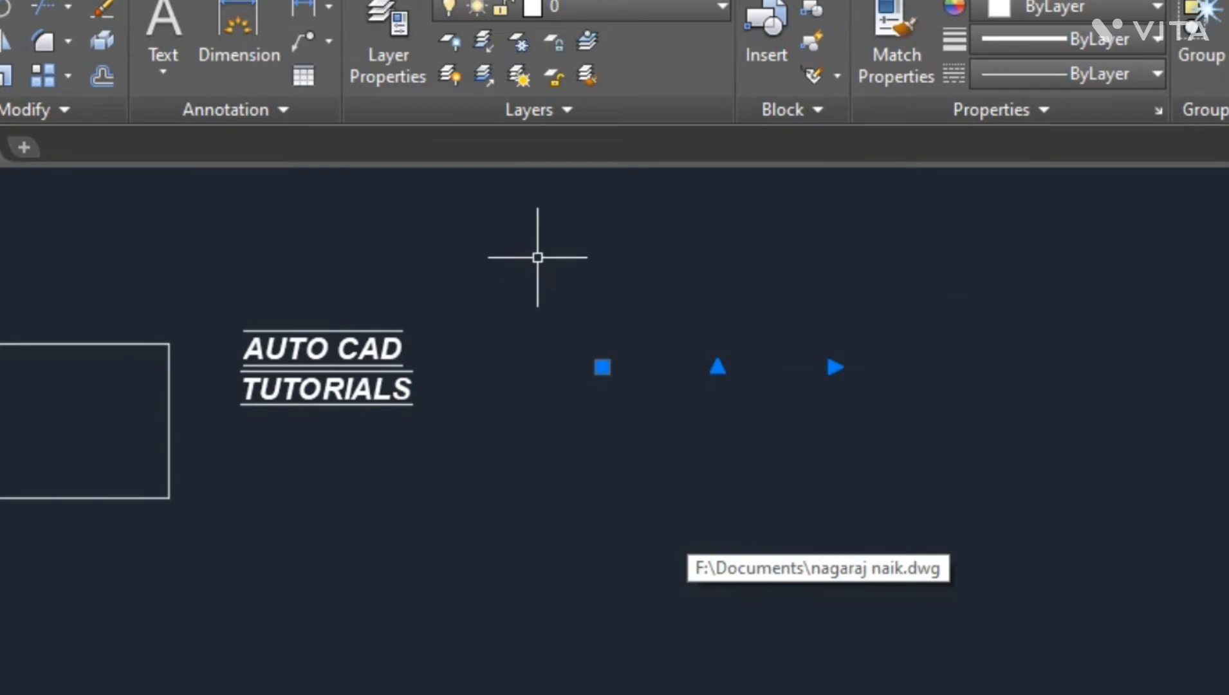
# - Try to match the title's properties onto the MATCH text with Match Properties
pyautogui.click(894, 39)
pyautogui.click(372, 387)
pyautogui.press('Return')
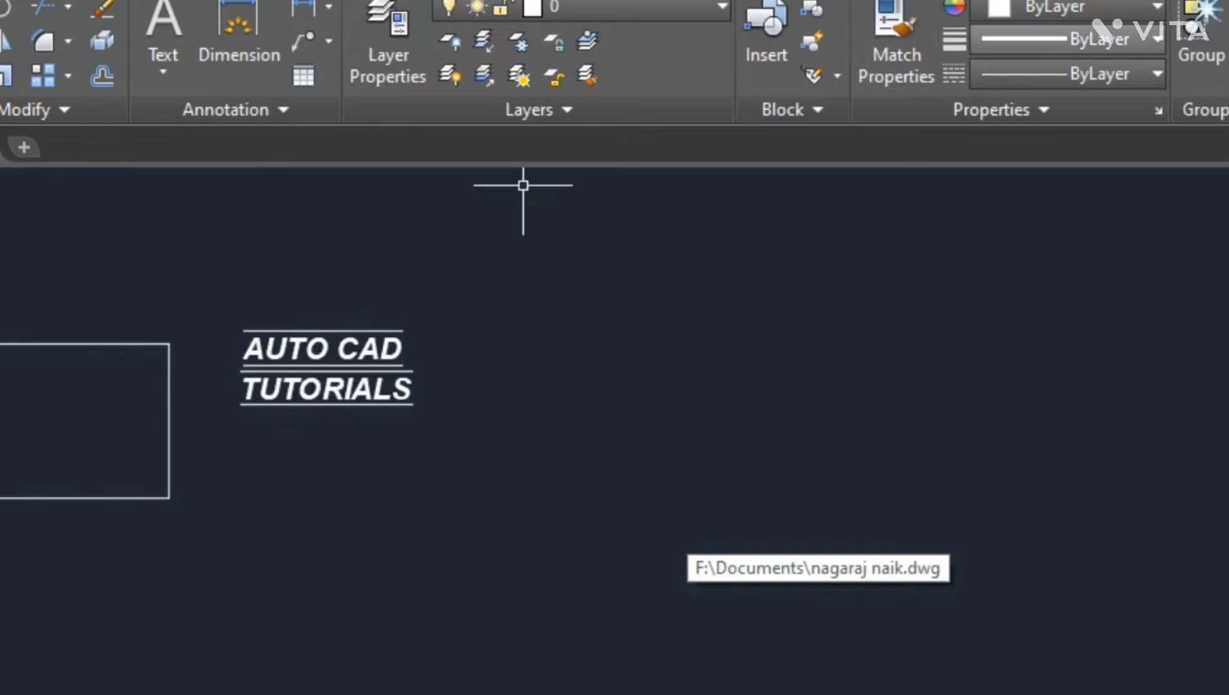
pyautogui.click(896, 55)
pyautogui.click(360, 348)
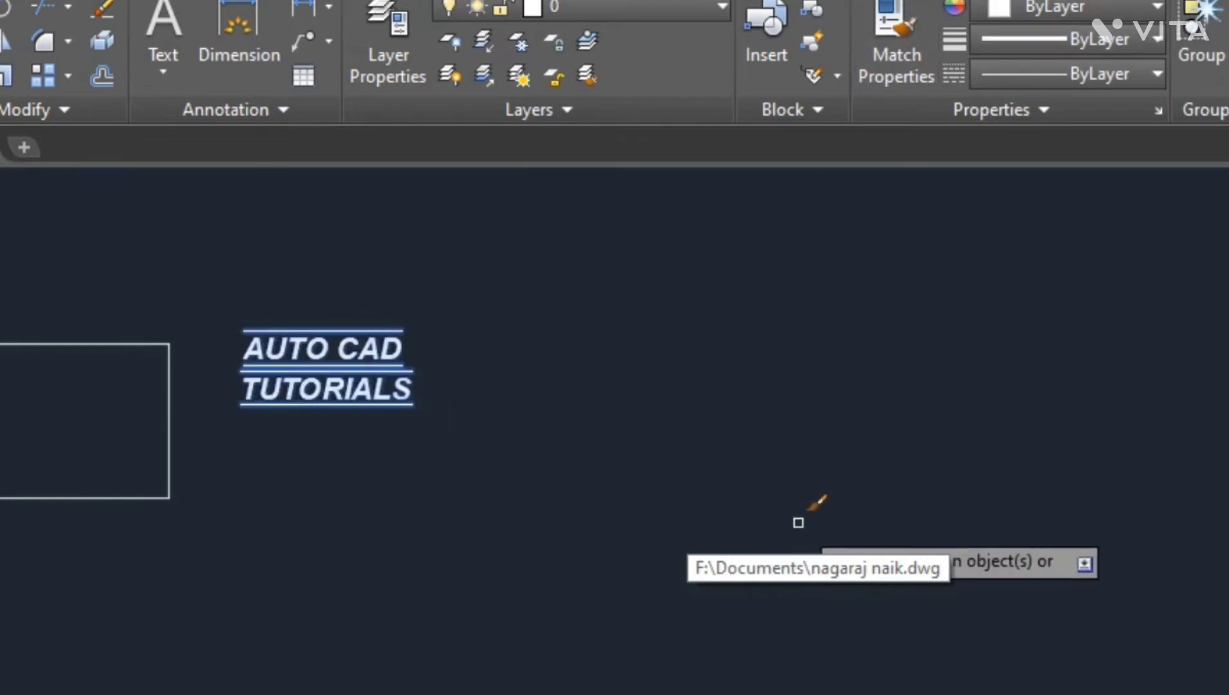
pyautogui.click(746, 505)
pyautogui.click(497, 230)
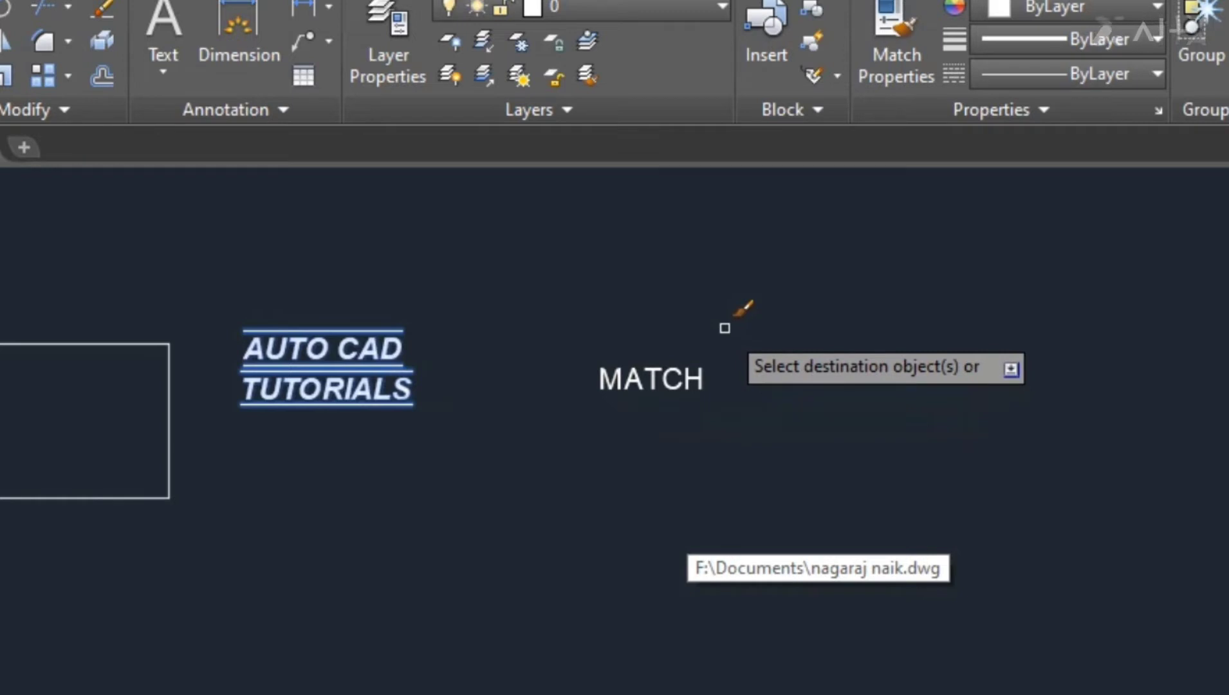
pyautogui.press('Escape')
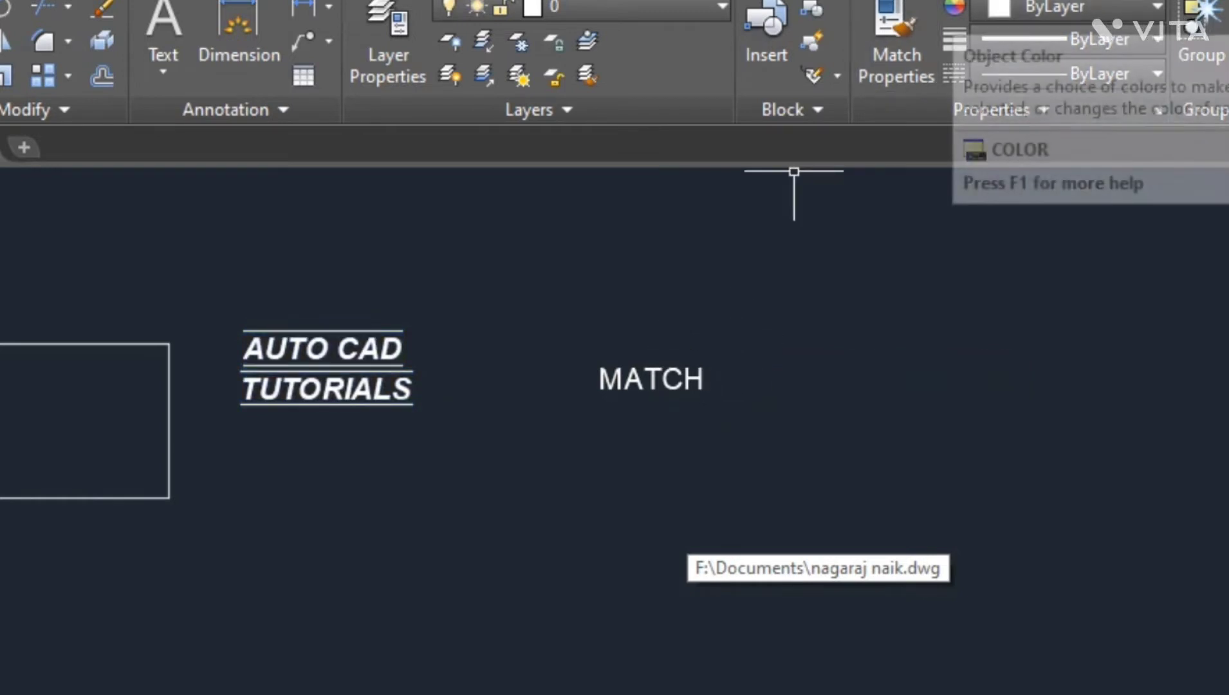
# - Browse the colour, lineweight and linetype lists without changing any setting
pyautogui.click(1062, 7)
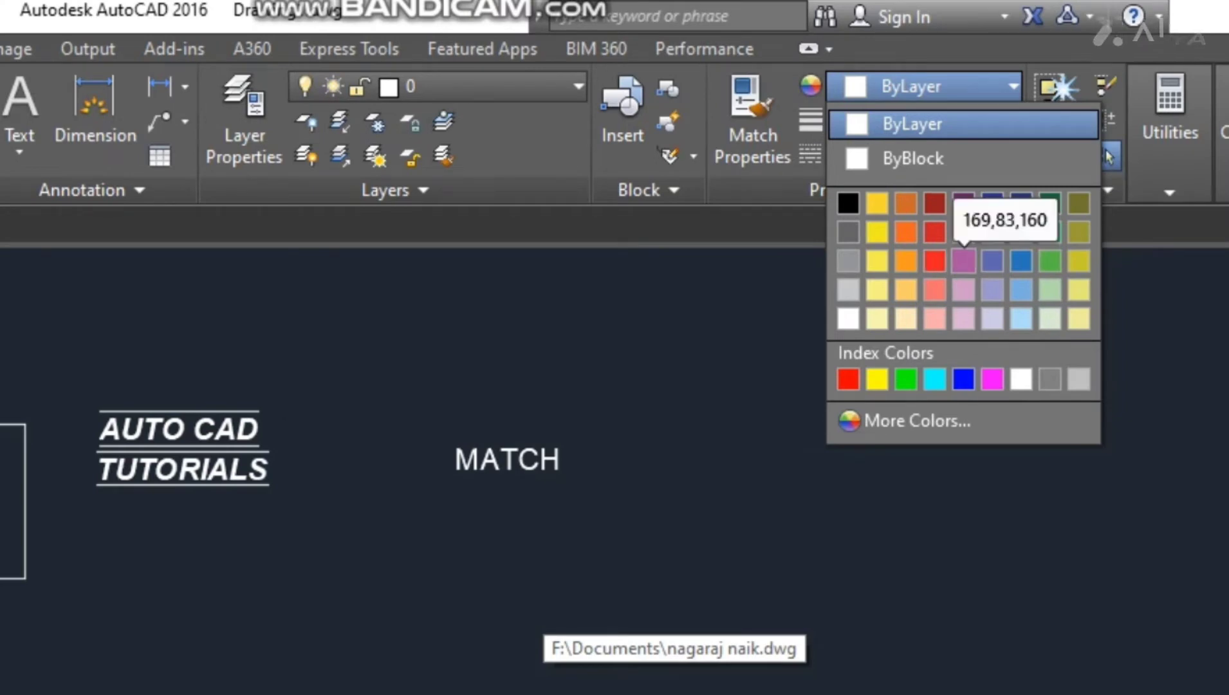
pyautogui.press('Escape')
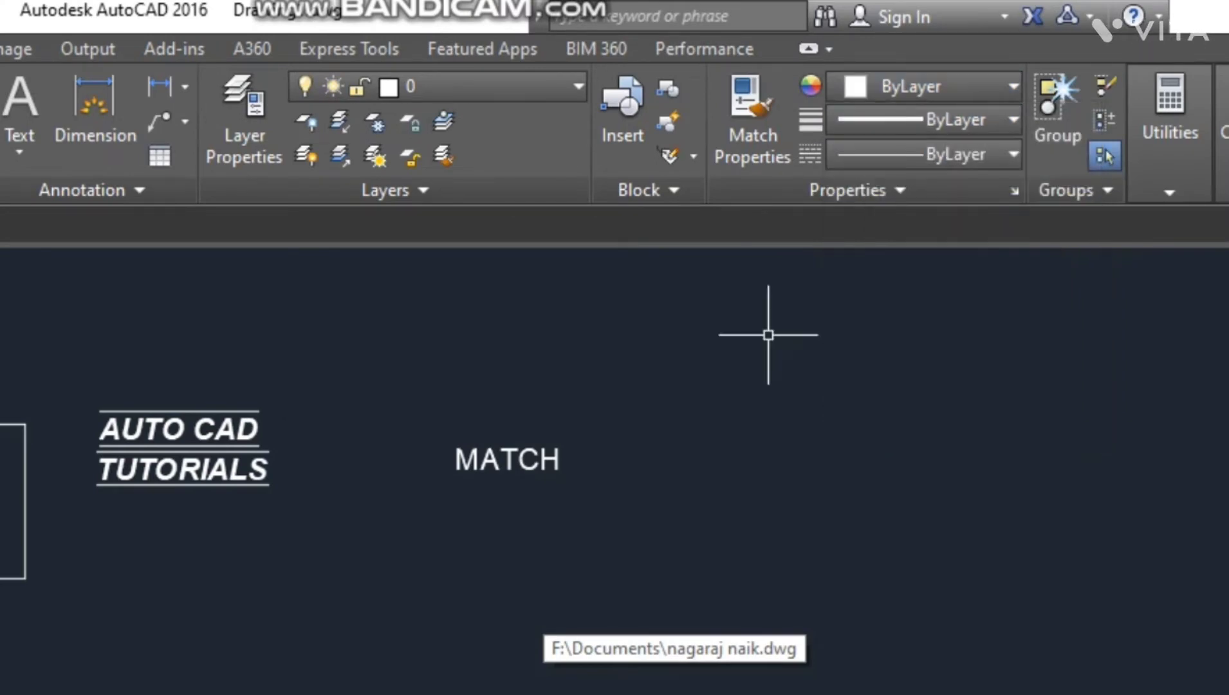
pyautogui.click(952, 119)
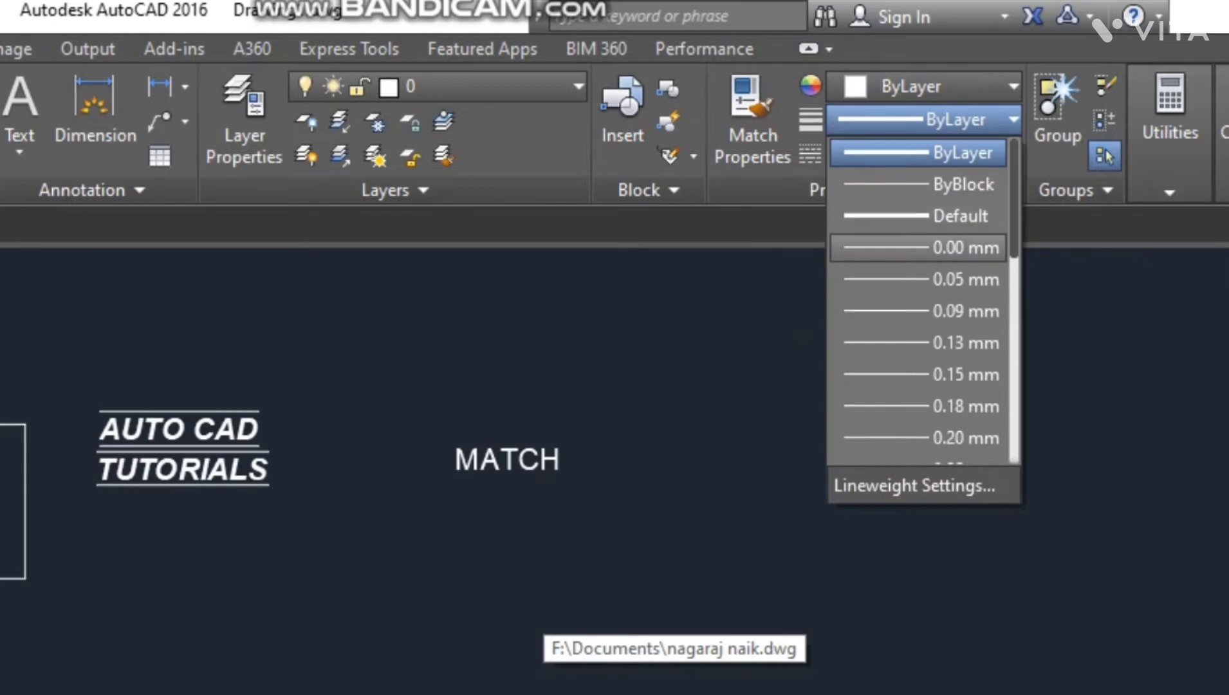
pyautogui.scroll(-6, 920, 278)
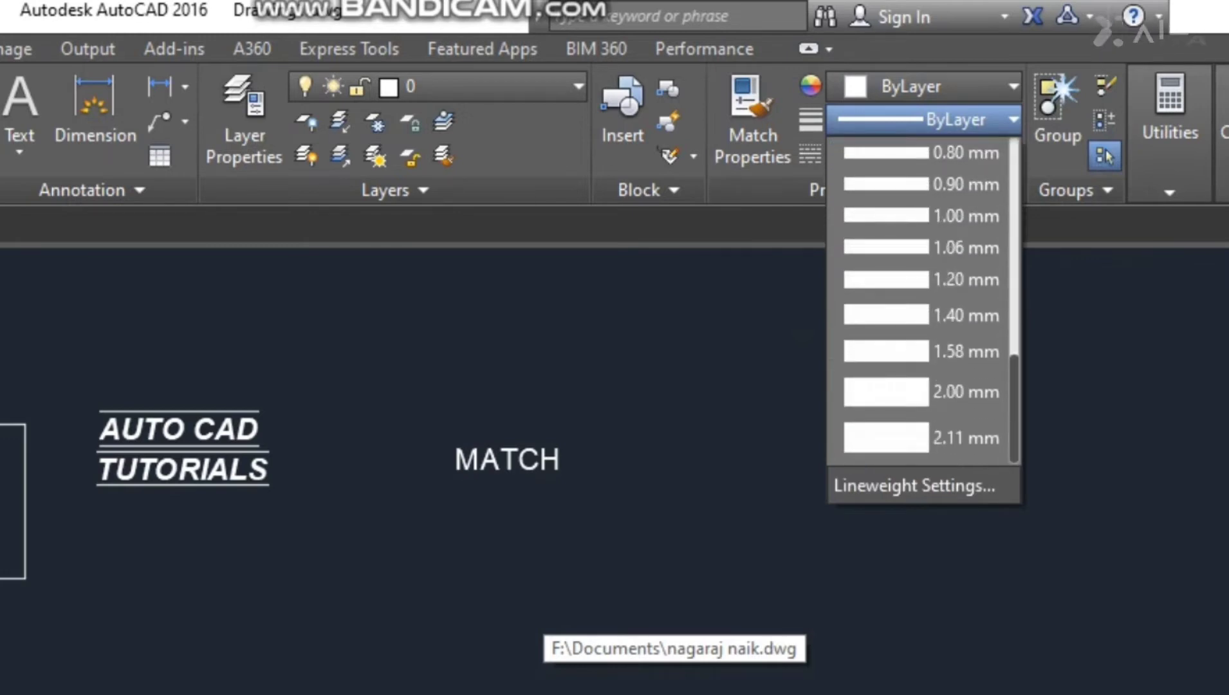
pyautogui.scroll(6, 920, 370)
pyautogui.scroll(-1, 920, 152)
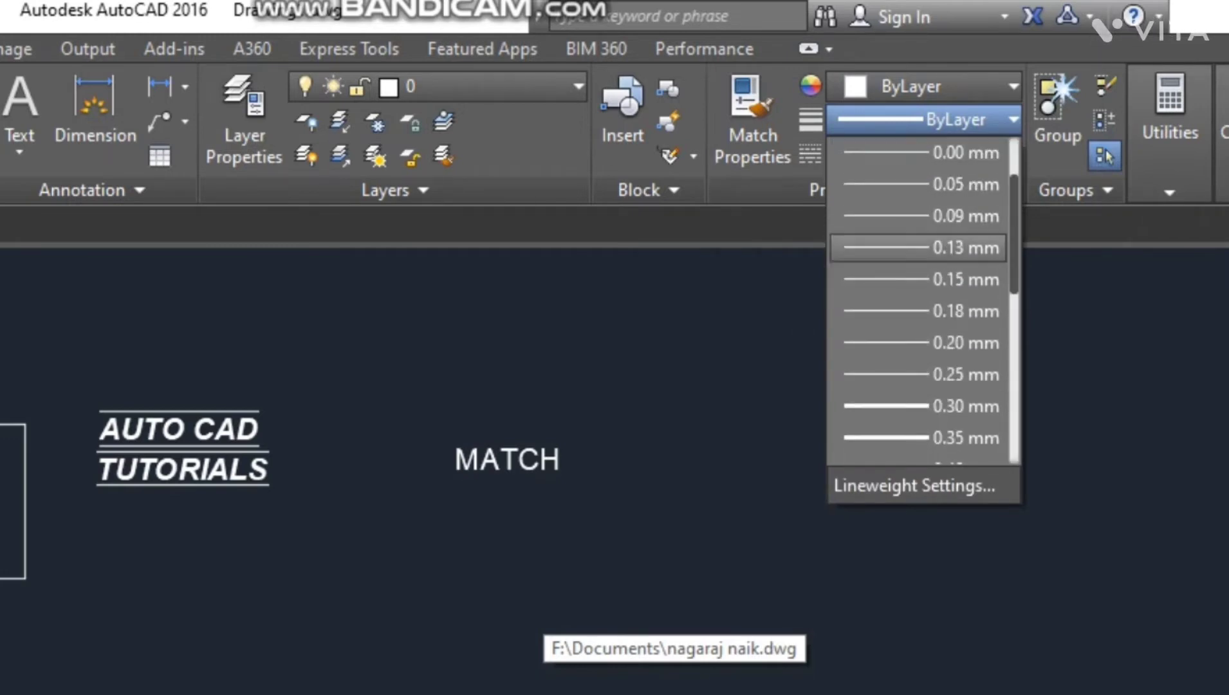
pyautogui.scroll(-5, 920, 152)
pyautogui.scroll(6, 920, 153)
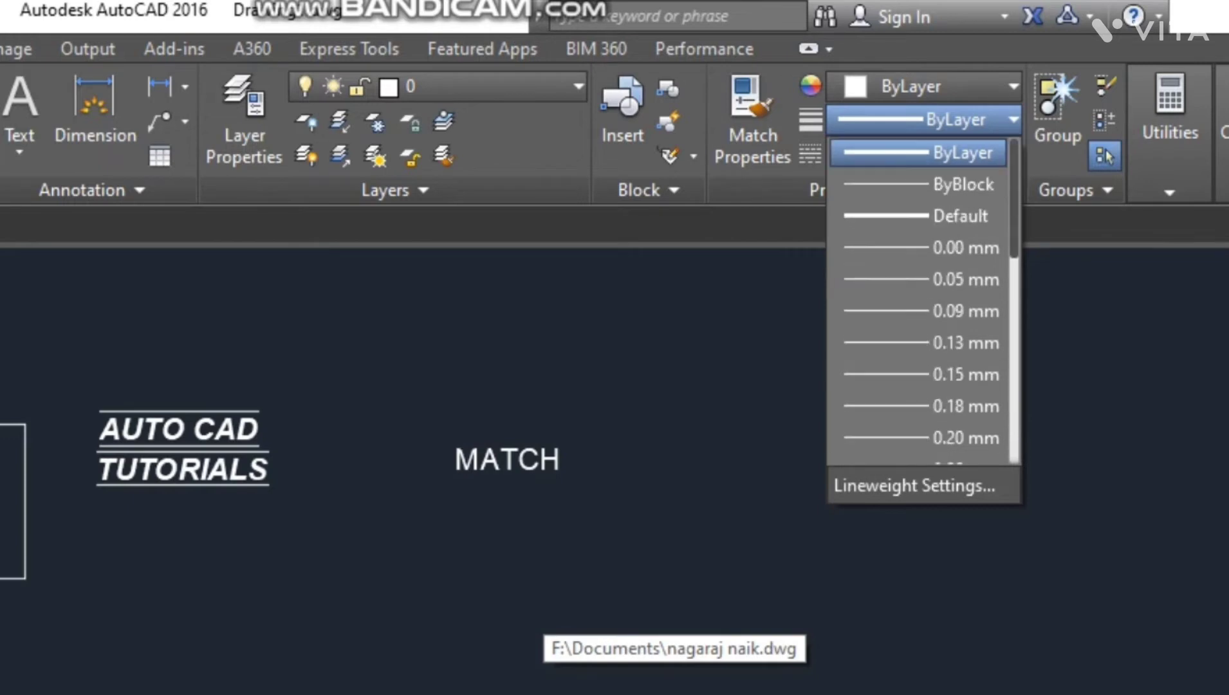
pyautogui.click(920, 153)
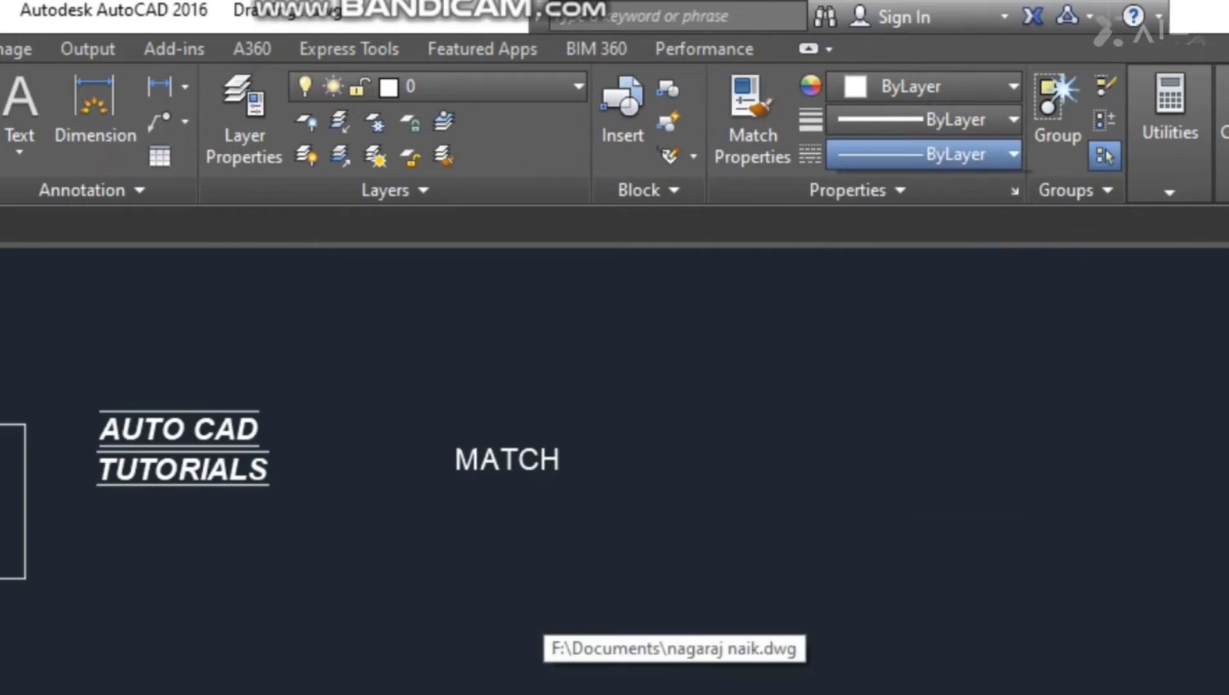
pyautogui.click(920, 154)
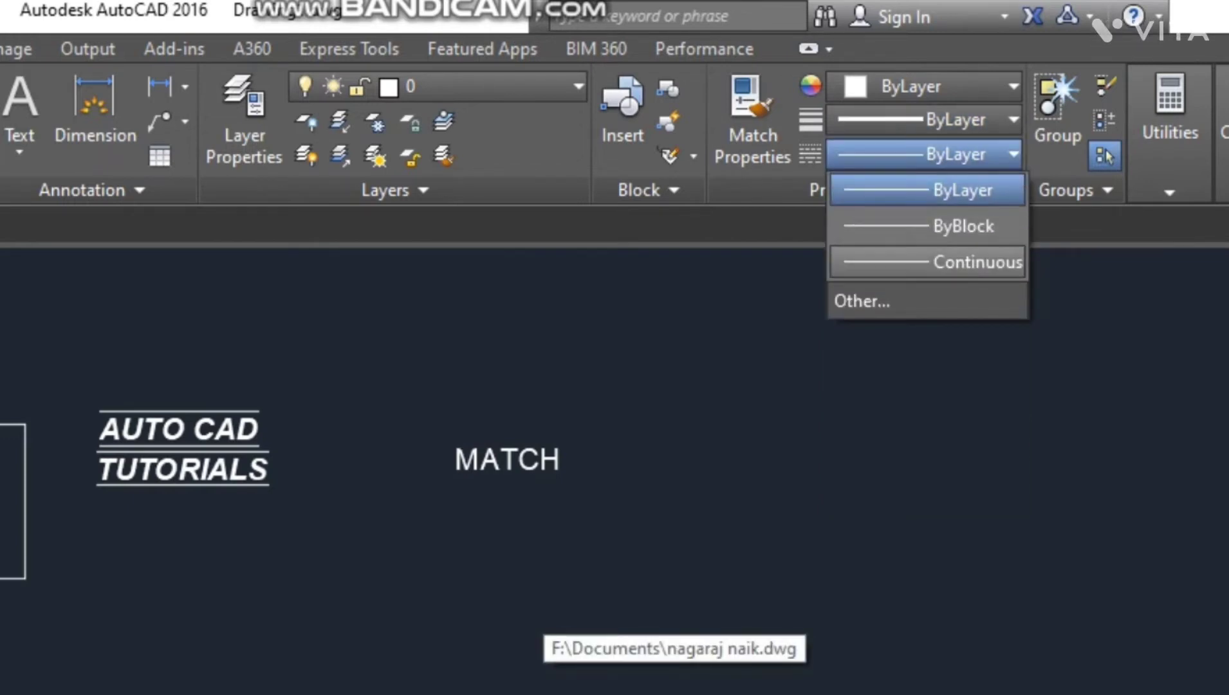
pyautogui.press('Escape')
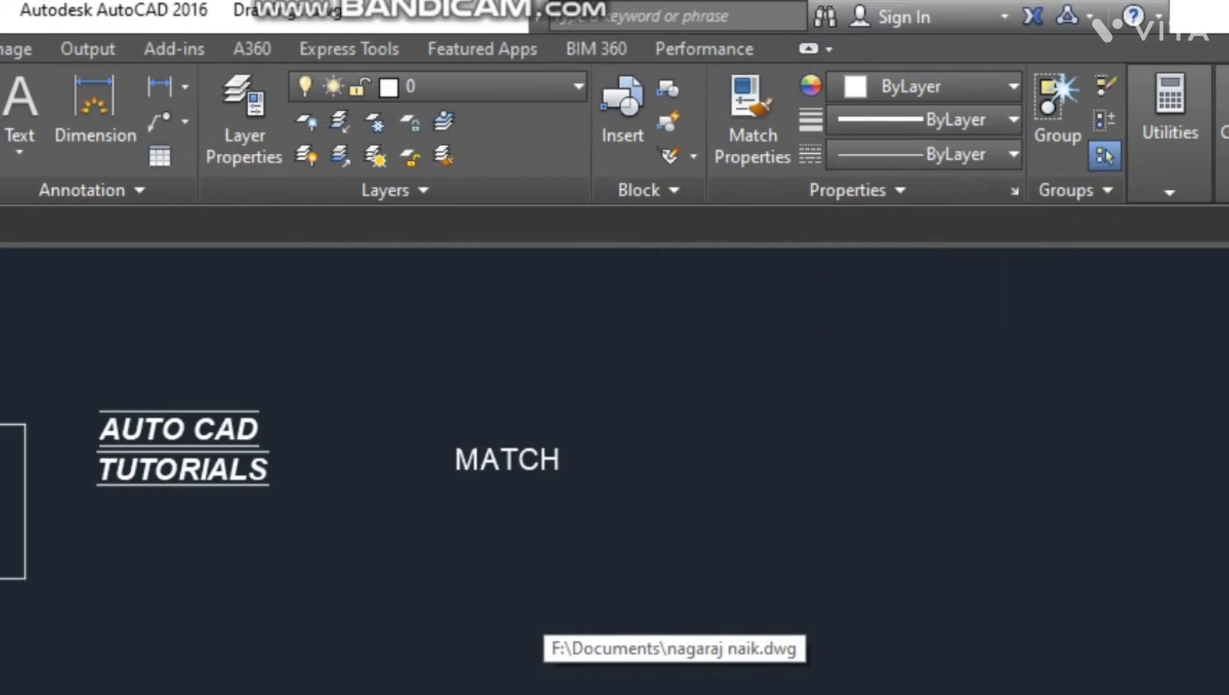
# - Draw a horizontal line about 10'-9" long below the MATCH text with ortho mode on
pyautogui.press('l')
pyautogui.press('Return')
pyautogui.click(410, 602)
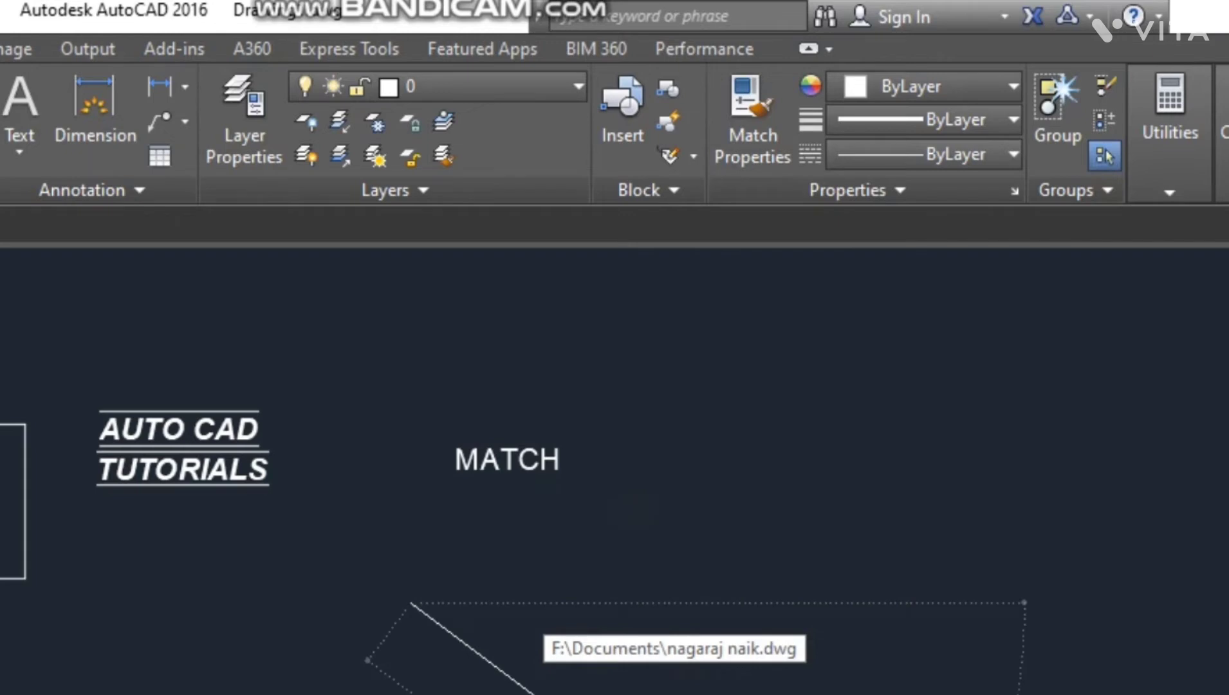
pyautogui.press('F8')
pyautogui.click(827, 617)
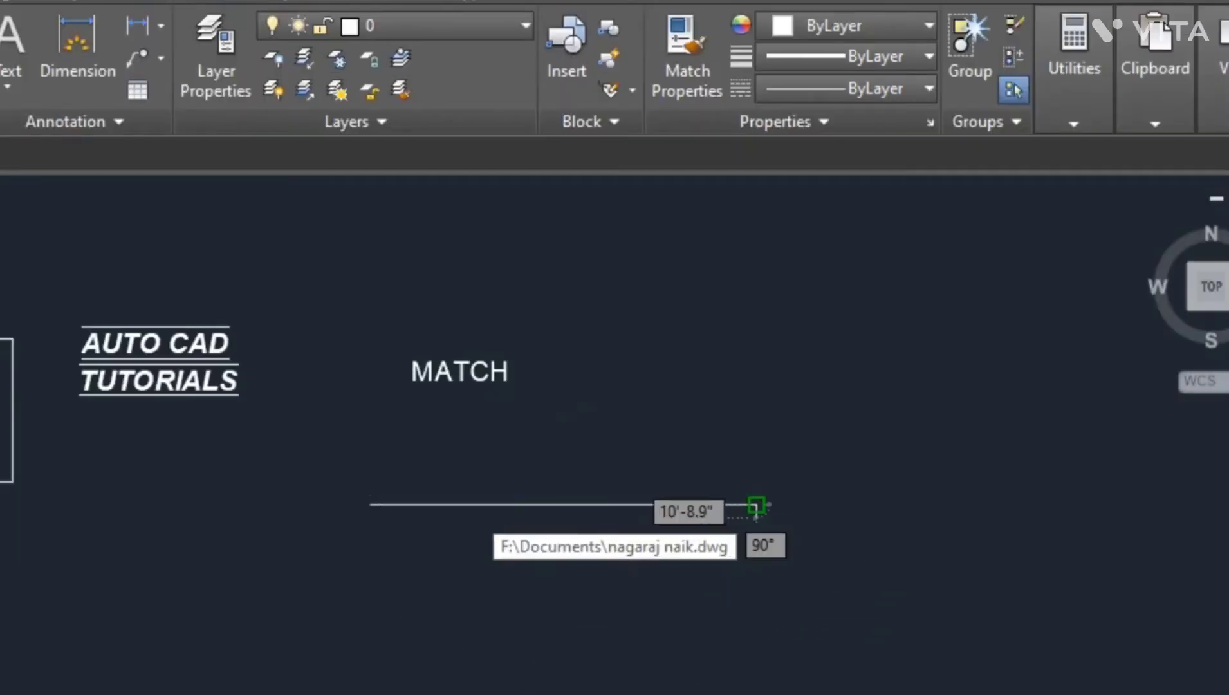
pyautogui.press('Return')
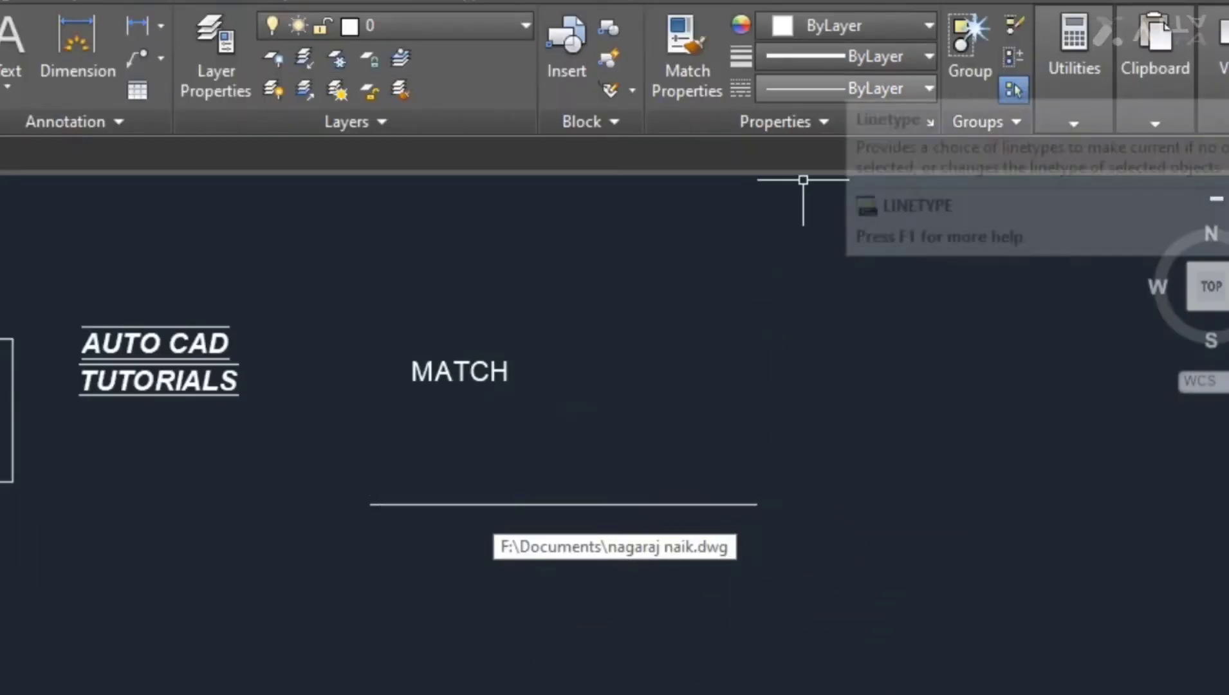
# - Load the DASHDOT2 linetype from acadiso.lin through the Linetype Manager
pyautogui.click(856, 88)
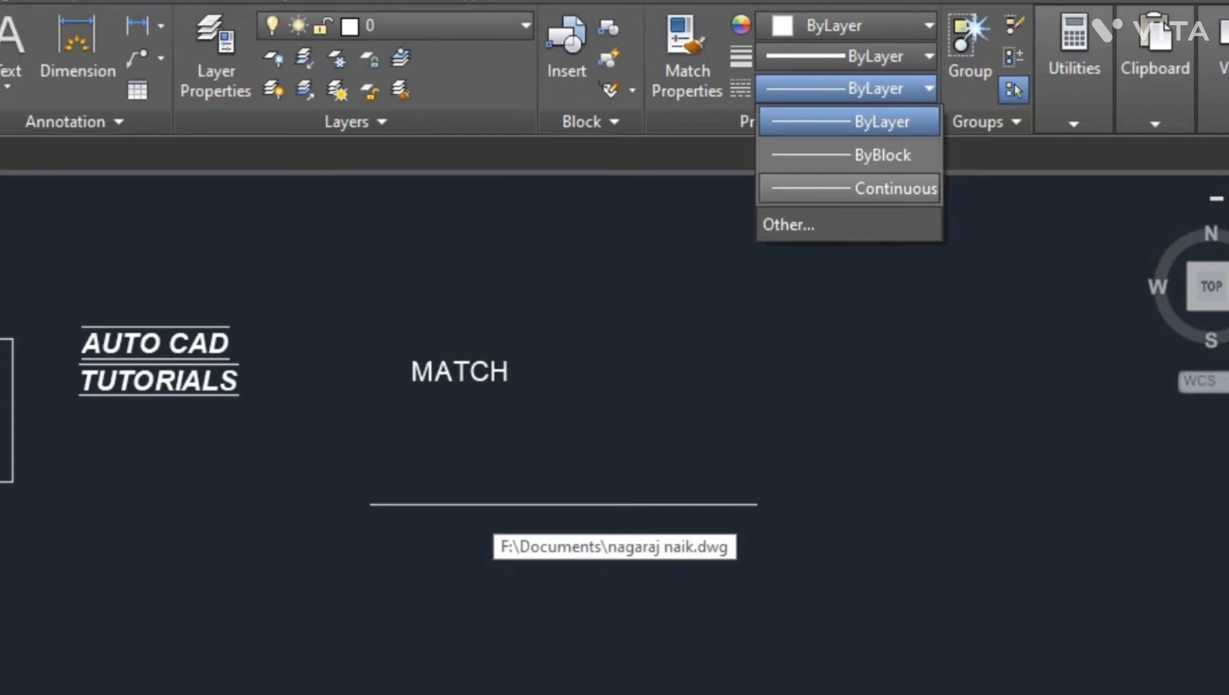
pyautogui.click(788, 224)
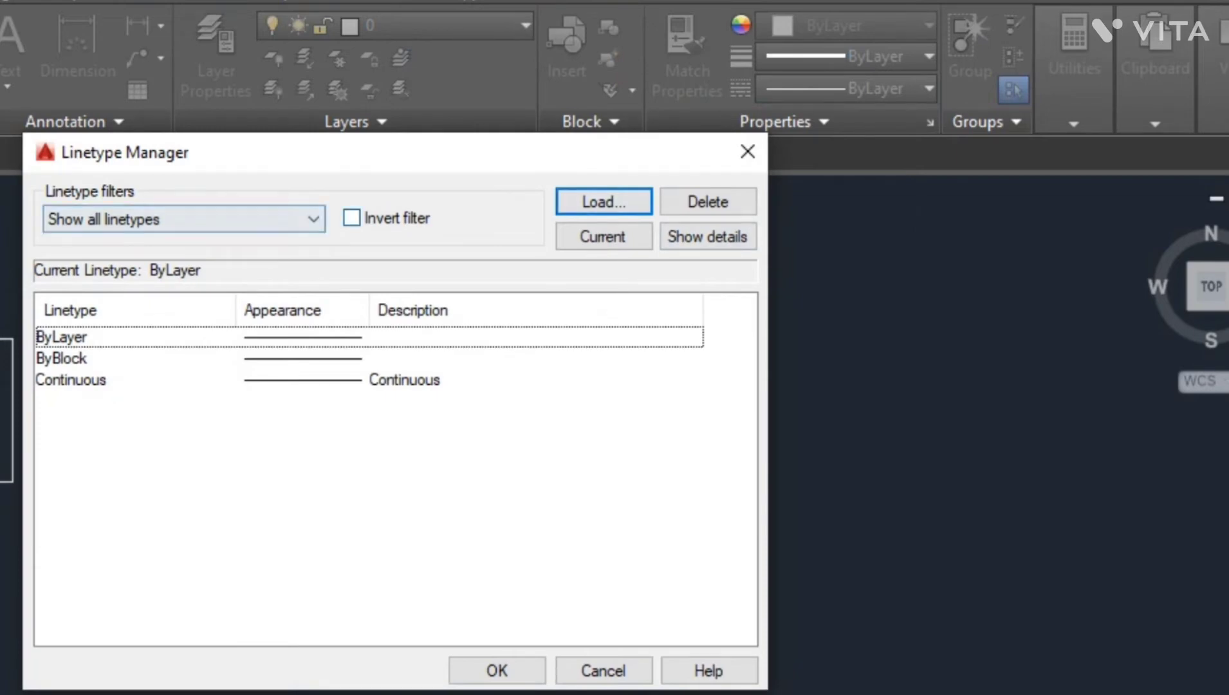
pyautogui.click(603, 202)
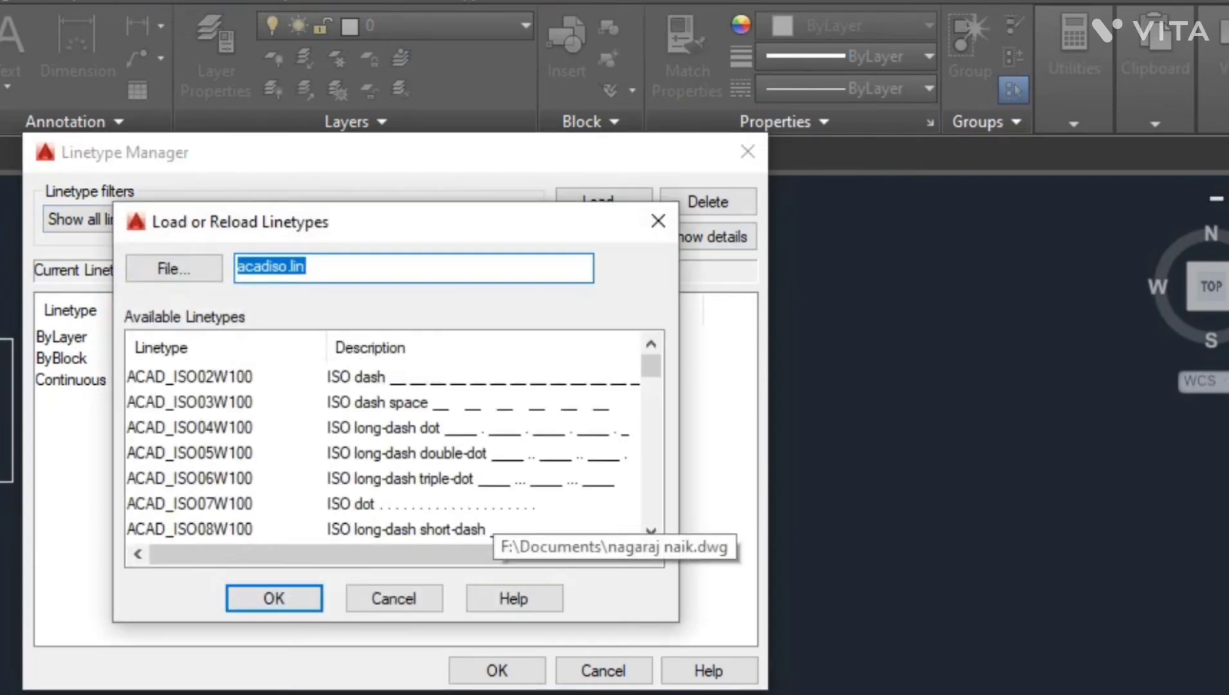
pyautogui.scroll(-4, 383, 451)
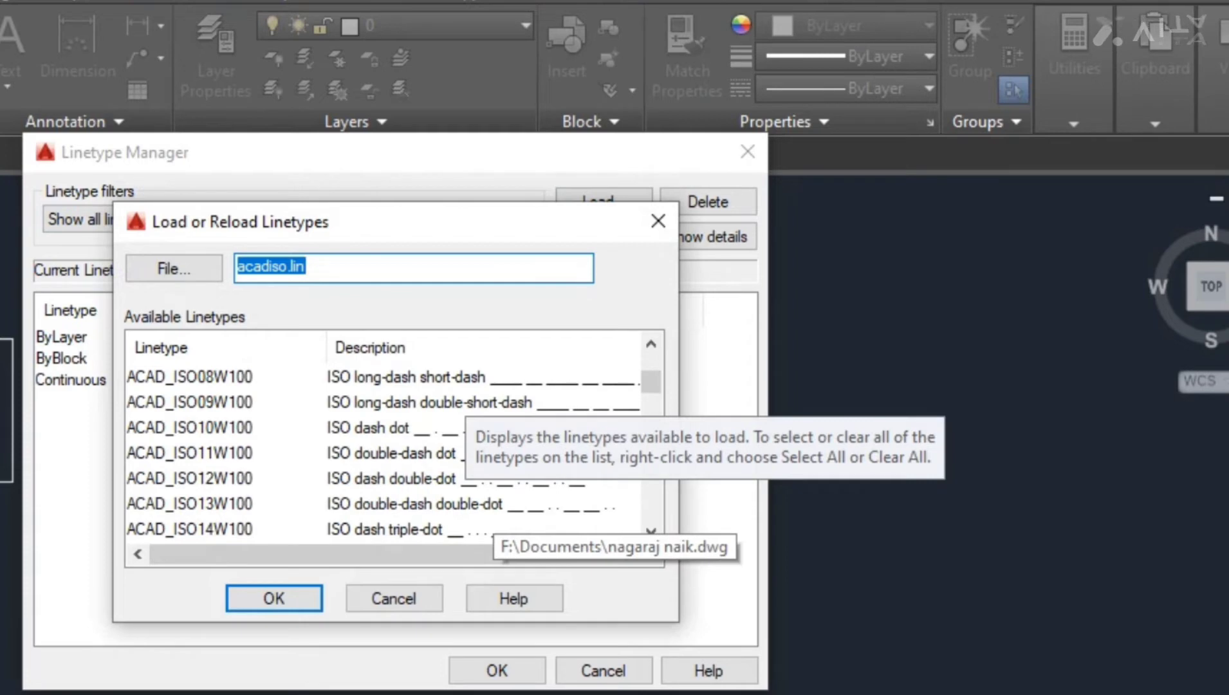
pyautogui.scroll(-2, 383, 451)
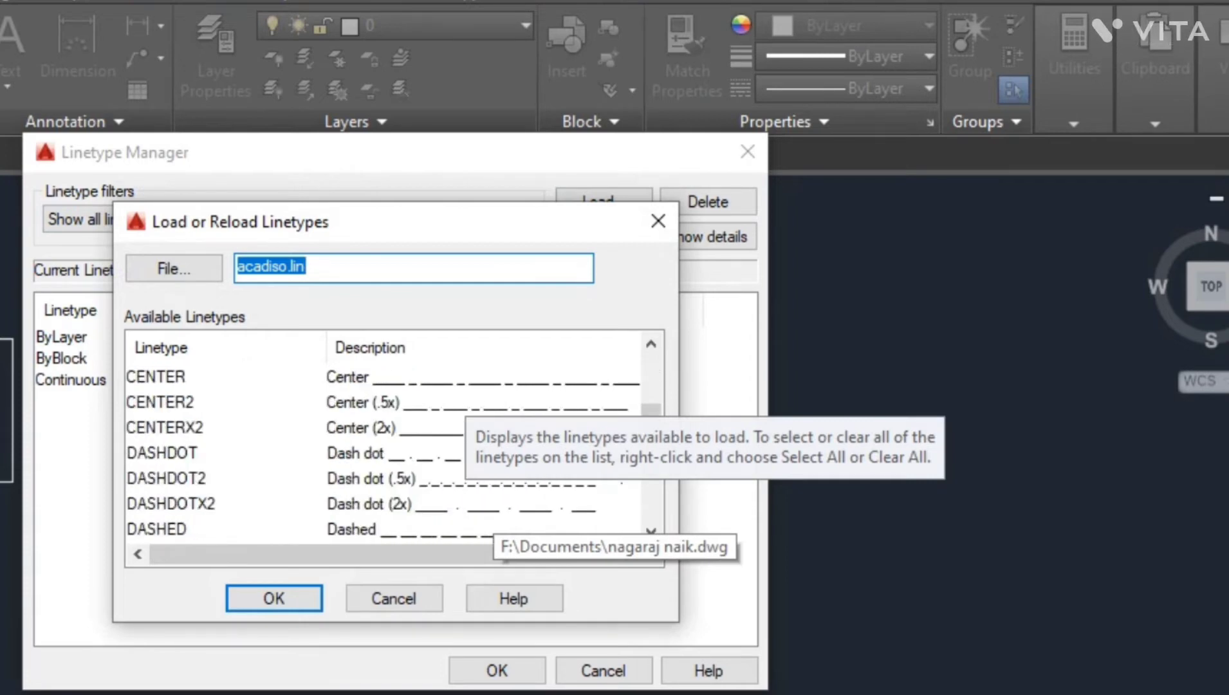
pyautogui.scroll(-1, 383, 451)
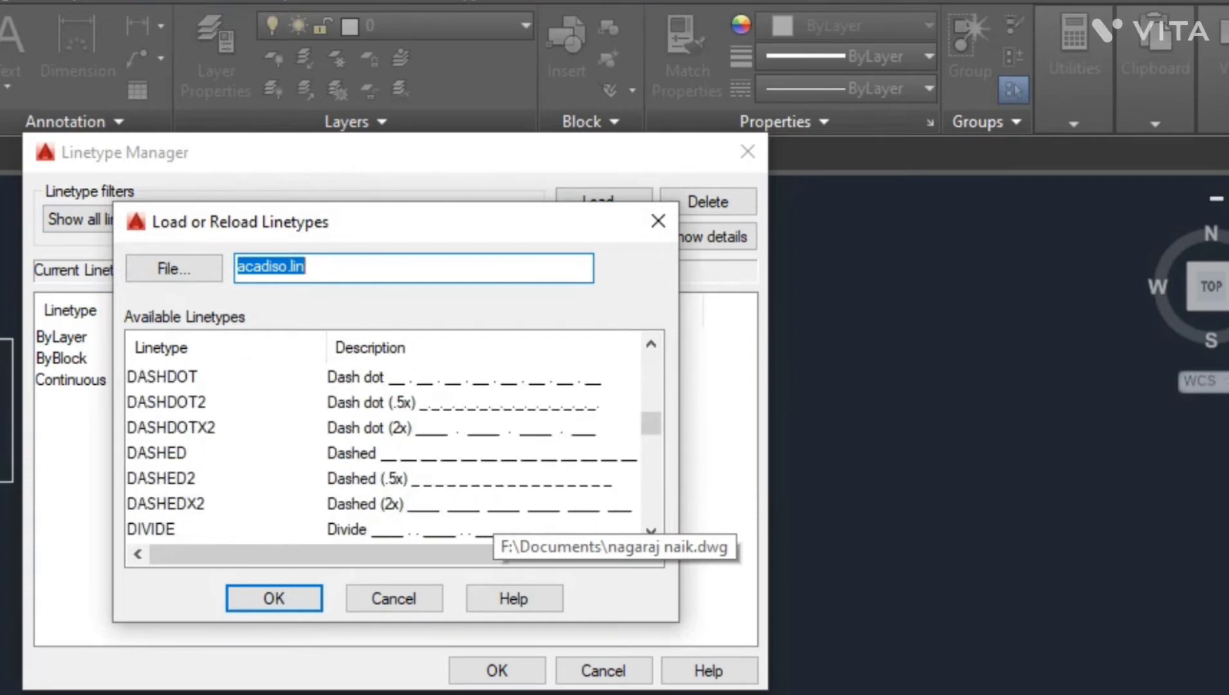
pyautogui.click(168, 402)
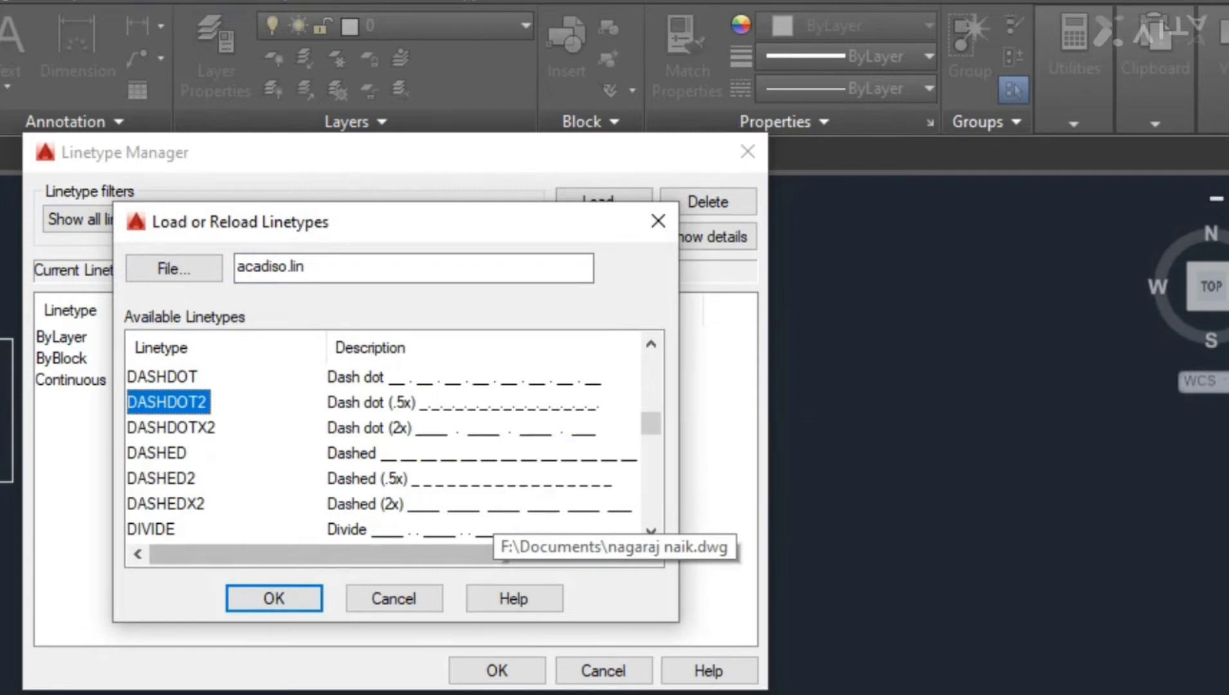
pyautogui.click(274, 598)
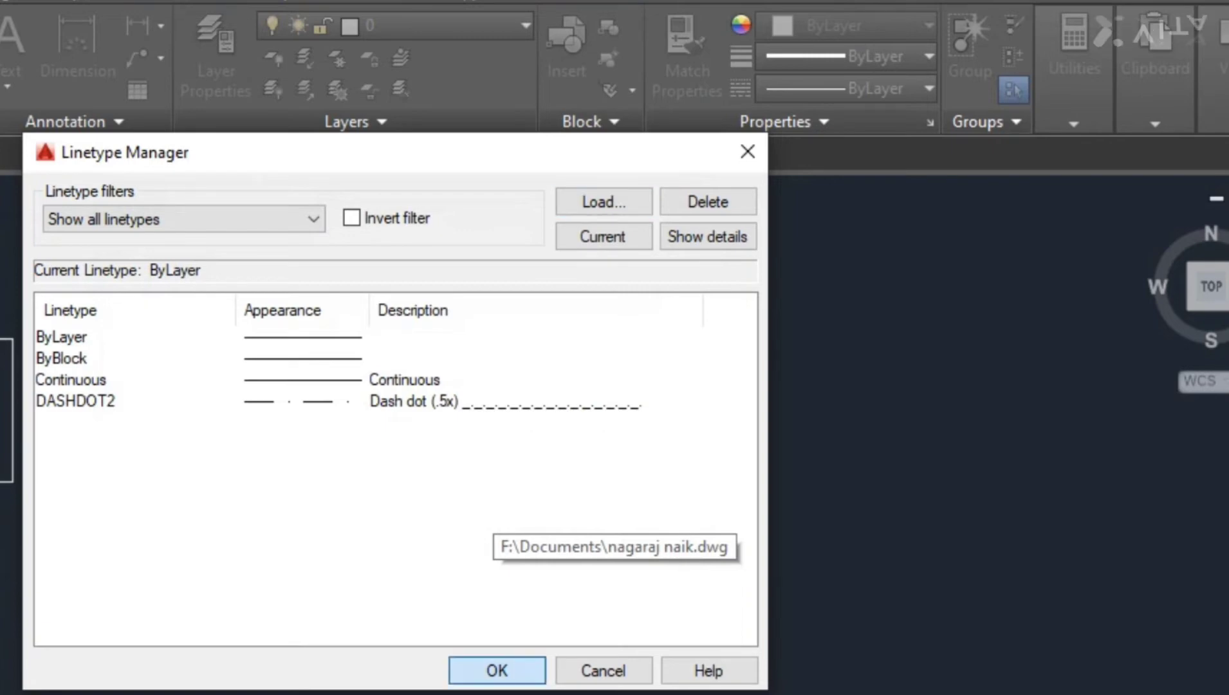
pyautogui.click(496, 670)
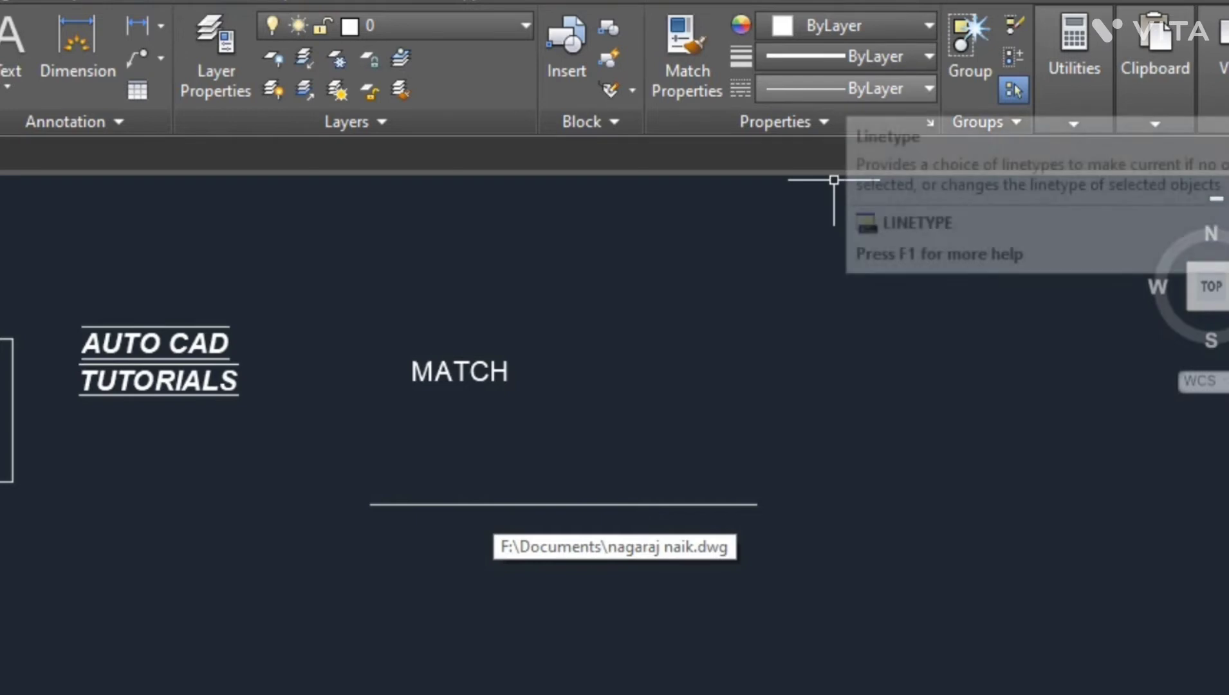
# - Set the current linetype to DASHDOT2
pyautogui.click(843, 88)
pyautogui.click(837, 219)
pyautogui.click(608, 417)
pyautogui.click(846, 88)
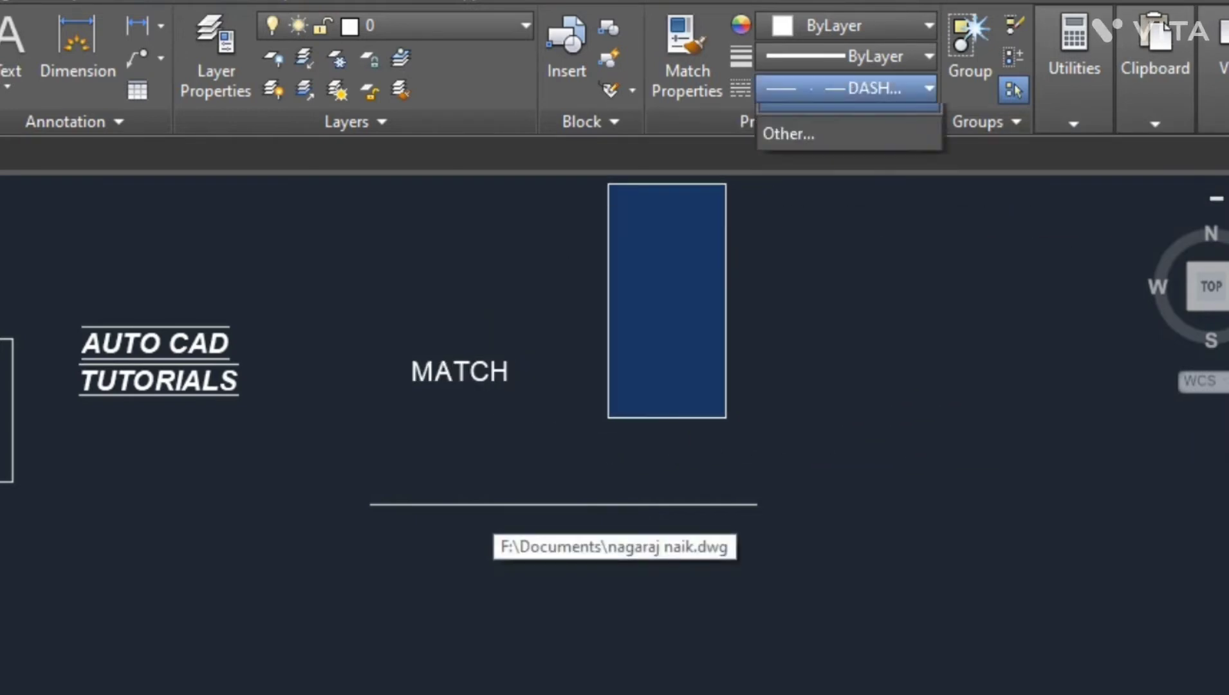
pyautogui.click(846, 88)
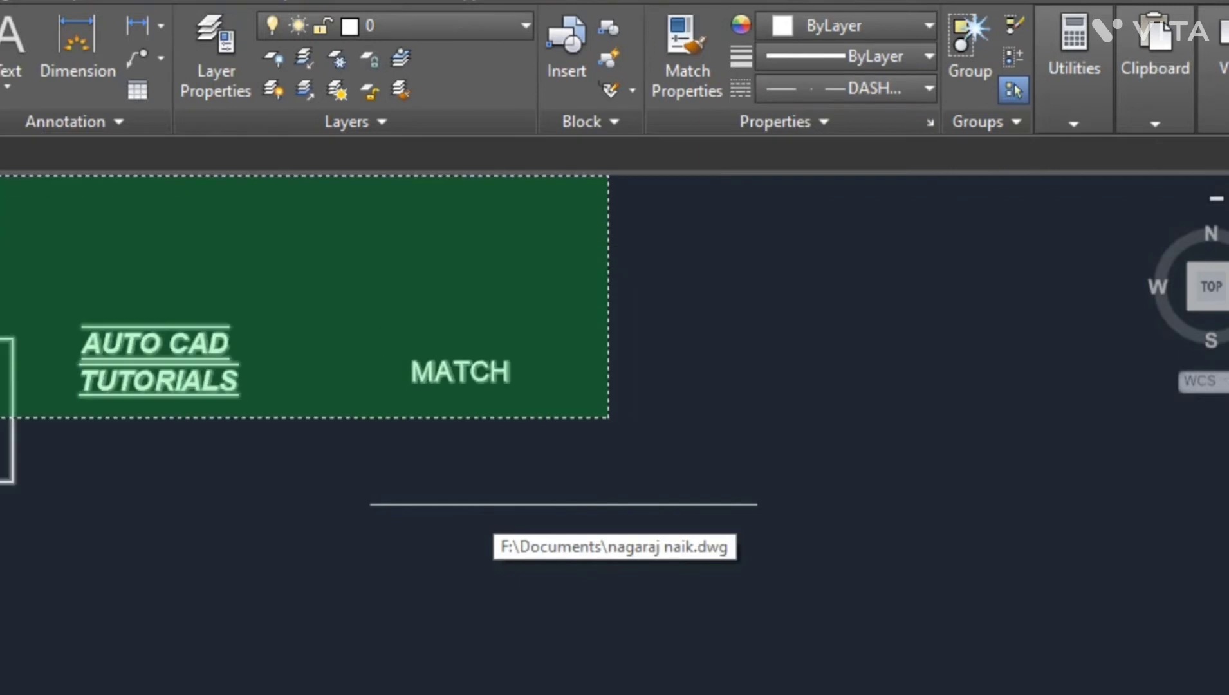
# - Draw a horizontal line in the DASHDOT2 linetype to the right of the MATCH text
pyautogui.click(654, 351)
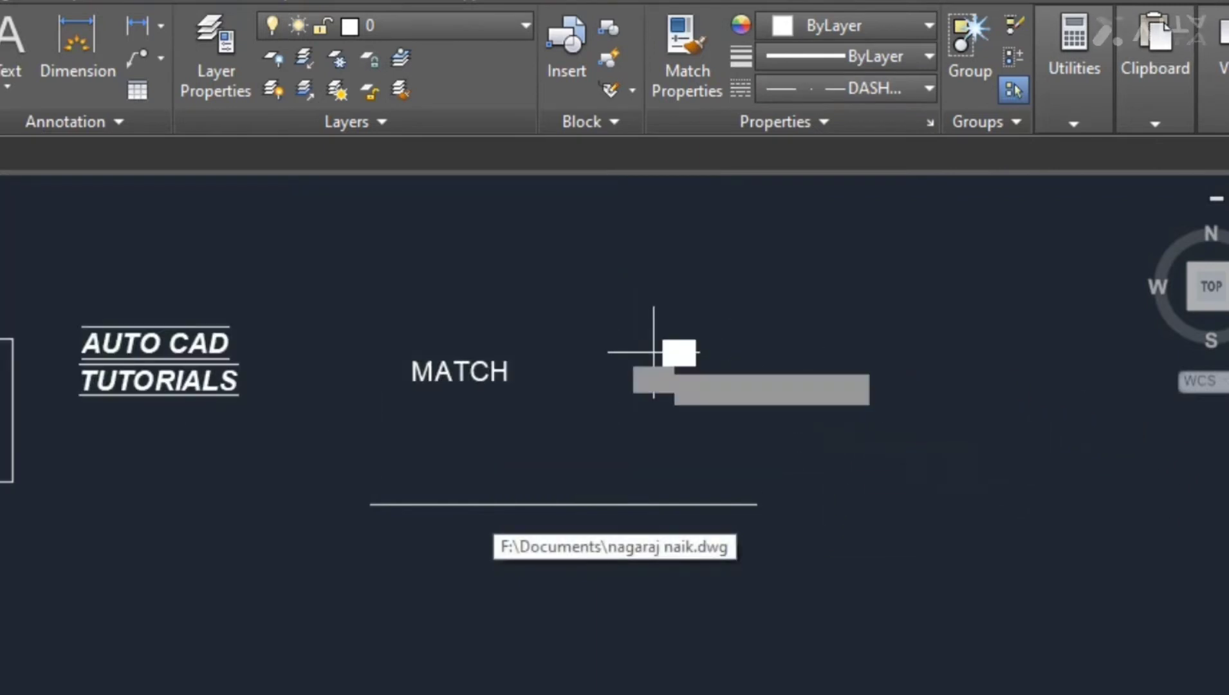
pyautogui.click(1001, 352)
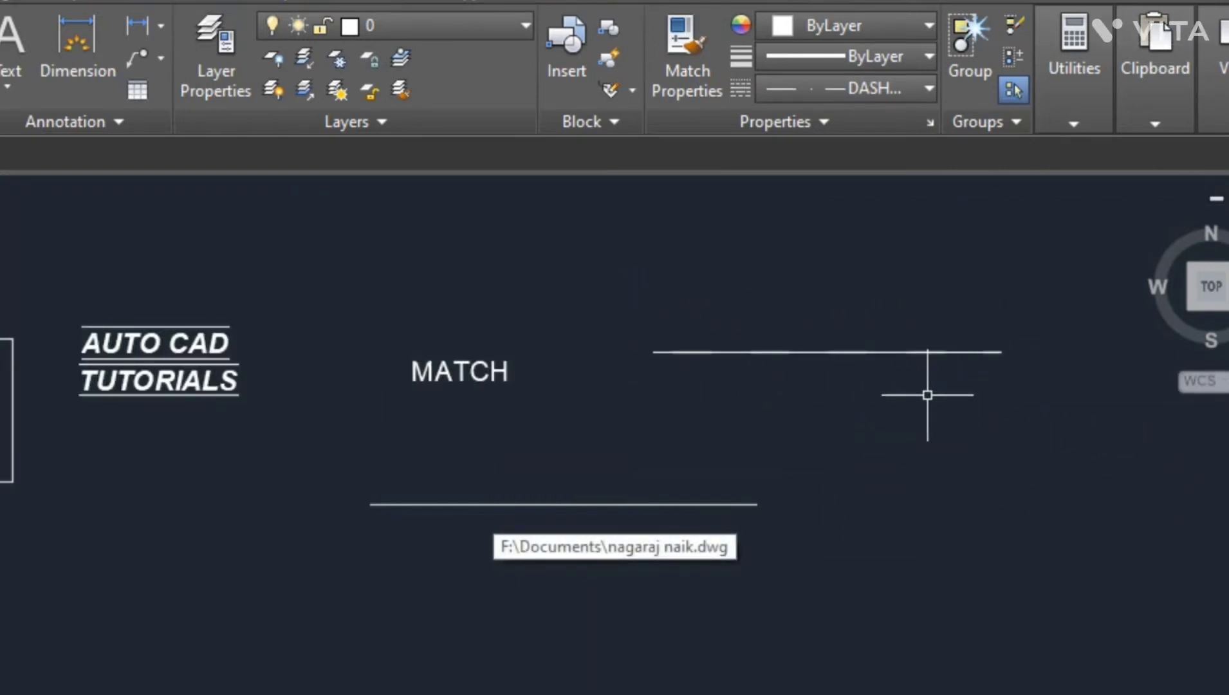
pyautogui.click(890, 412)
# - Select the dashed line and zoom in and out to inspect its DASHDOT2 pattern
pyautogui.click(843, 330)
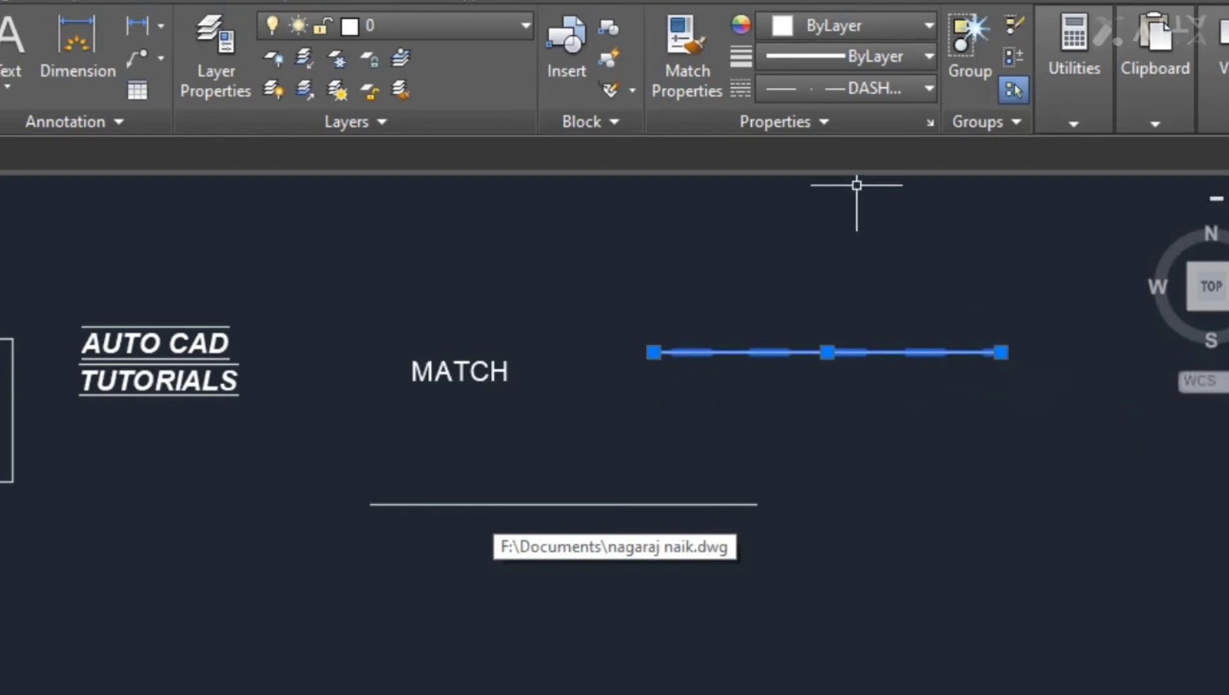
pyautogui.click(847, 89)
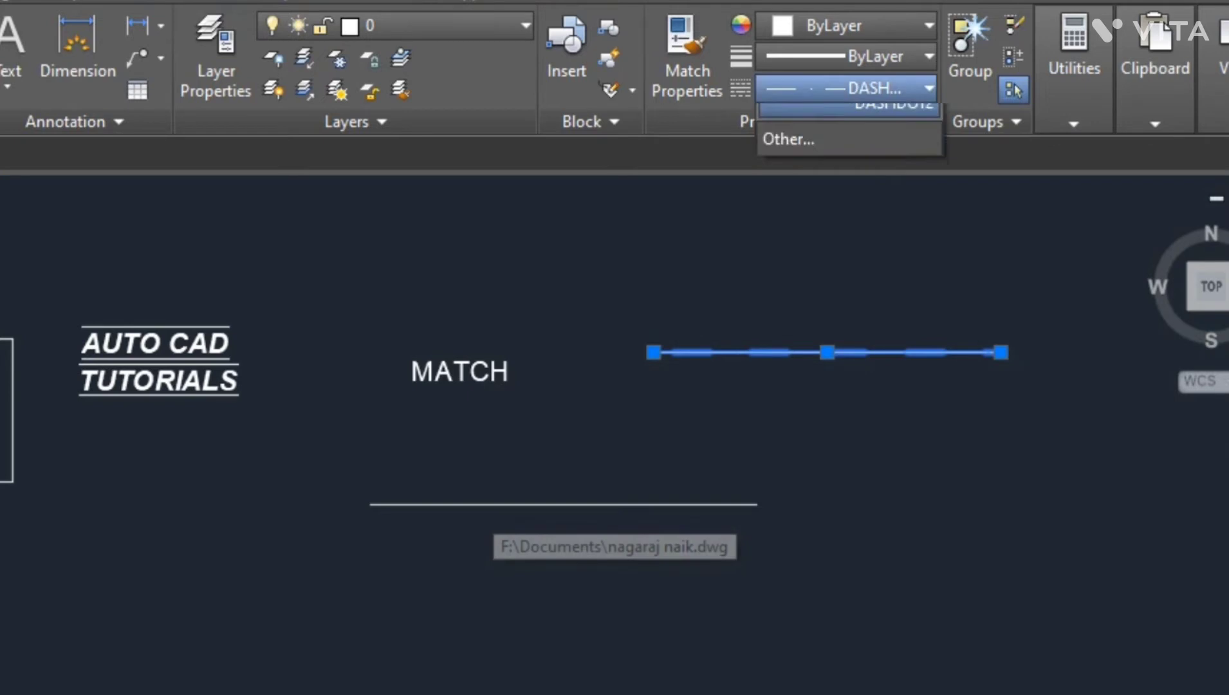
pyautogui.press('Escape')
pyautogui.press('Escape')
pyautogui.click(796, 354)
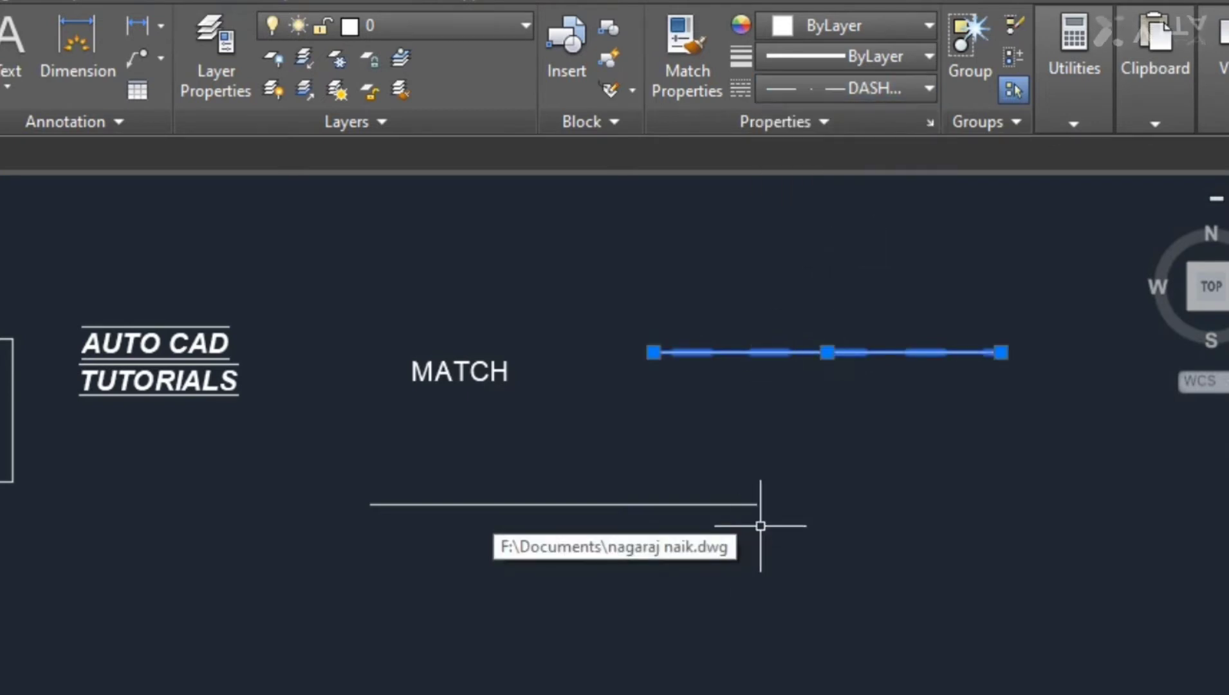
pyautogui.scroll(8, 823, 337)
pyautogui.scroll(6, 807, 408)
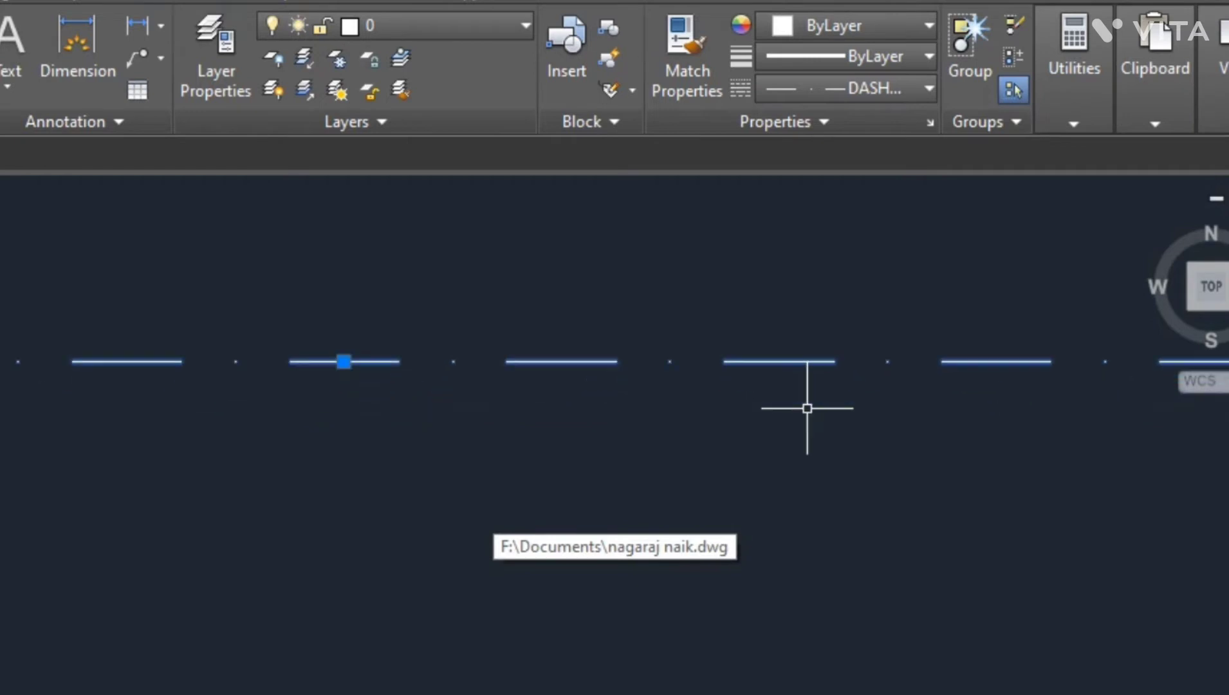
pyautogui.scroll(-10, 699, 393)
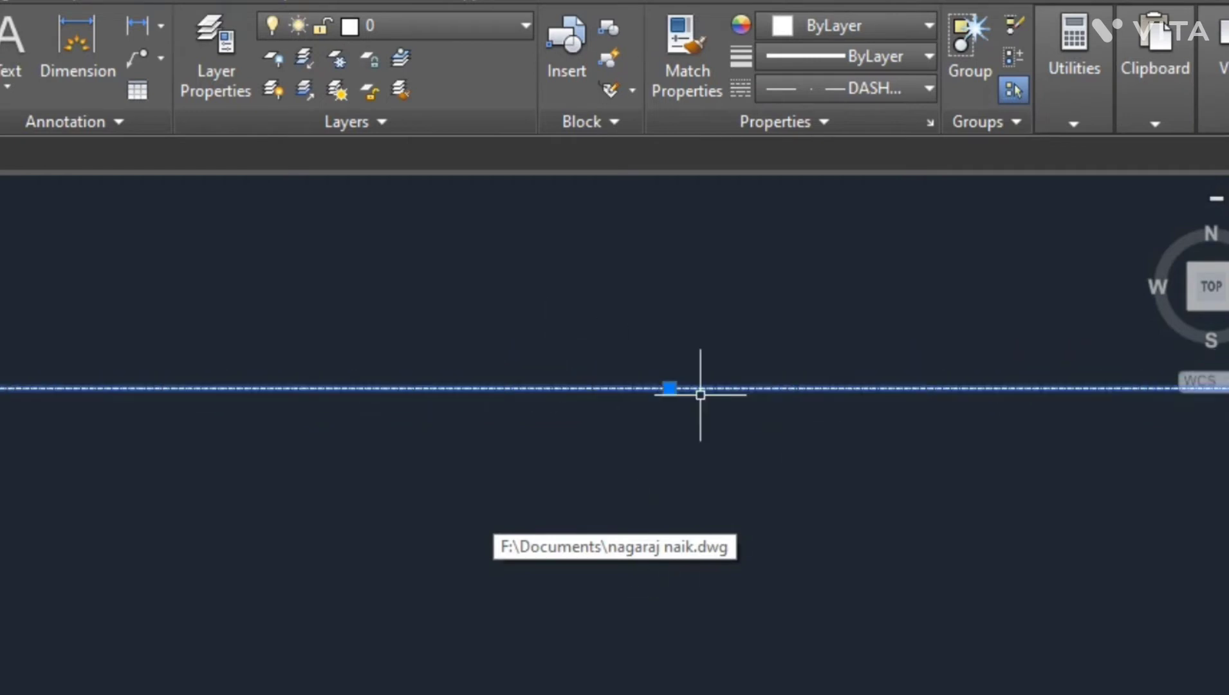
# - Delete the dashed line beside the MATCH text
pyautogui.press('Escape')
pyautogui.click(726, 439)
pyautogui.click(672, 344)
pyautogui.press('Delete')
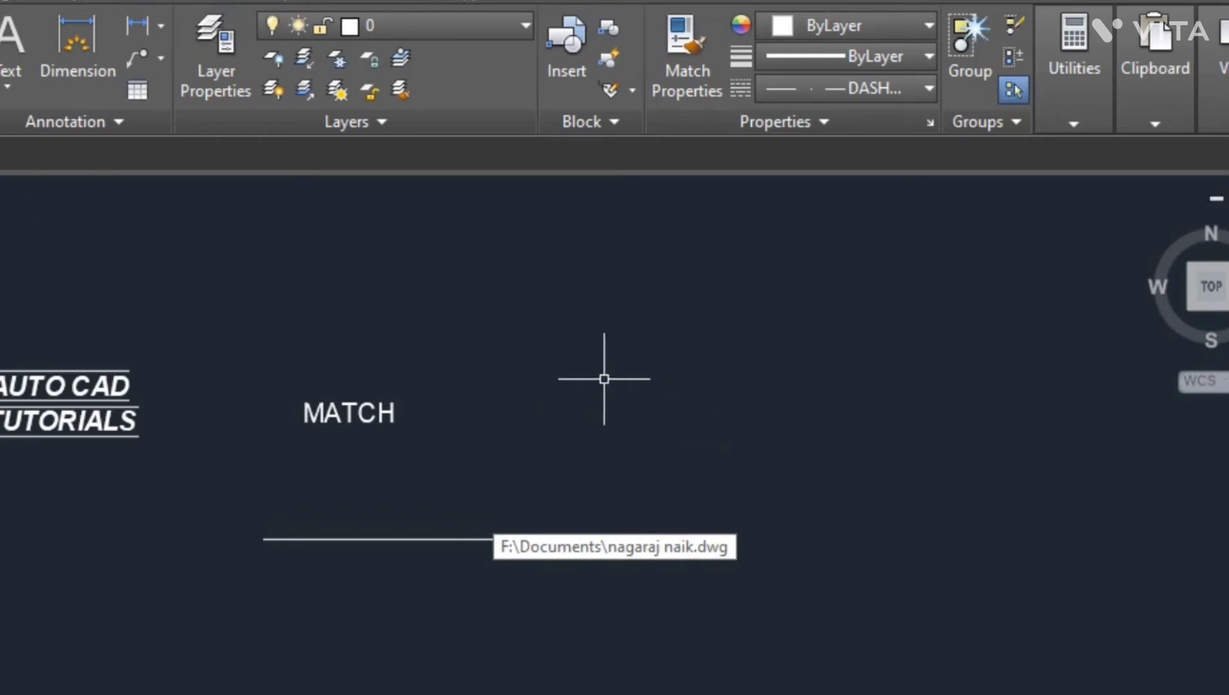
# - Dimension the top edge of the rectangle with the Dimension command
pyautogui.scroll(2, 73, 341)
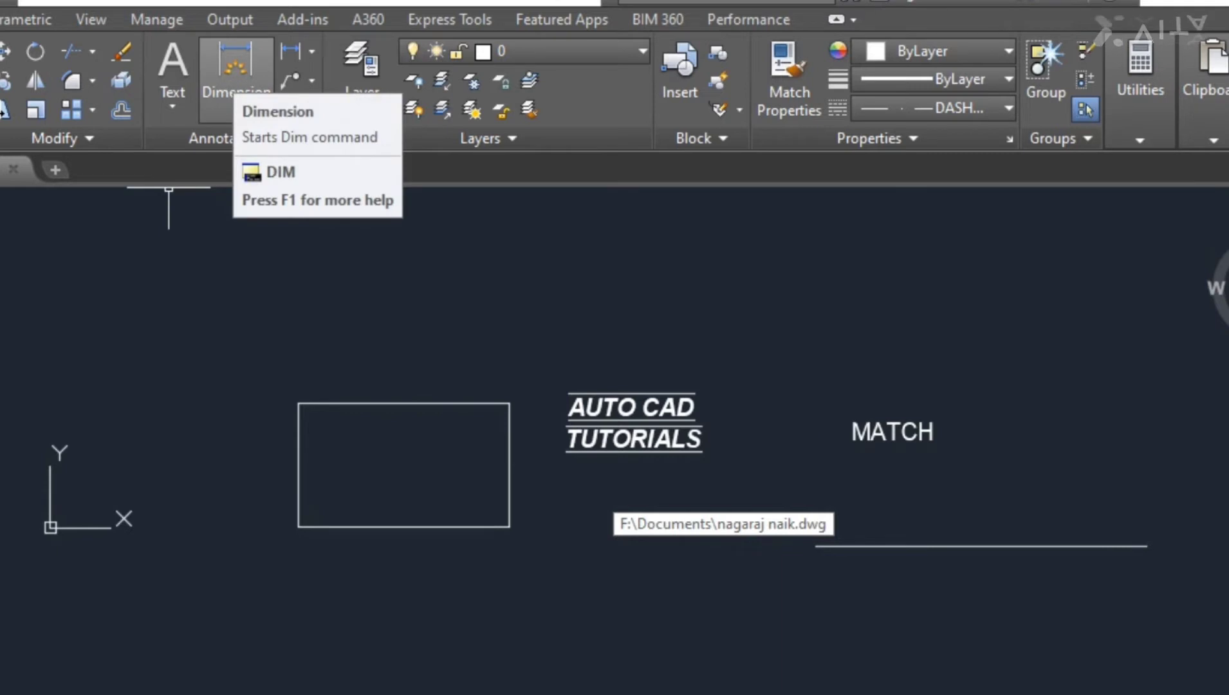
pyautogui.click(236, 71)
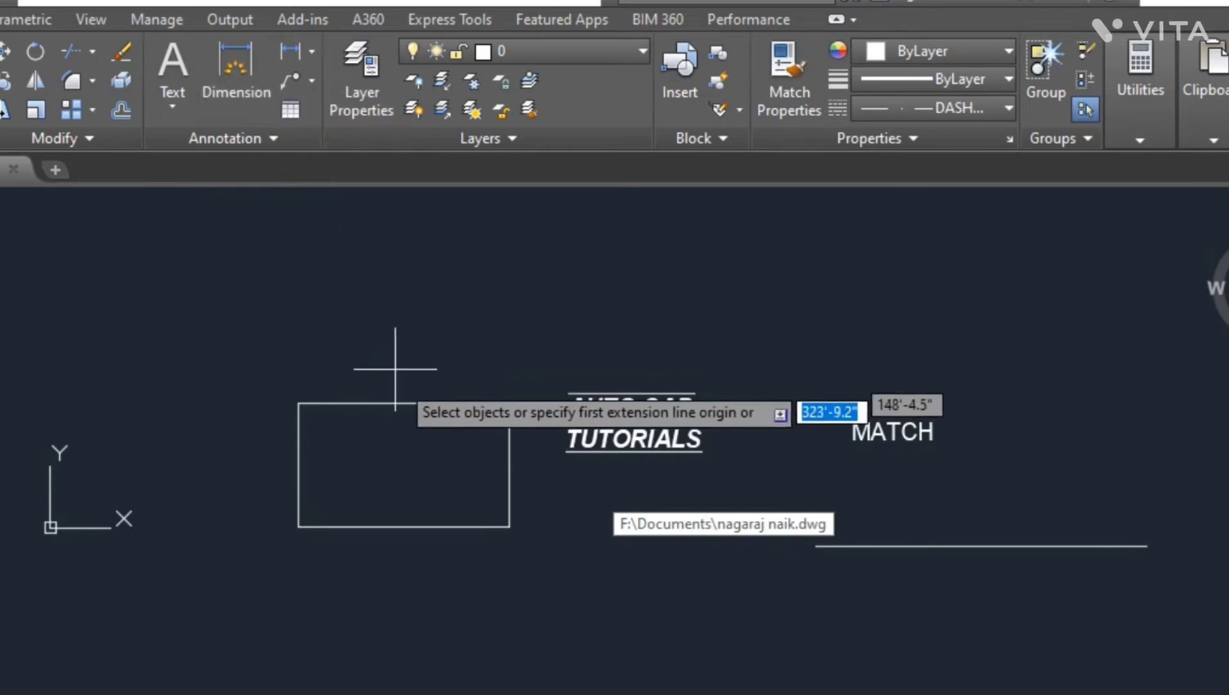
pyautogui.scroll(4, 405, 417)
pyautogui.click(395, 405)
pyautogui.click(392, 312)
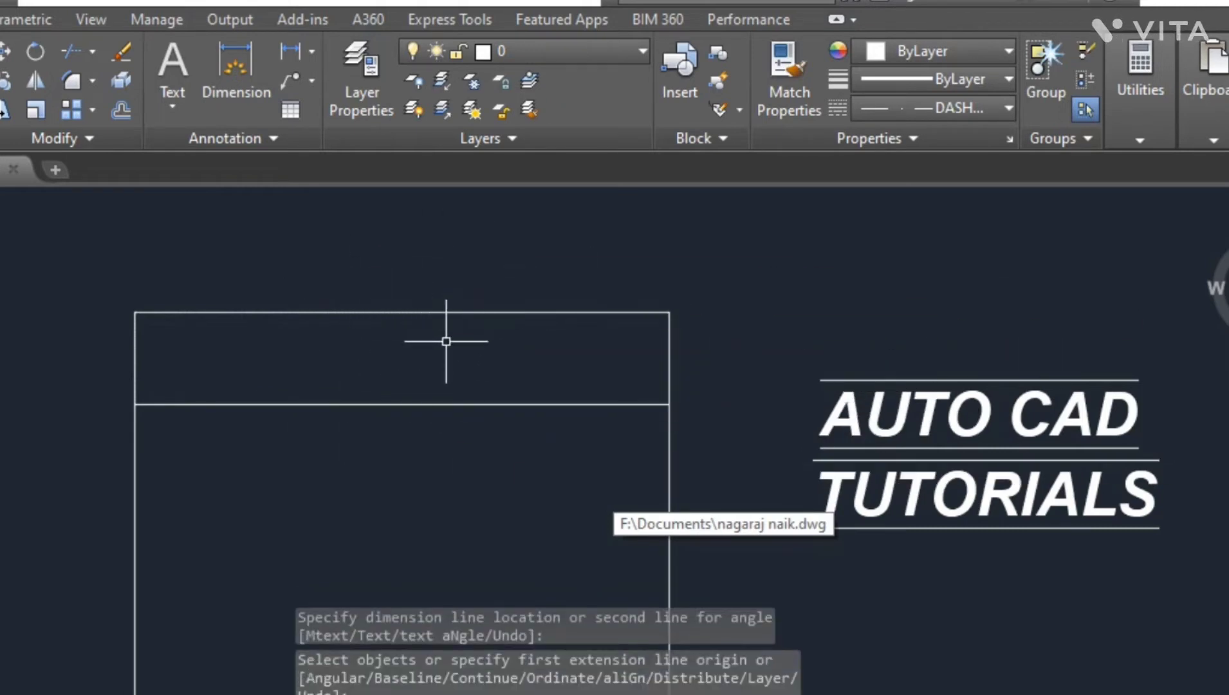
# - Open the ISO-25 dimension style for modification and review its dimension line colour, linetype and lineweight options
pyautogui.write('DIM')
pyautogui.press('Down')
pyautogui.press('Return')
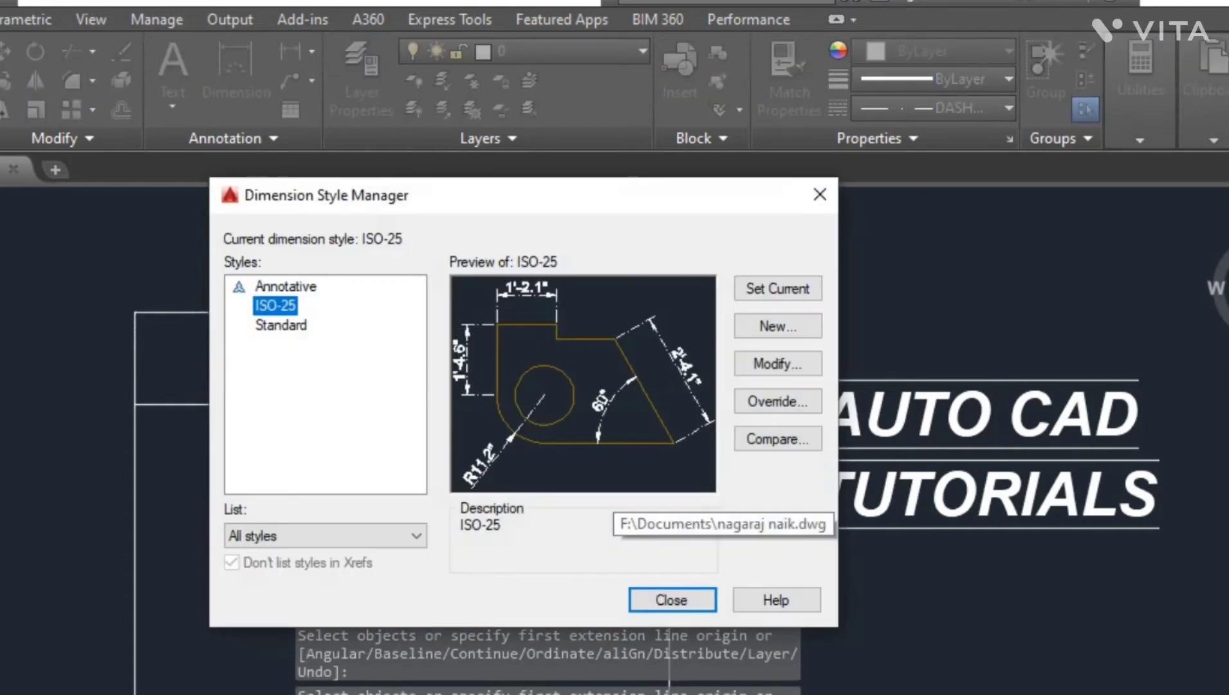
pyautogui.click(777, 362)
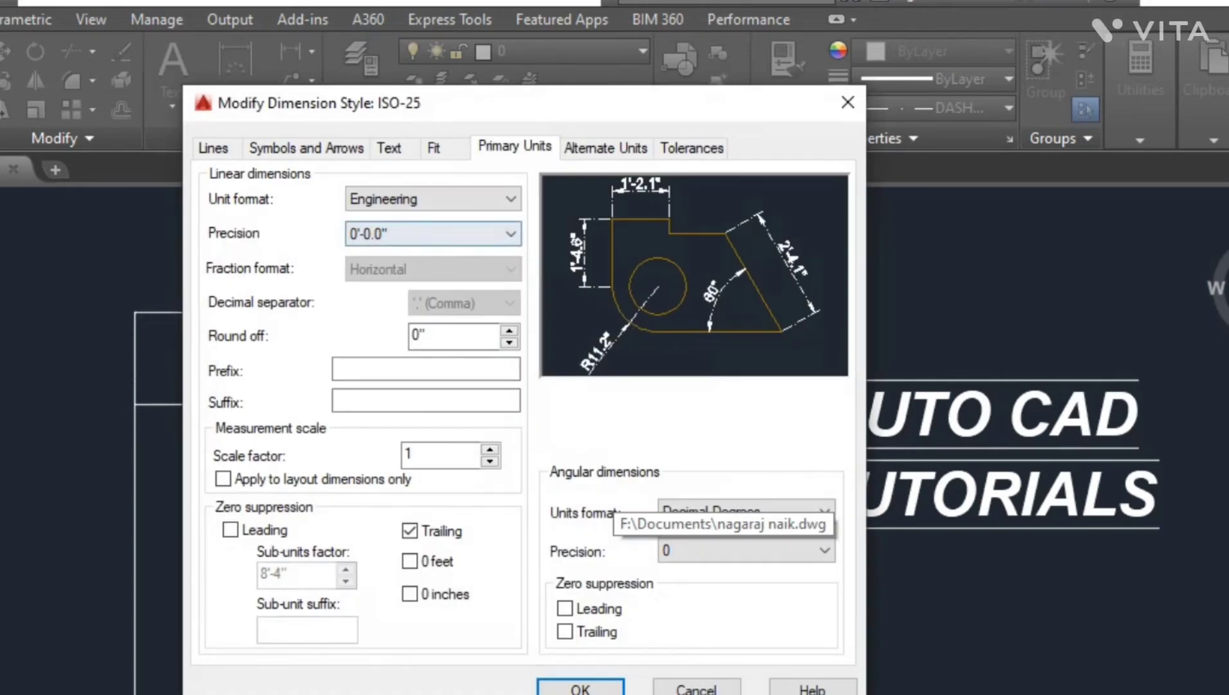
pyautogui.click(213, 148)
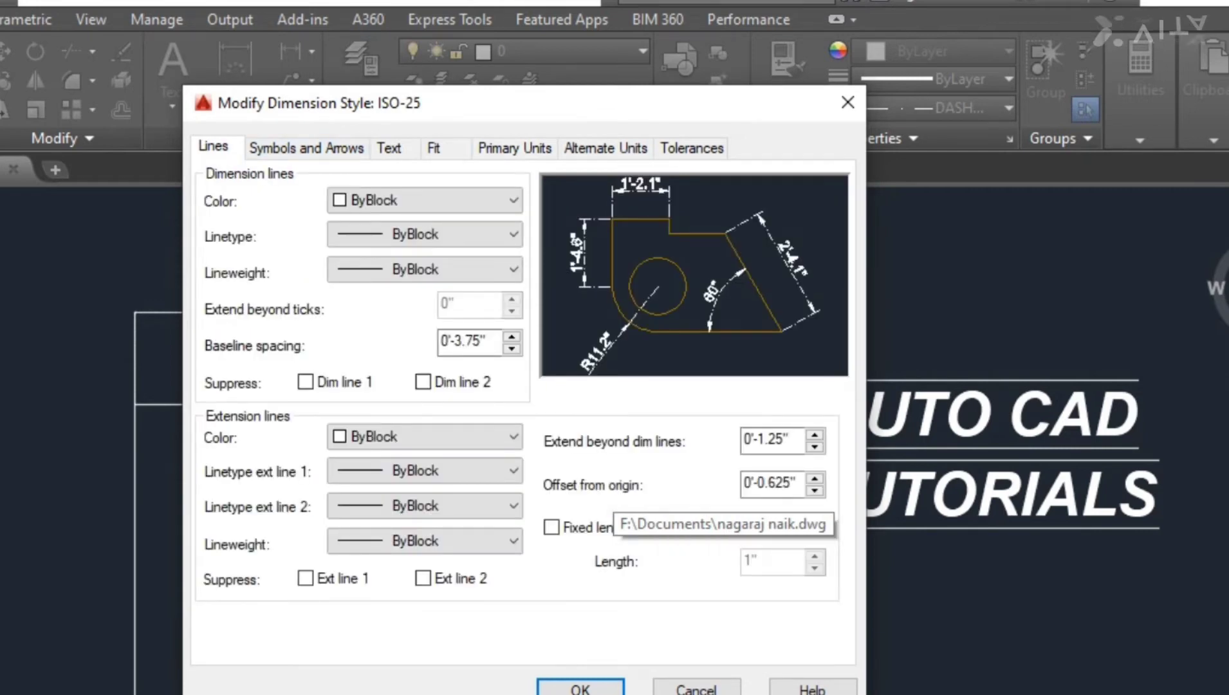
pyautogui.click(424, 200)
pyautogui.click(424, 200)
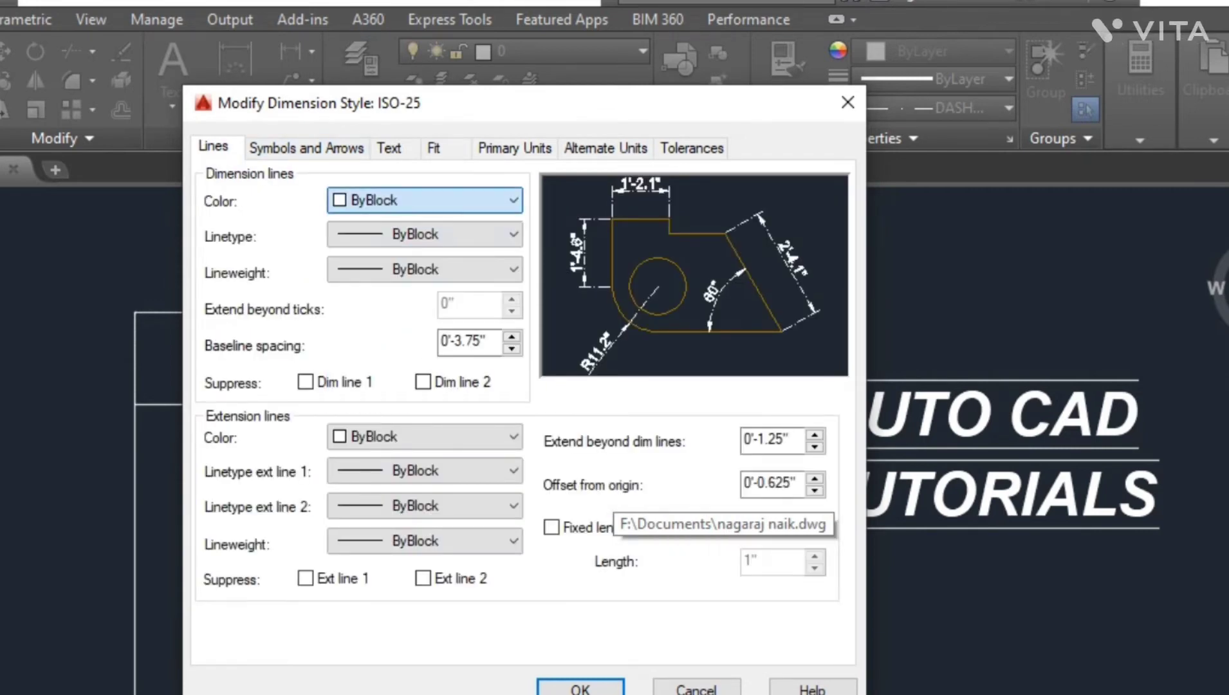
pyautogui.click(425, 234)
pyautogui.click(424, 234)
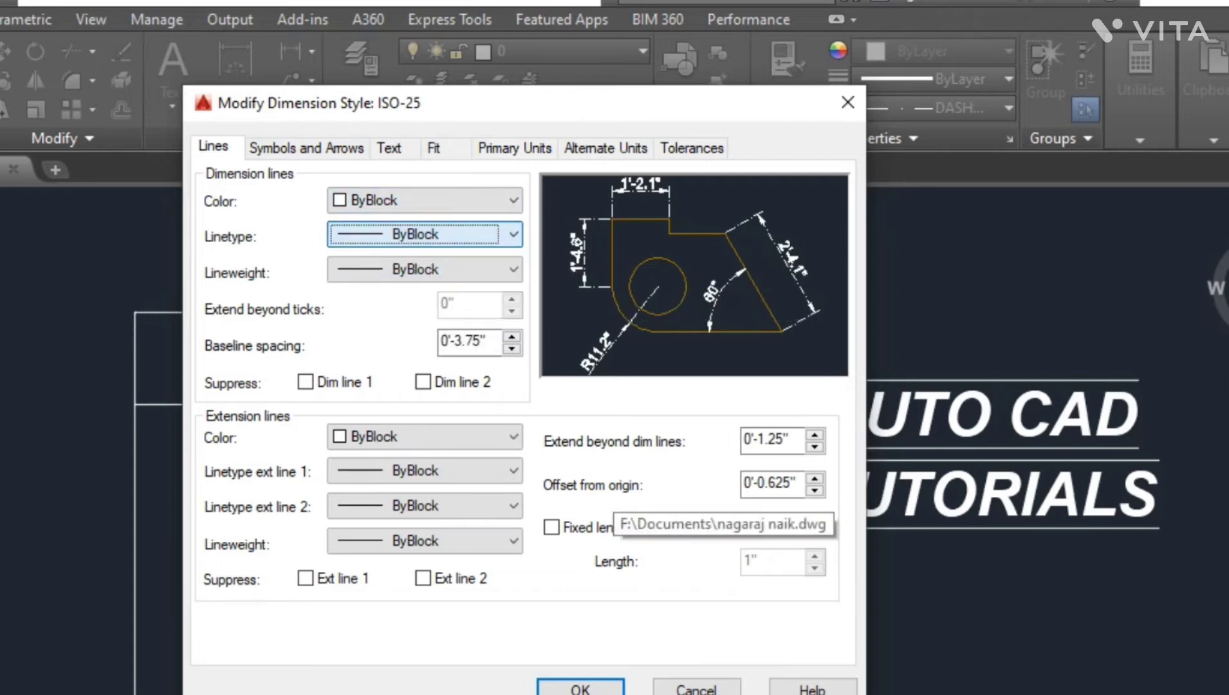
pyautogui.click(425, 234)
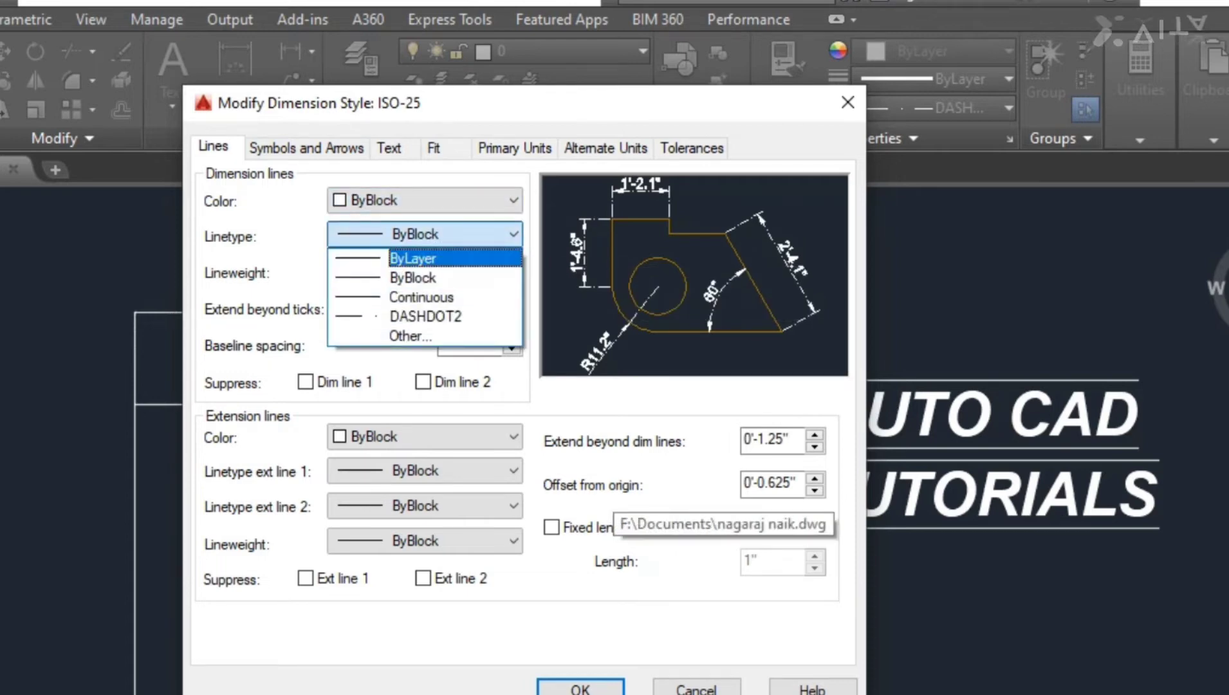
pyautogui.click(424, 277)
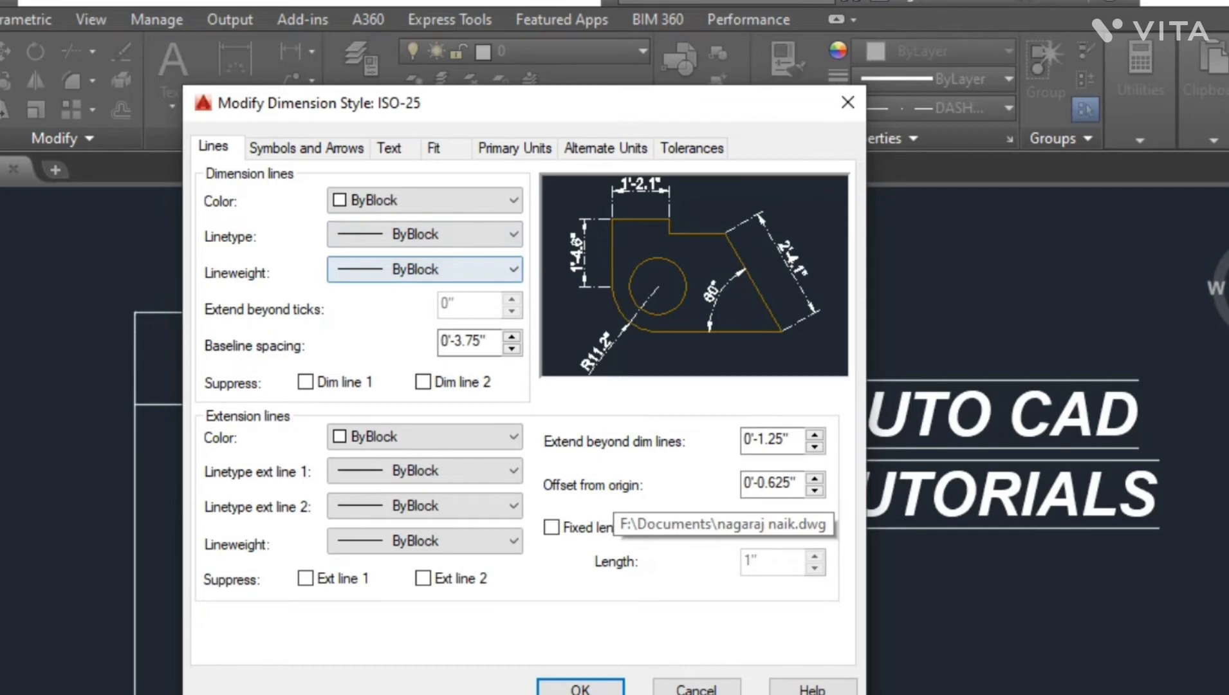
pyautogui.click(424, 269)
pyautogui.click(425, 269)
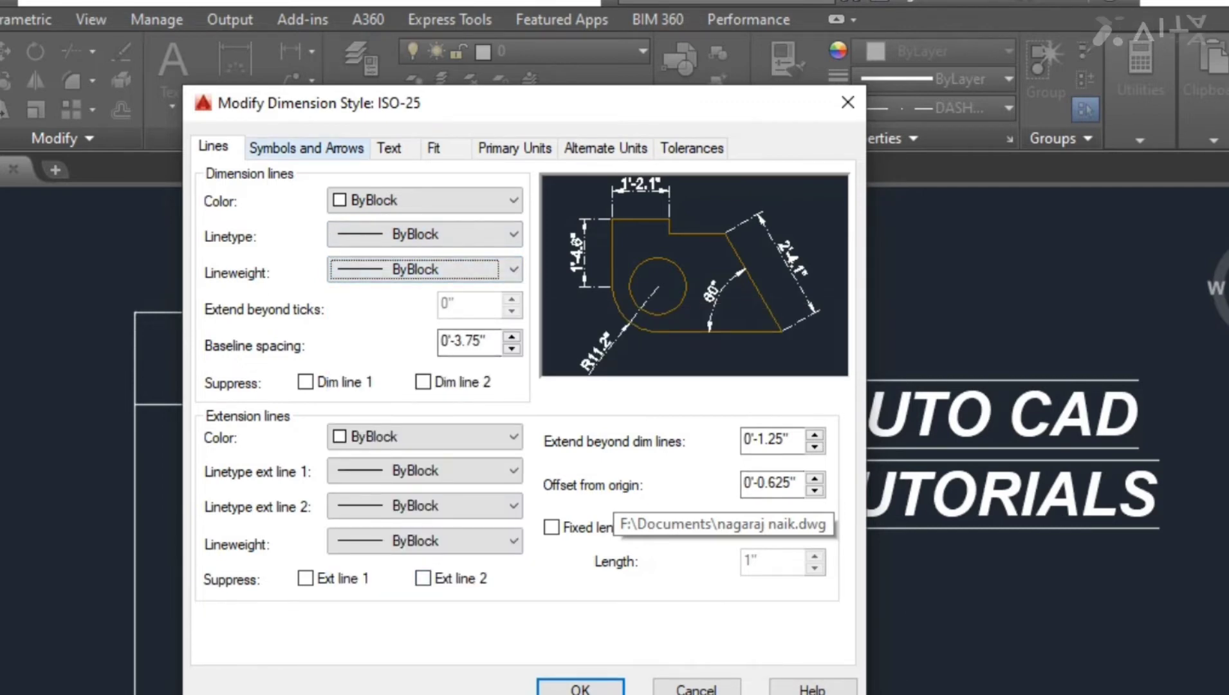
# - Set both arrowheads to Architectural tick and the arrow size to 3
pyautogui.click(307, 148)
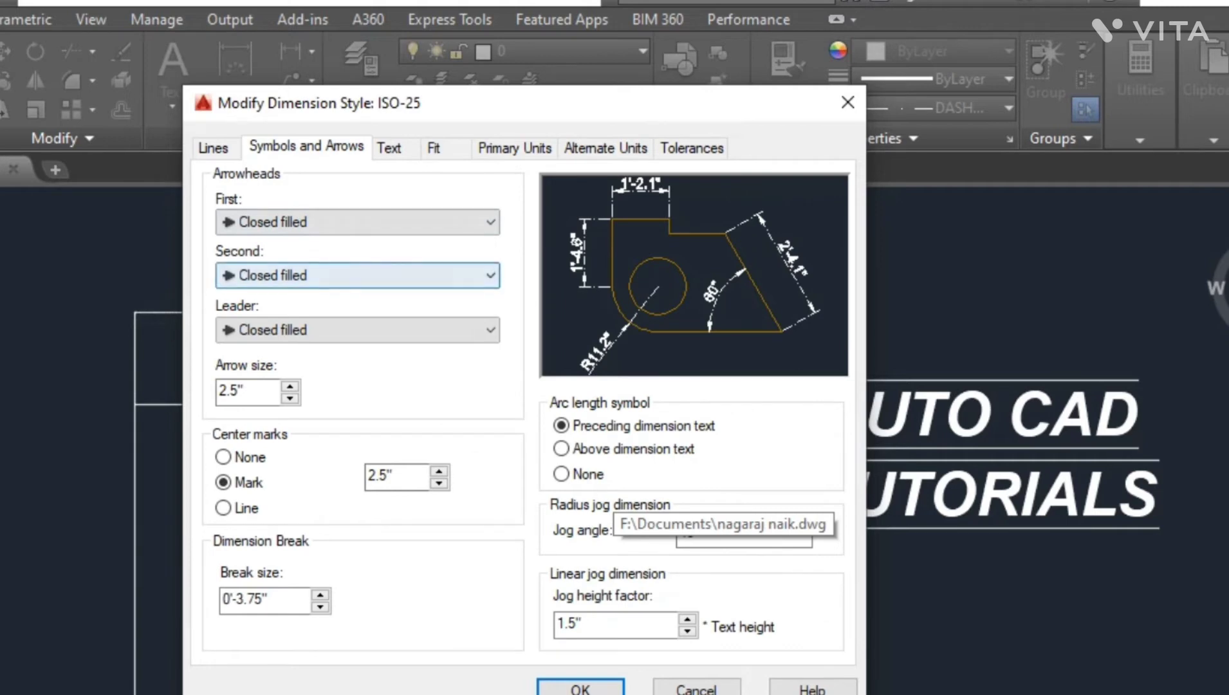
pyautogui.click(357, 222)
pyautogui.click(321, 323)
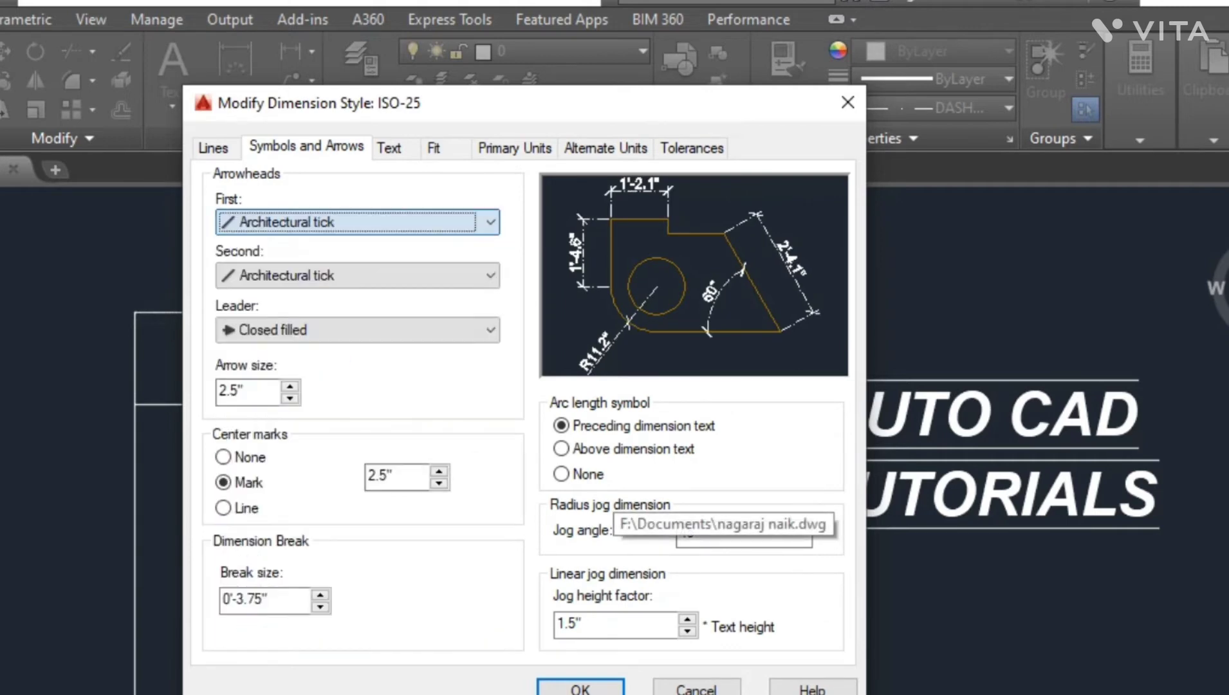
pyautogui.doubleClick(236, 391)
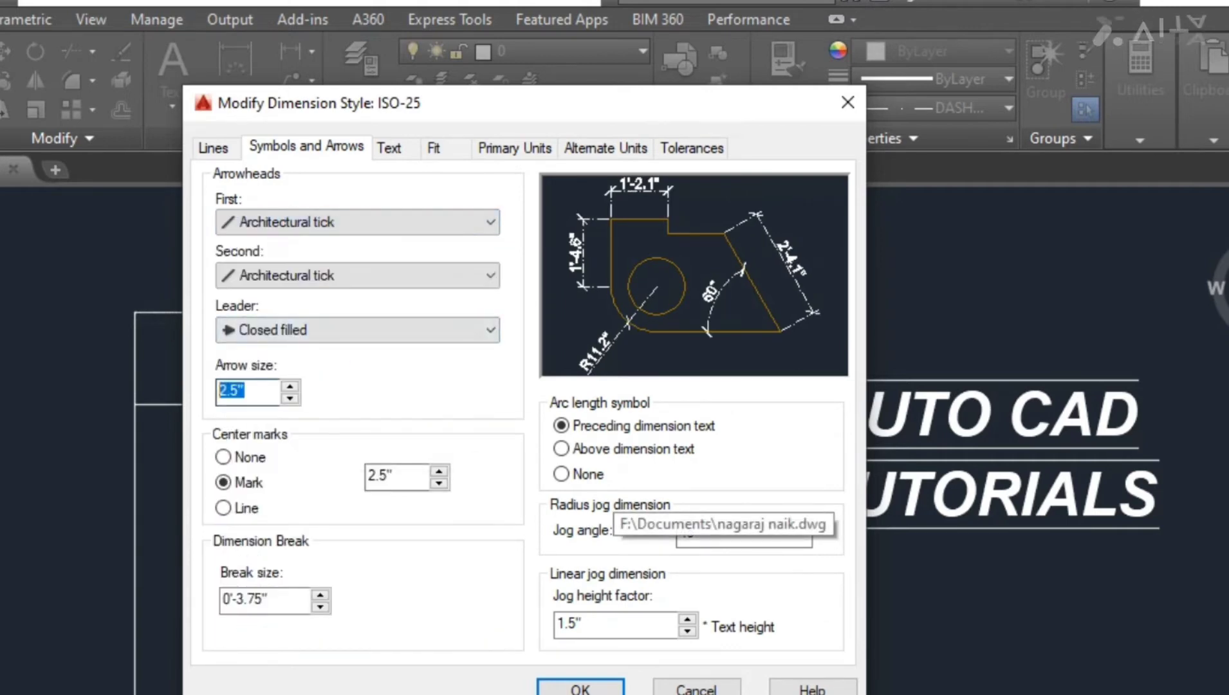
pyautogui.write('3')
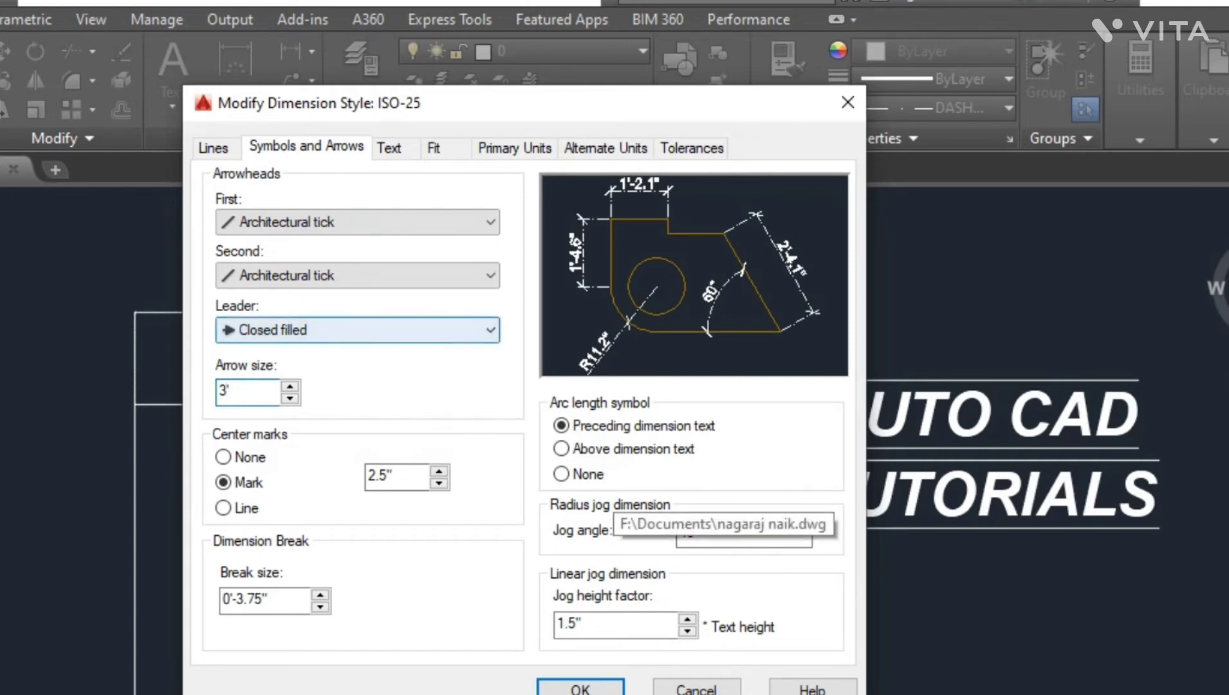
# - Set the dimension text height to 3
pyautogui.click(389, 148)
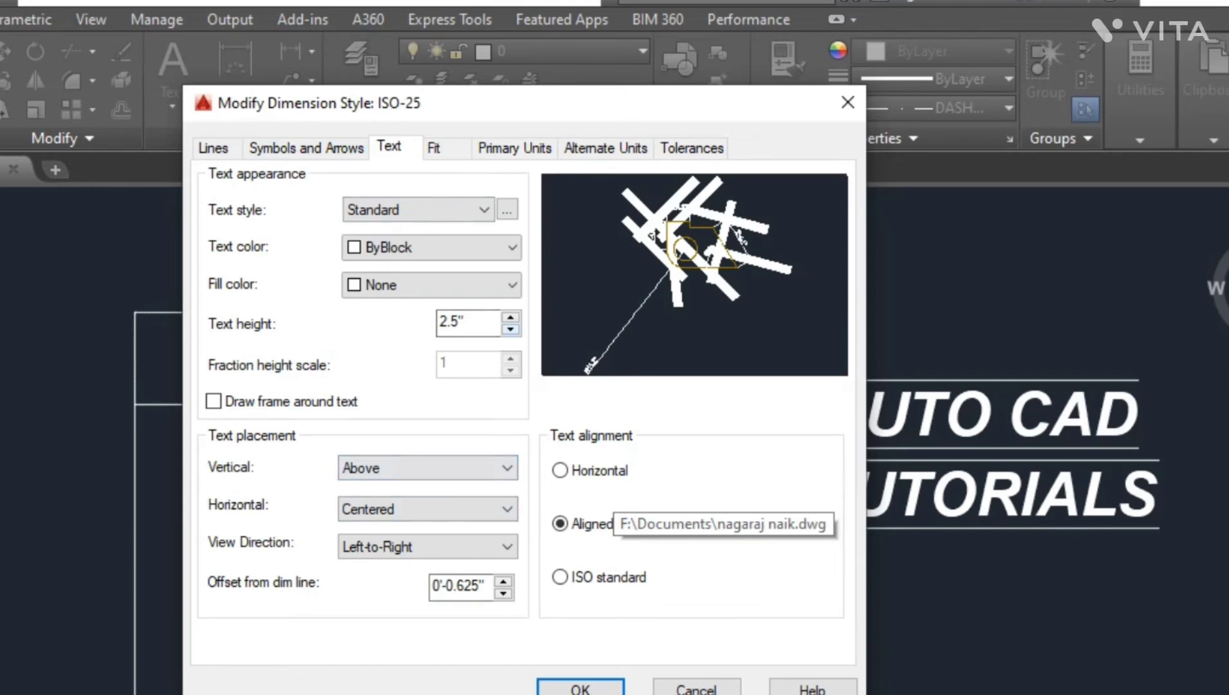
pyautogui.click(510, 318)
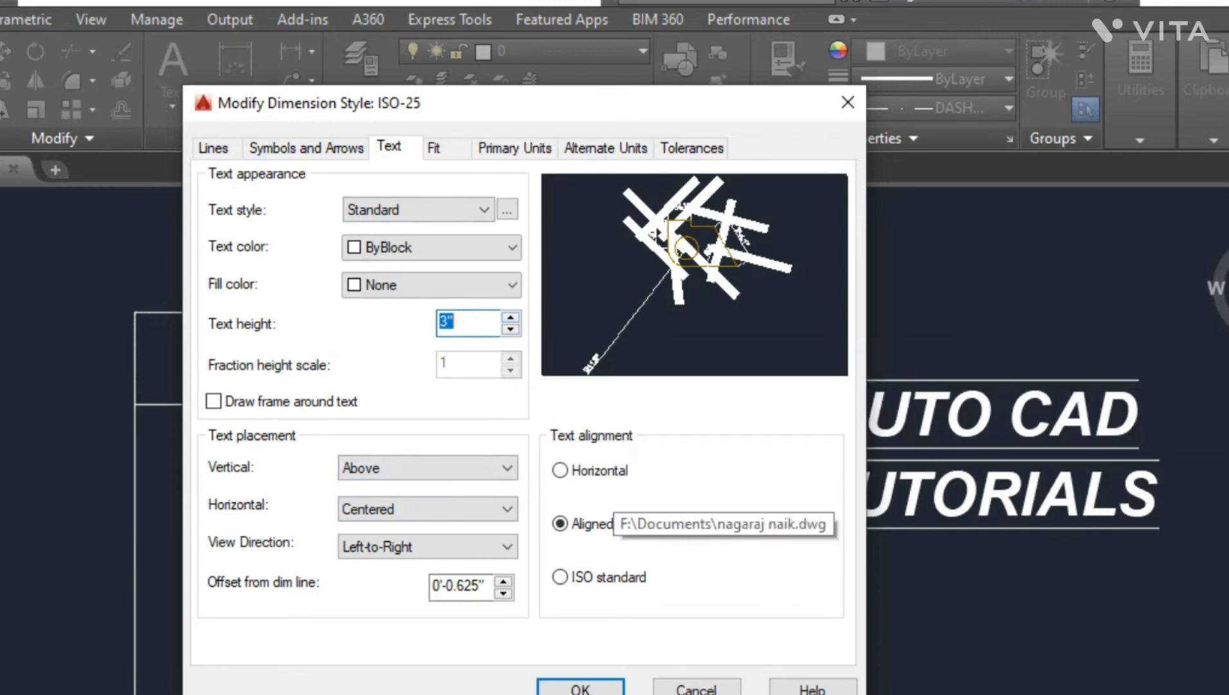
pyautogui.write('3')
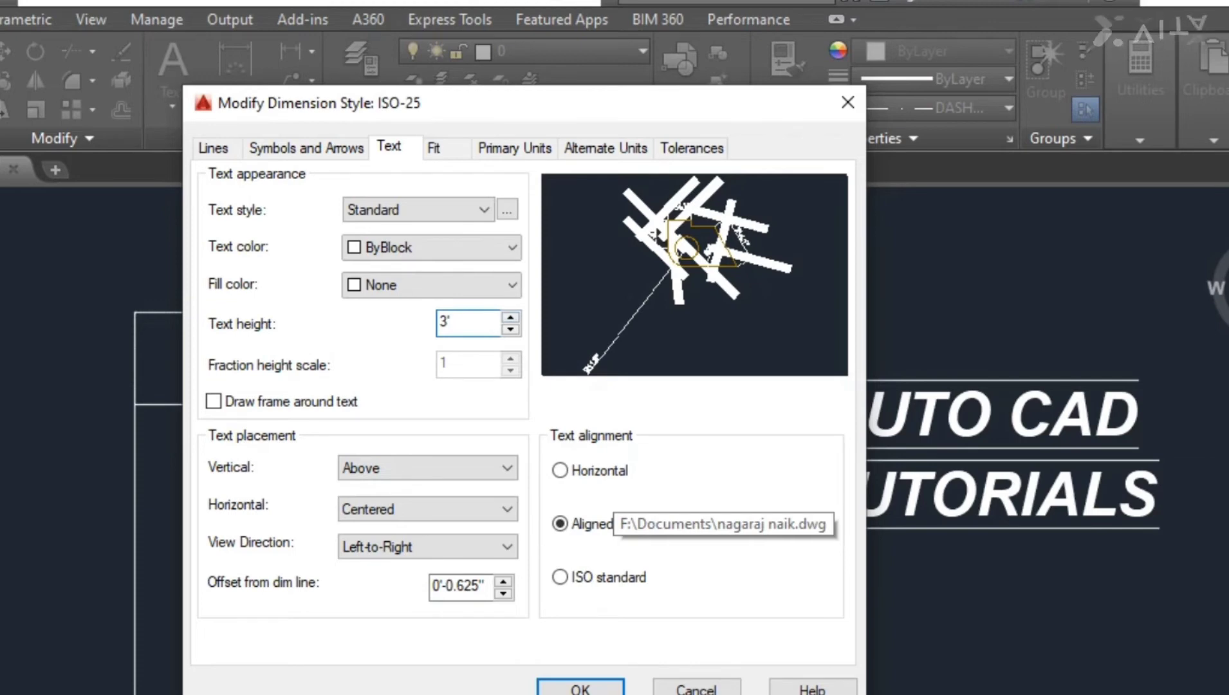
# - Set the primary unit format to Engineering and make the modified ISO-25 the current dimension style
pyautogui.click(515, 147)
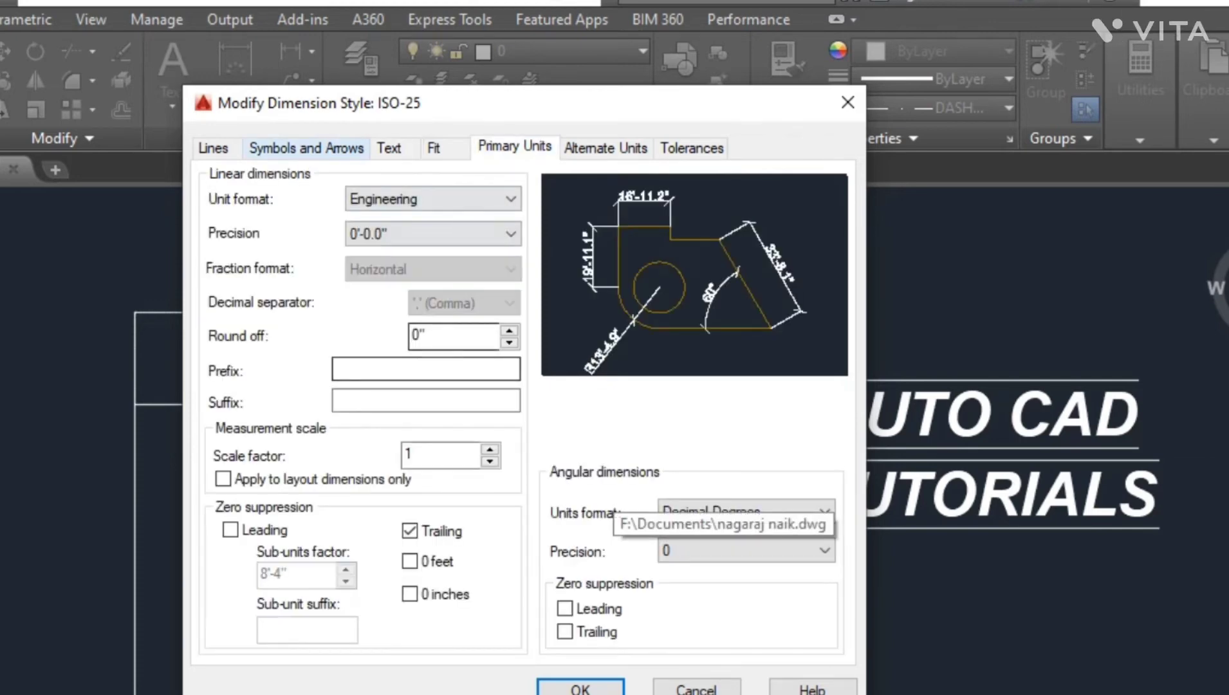
pyautogui.click(434, 199)
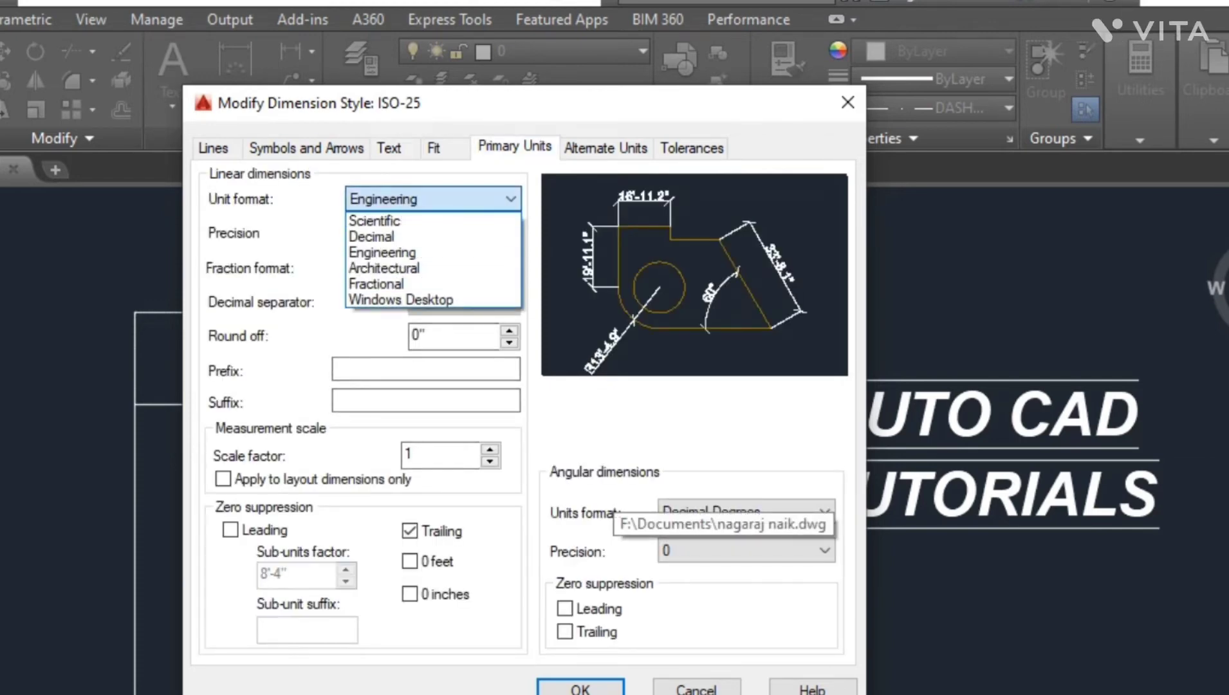
pyautogui.click(411, 252)
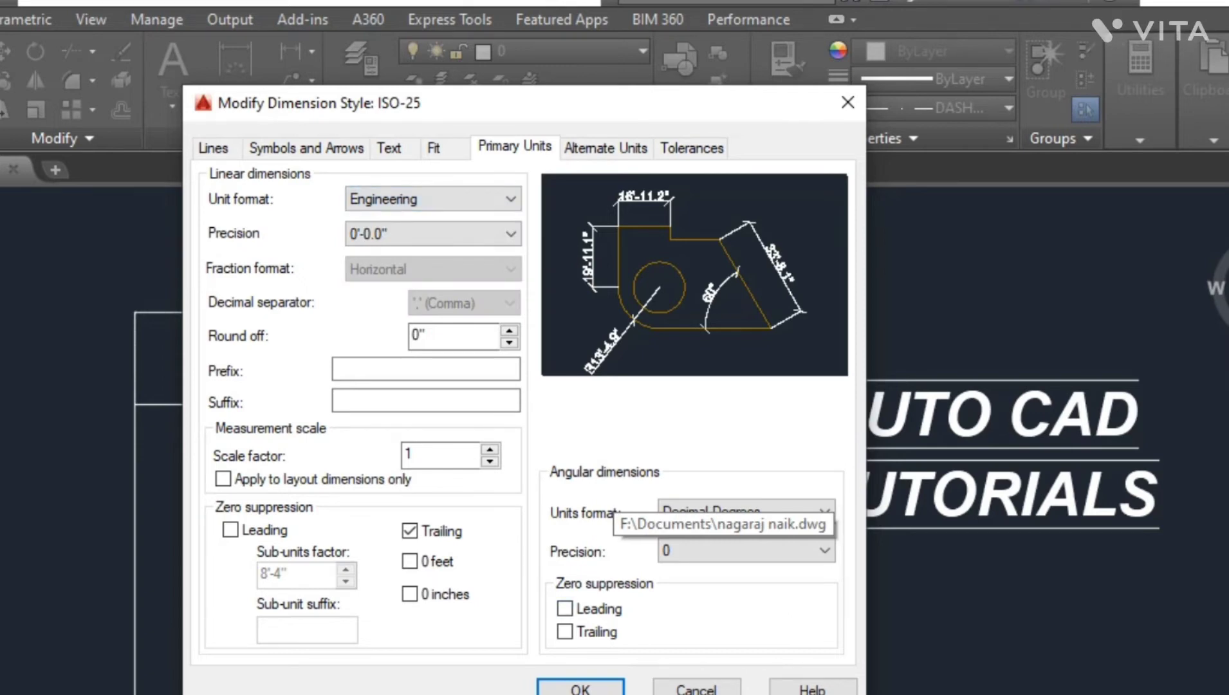
pyautogui.press('Return')
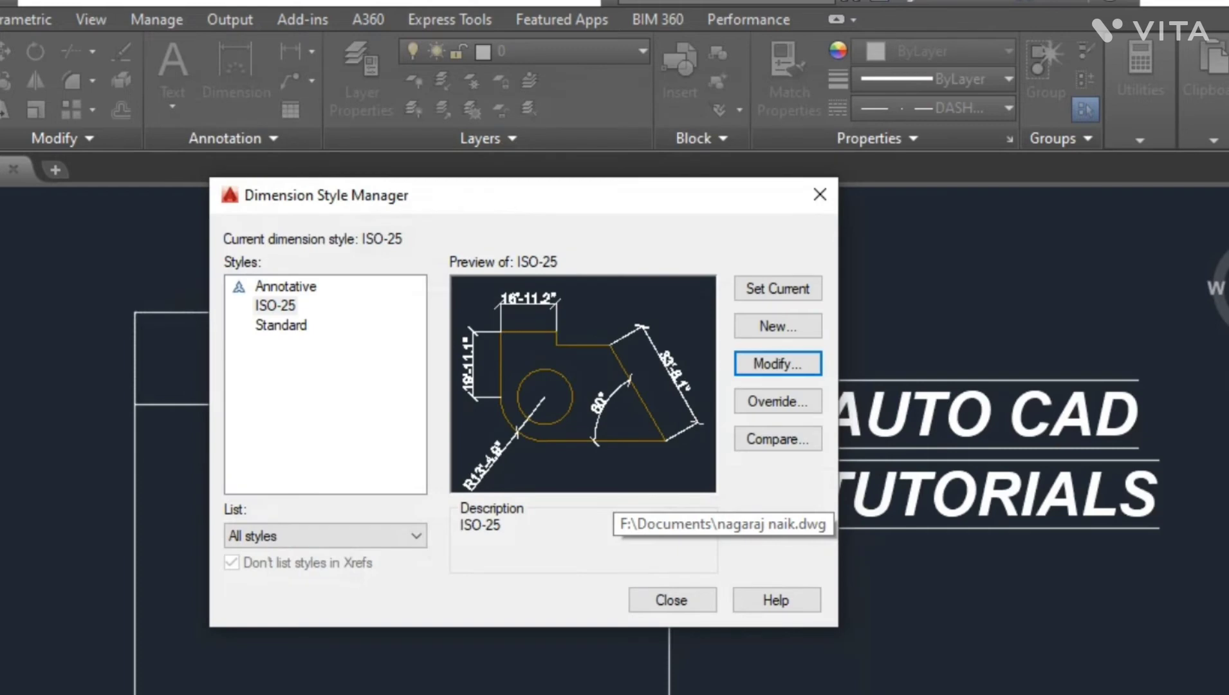
pyautogui.click(778, 288)
pyautogui.click(672, 600)
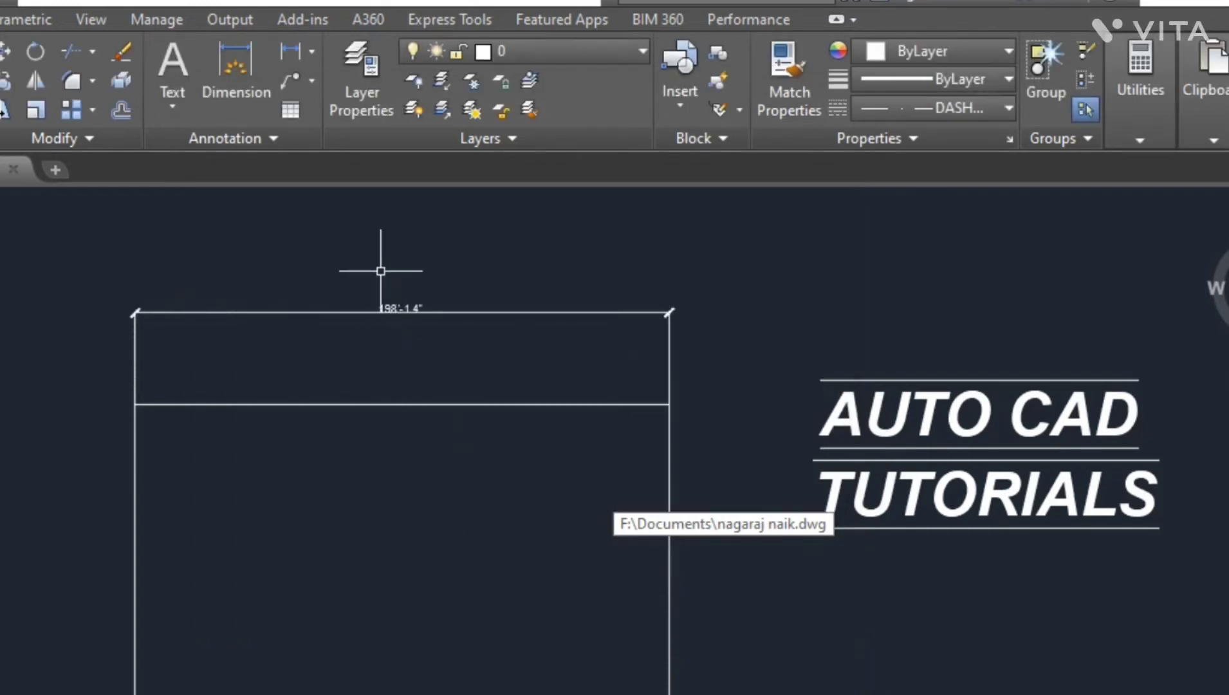
# - Move the top horizontal dimension line down closer to the wall outline
pyautogui.scroll(2, 380, 271)
pyautogui.click(384, 338)
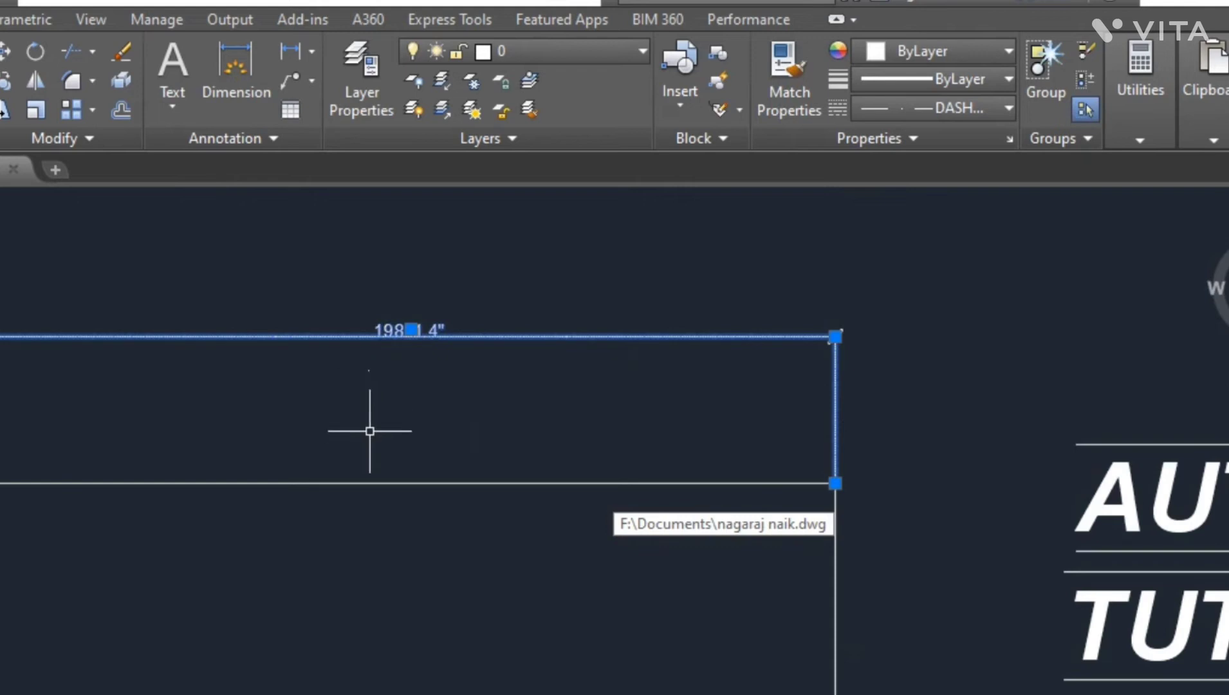
pyautogui.click(411, 347)
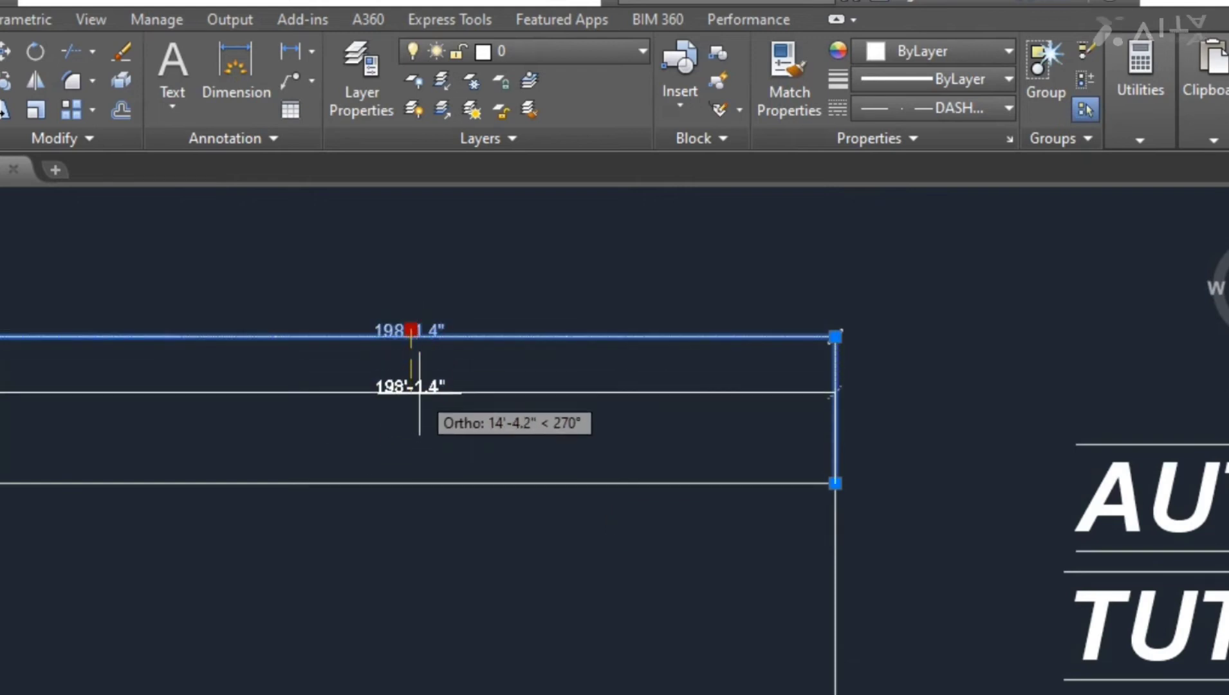
pyautogui.click(411, 418)
pyautogui.press('Escape')
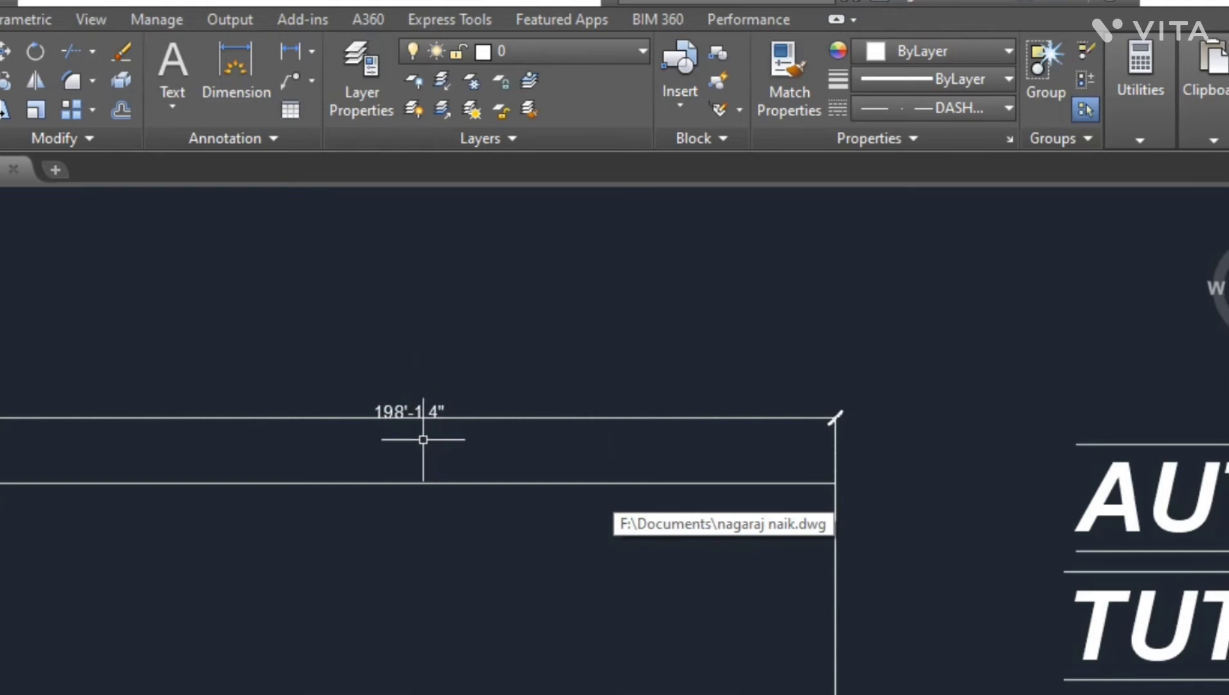
# - Reopen the ISO-25 dimension style for modification and set the arrow size to 4'
pyautogui.write('DIM')
pyautogui.press('Down')
pyautogui.press('Down')
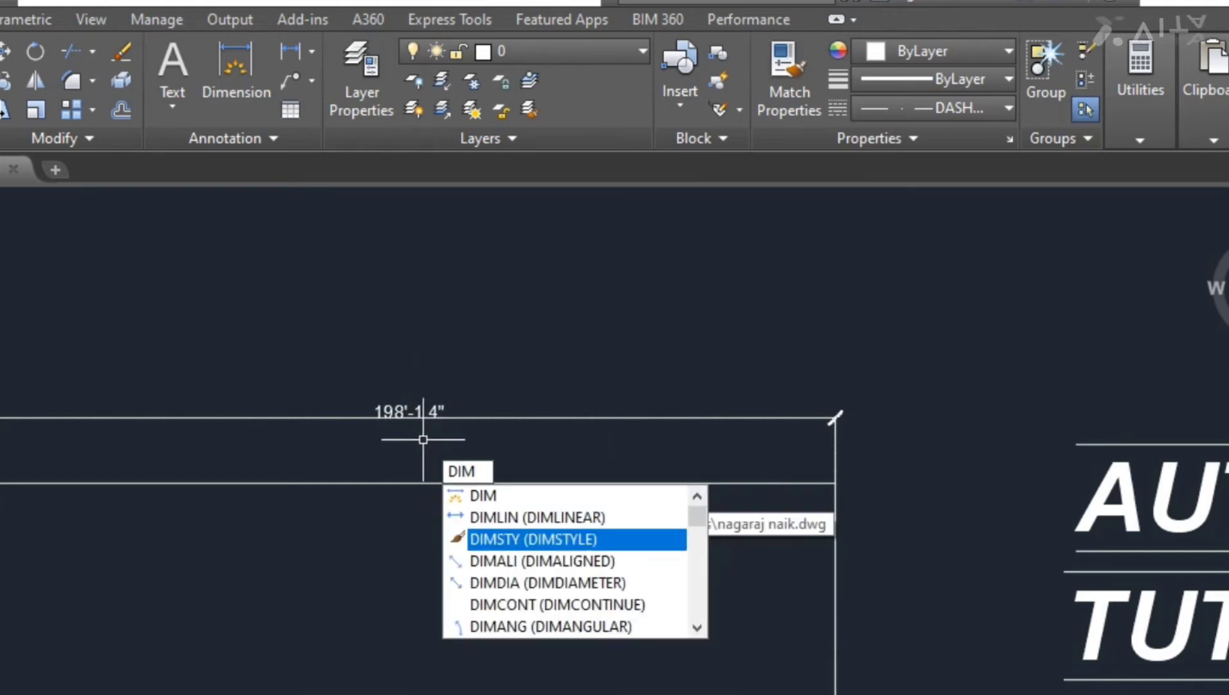
pyautogui.press('Return')
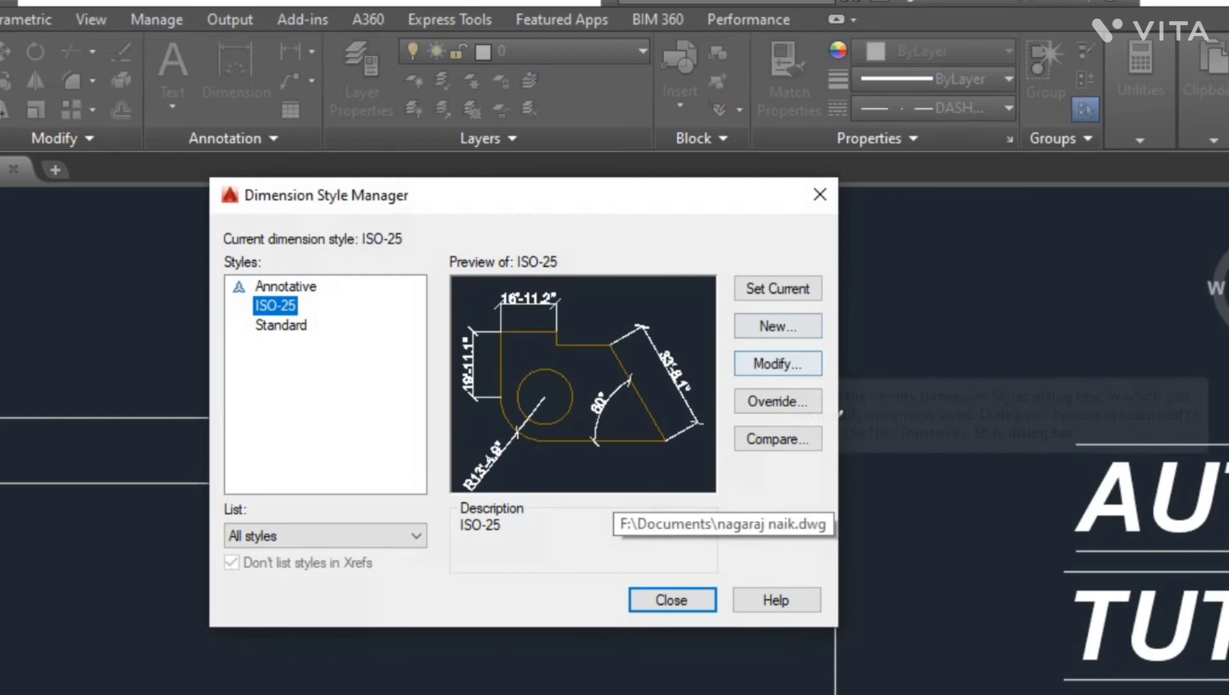
pyautogui.click(777, 363)
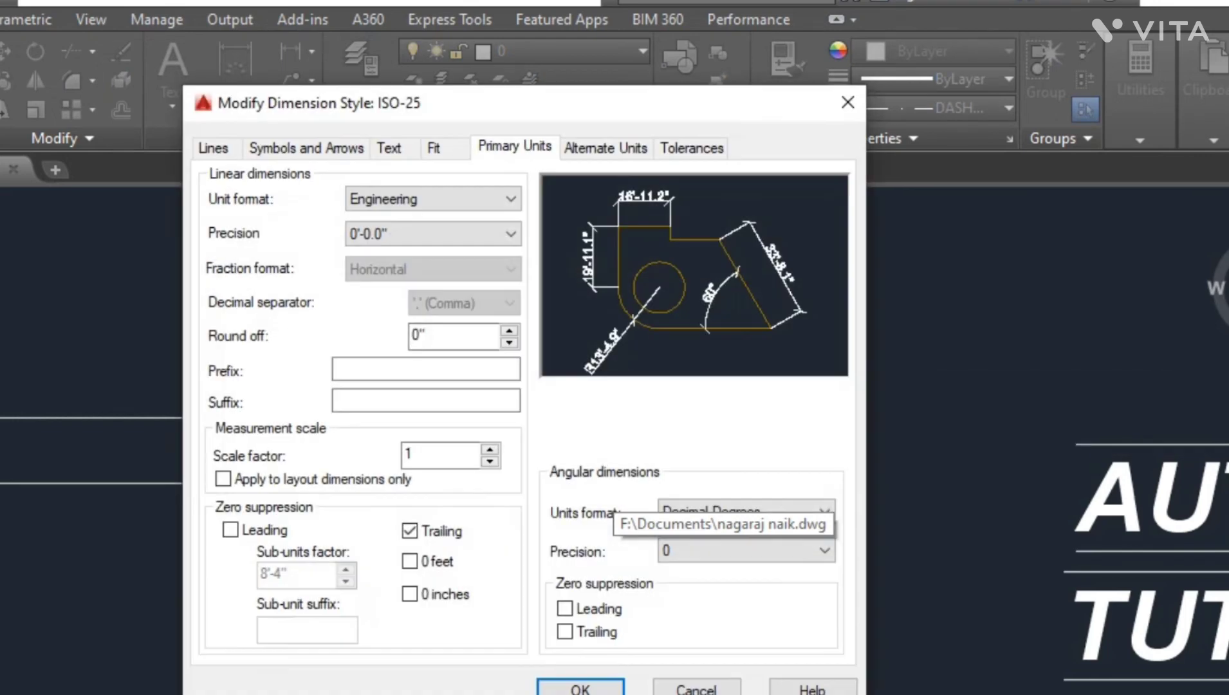
pyautogui.click(214, 148)
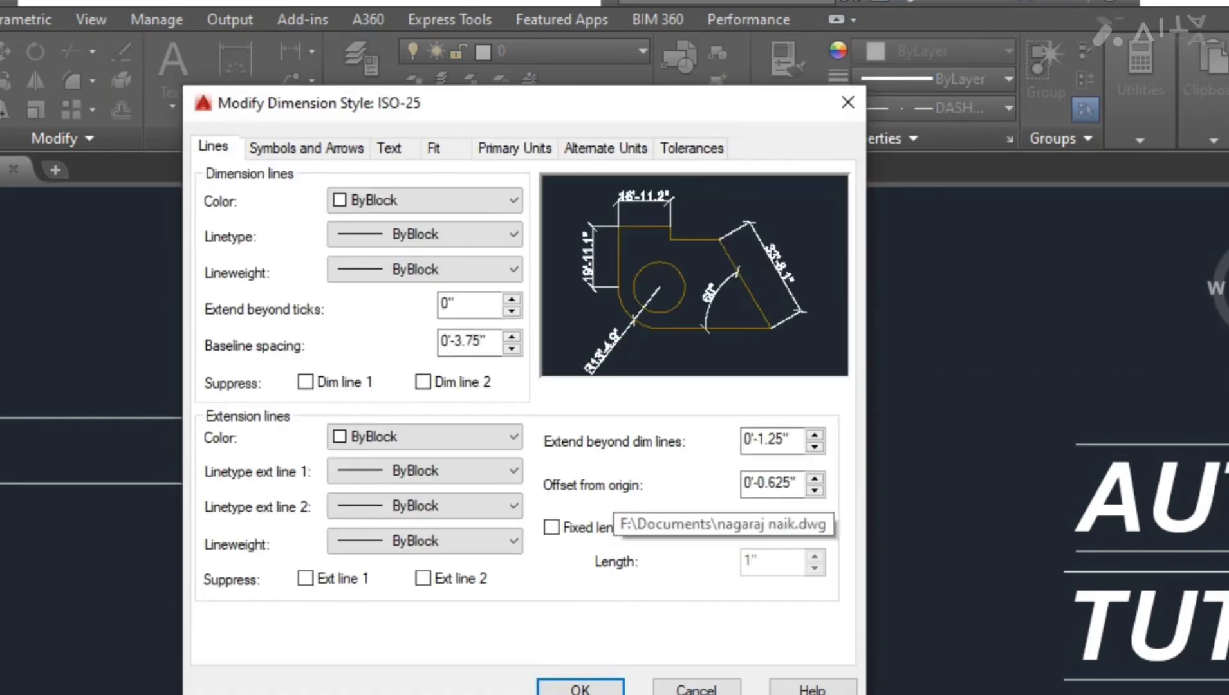
pyautogui.click(306, 148)
pyautogui.click(357, 221)
pyautogui.click(357, 222)
pyautogui.click(290, 387)
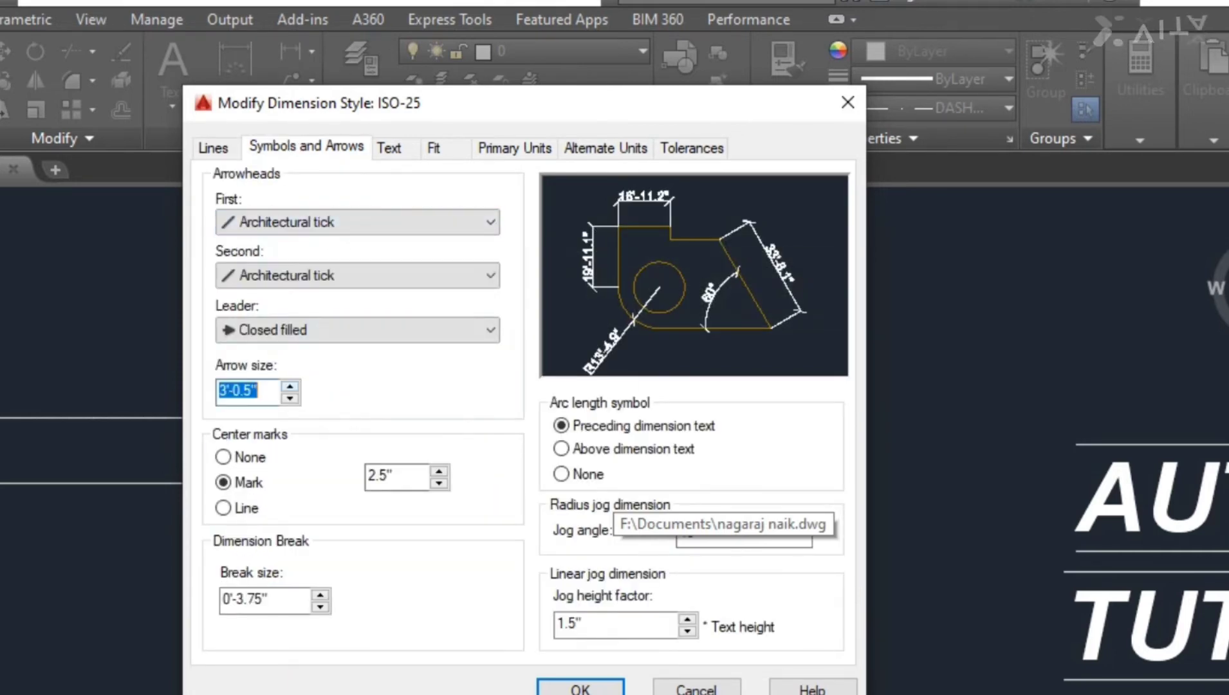
pyautogui.write('4')
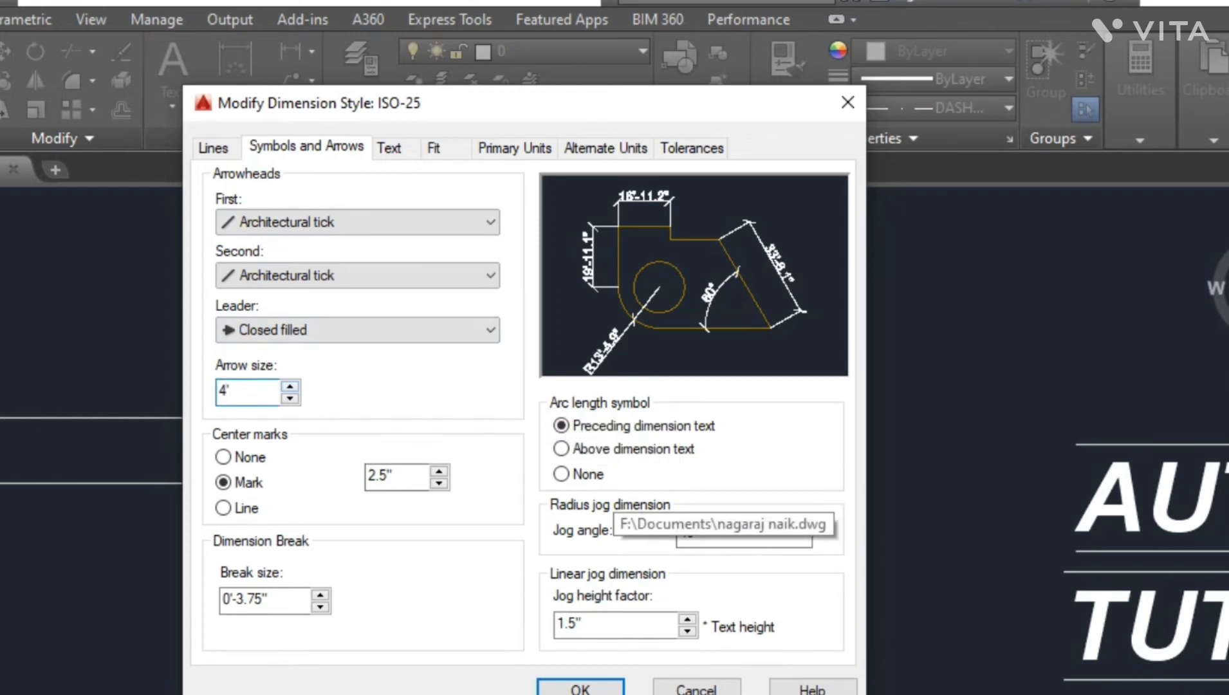
# - Set the dimension text height to 4', review the remaining style tabs, and apply the changes
pyautogui.click(389, 147)
pyautogui.doubleClick(450, 322)
pyautogui.write("4'")
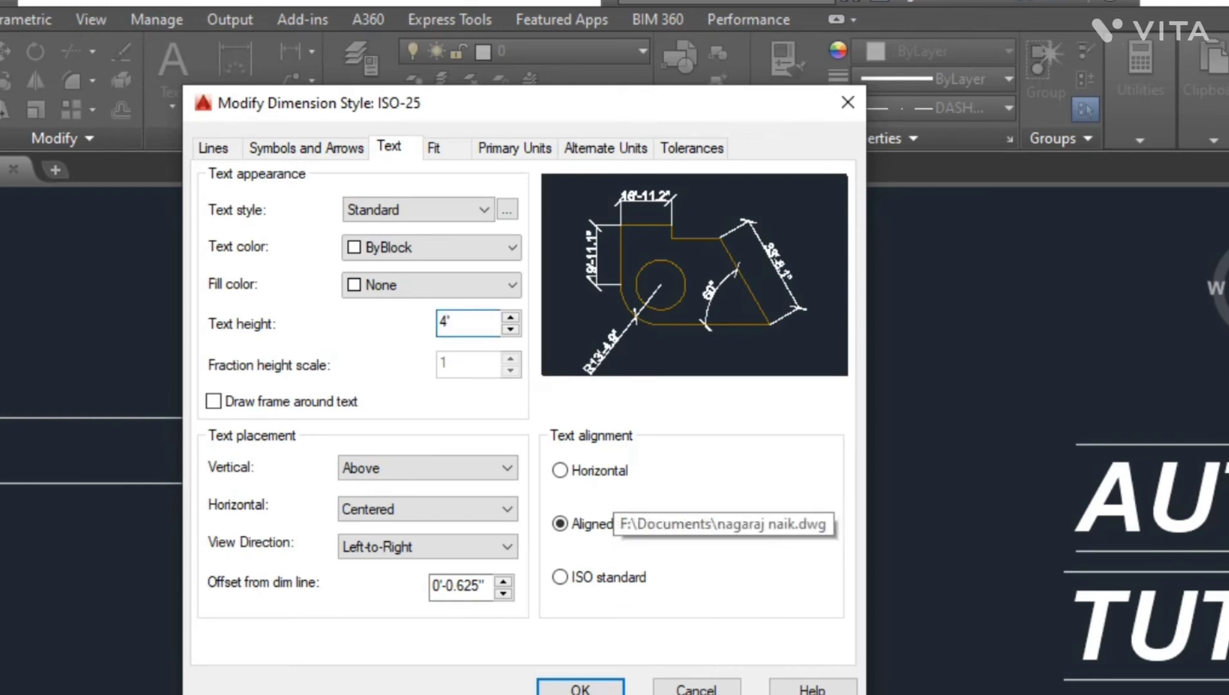
pyautogui.click(514, 148)
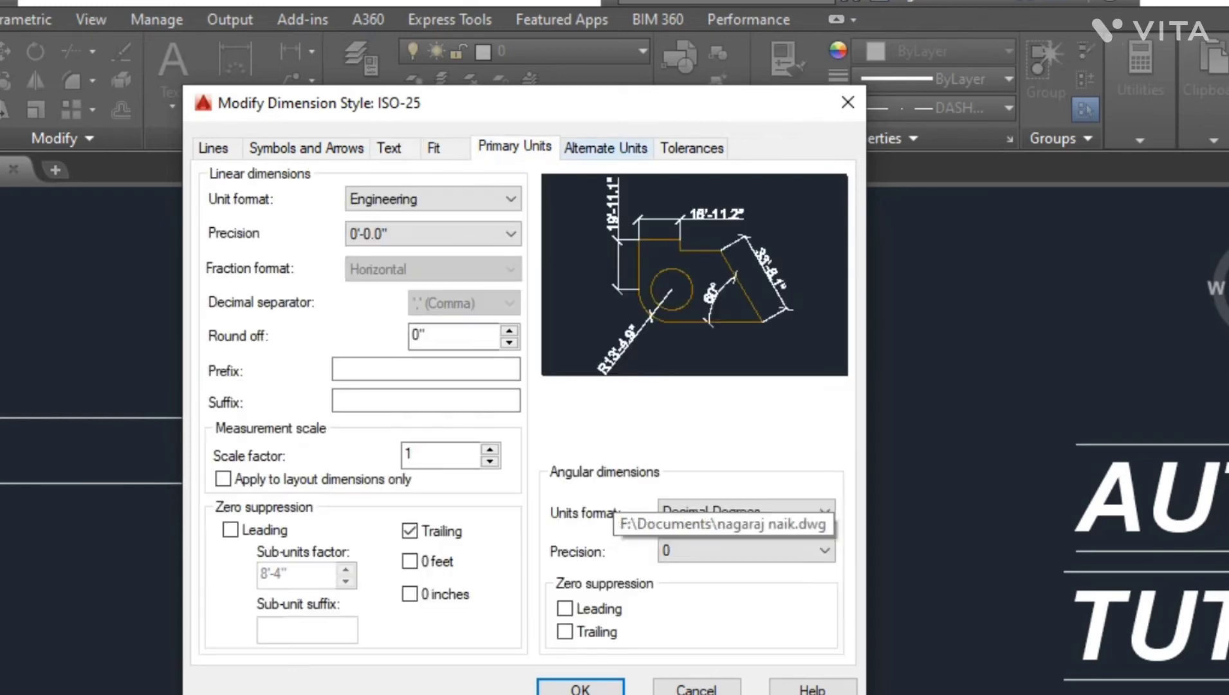
pyautogui.click(605, 147)
pyautogui.click(691, 147)
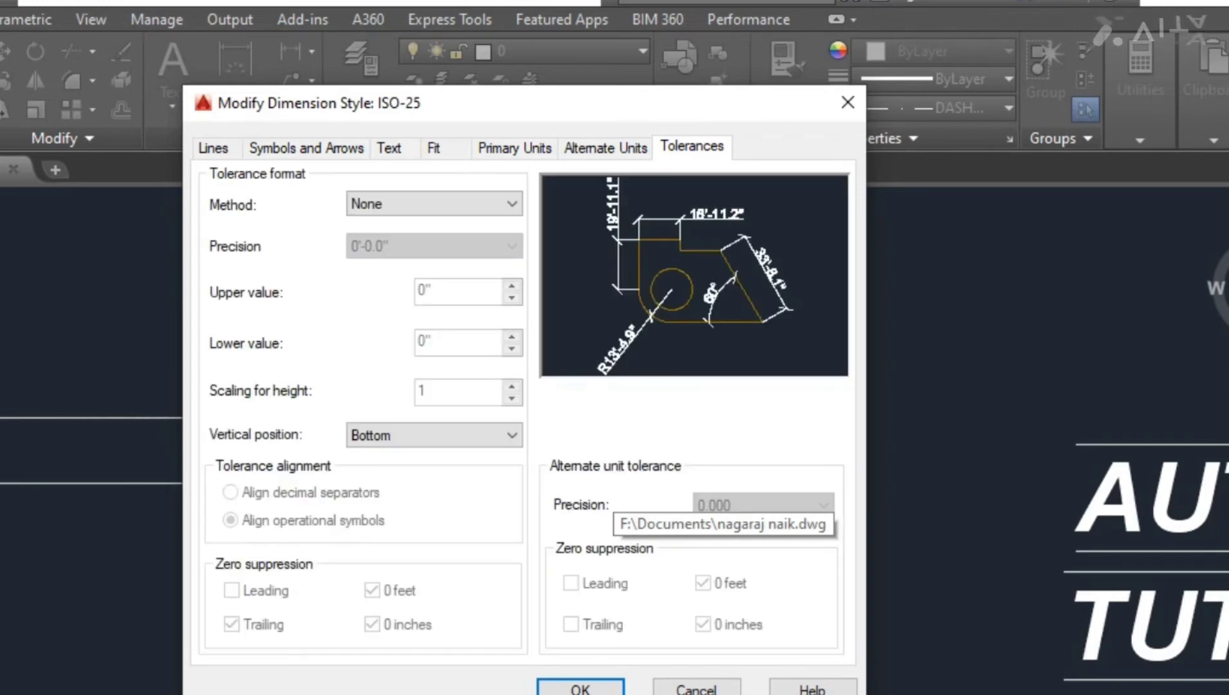
pyautogui.click(580, 688)
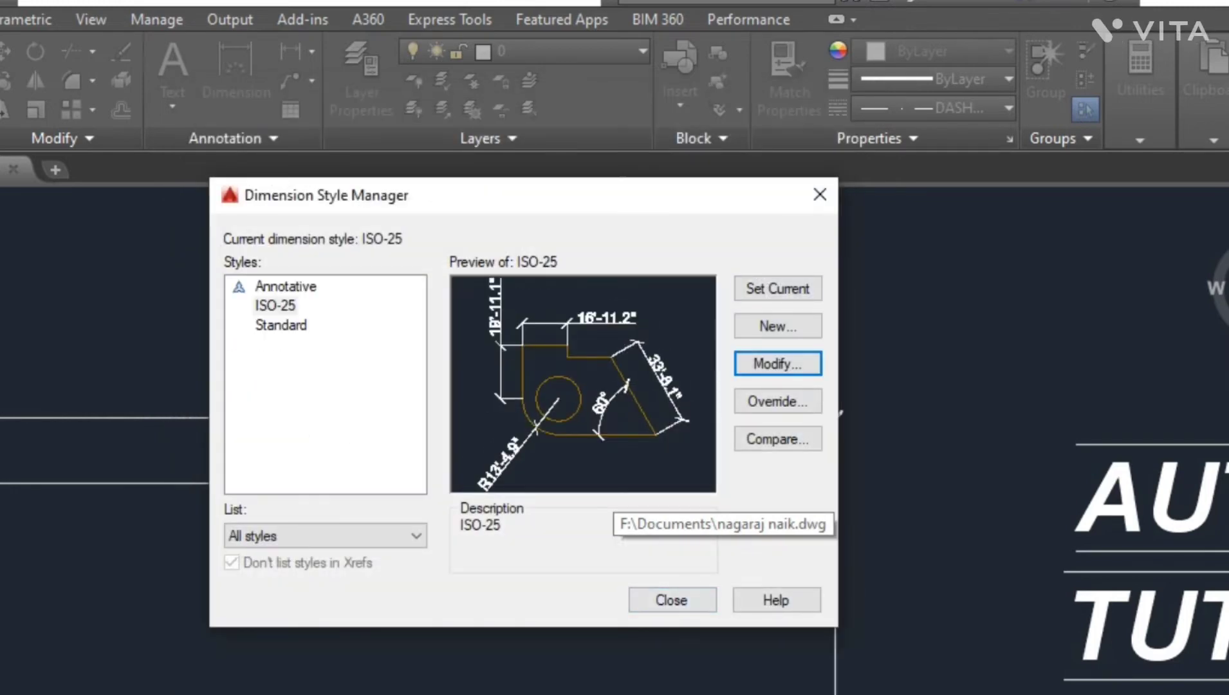
pyautogui.click(671, 600)
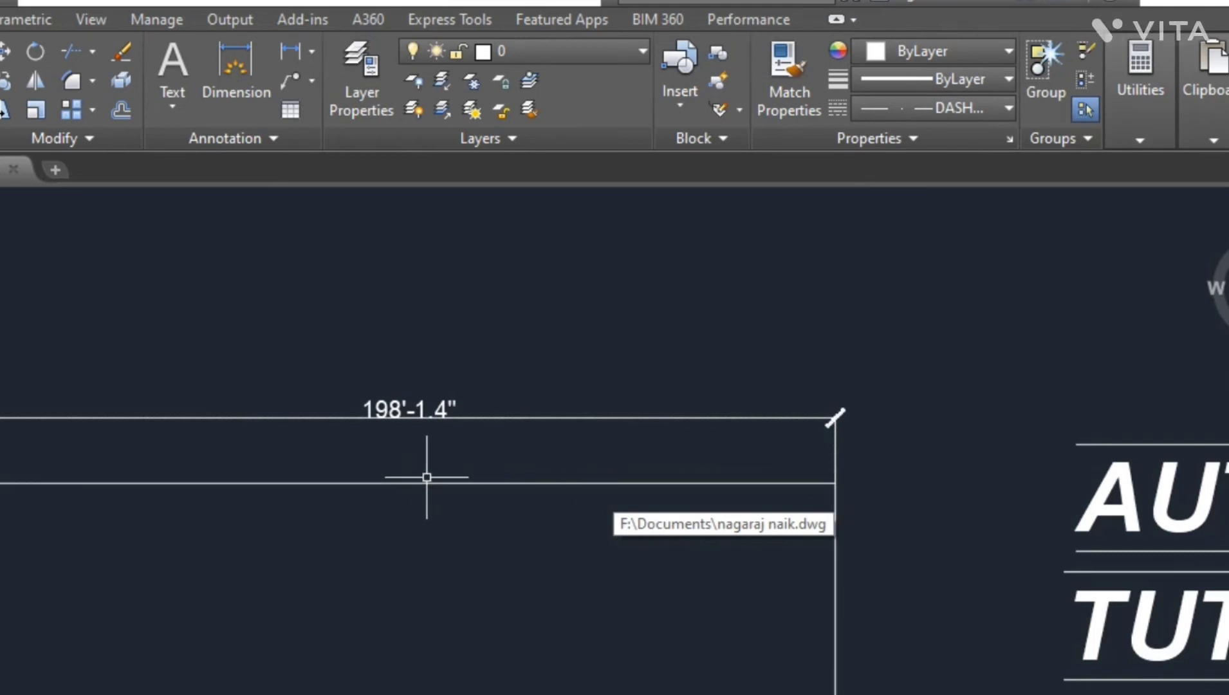
# - Add a linear dimension along the right vertical side of the wall outline
pyautogui.scroll(-4, 192, 353)
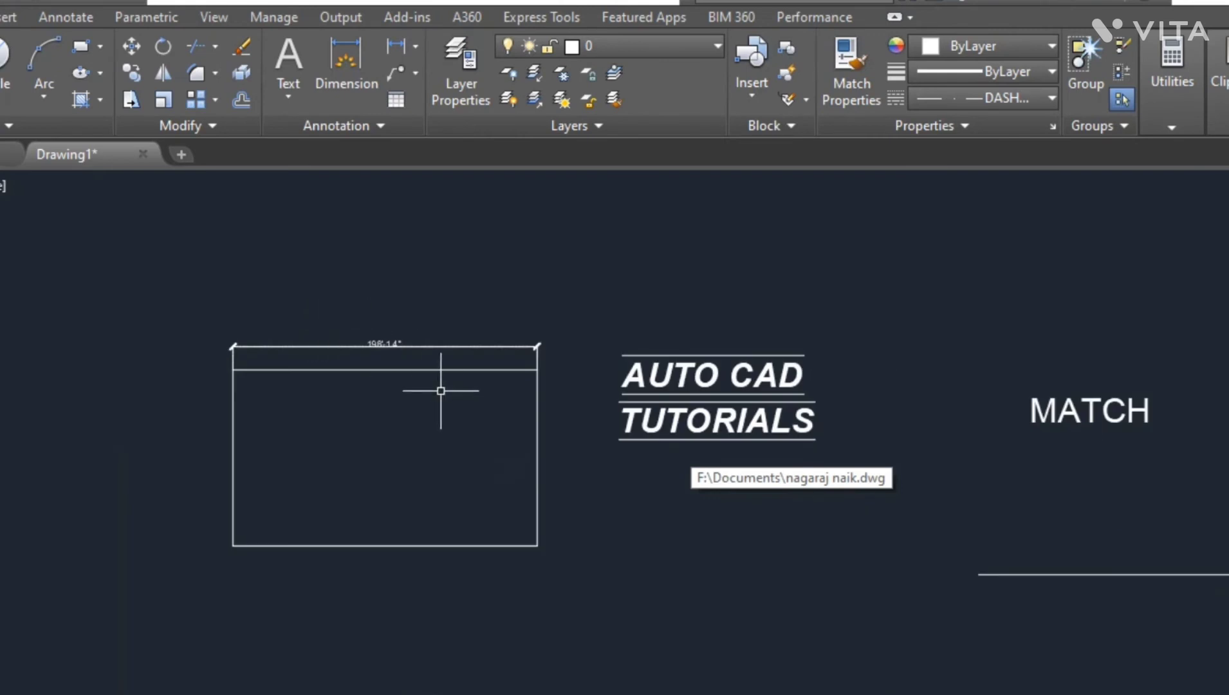
pyautogui.scroll(3, 485, 402)
pyautogui.click(395, 46)
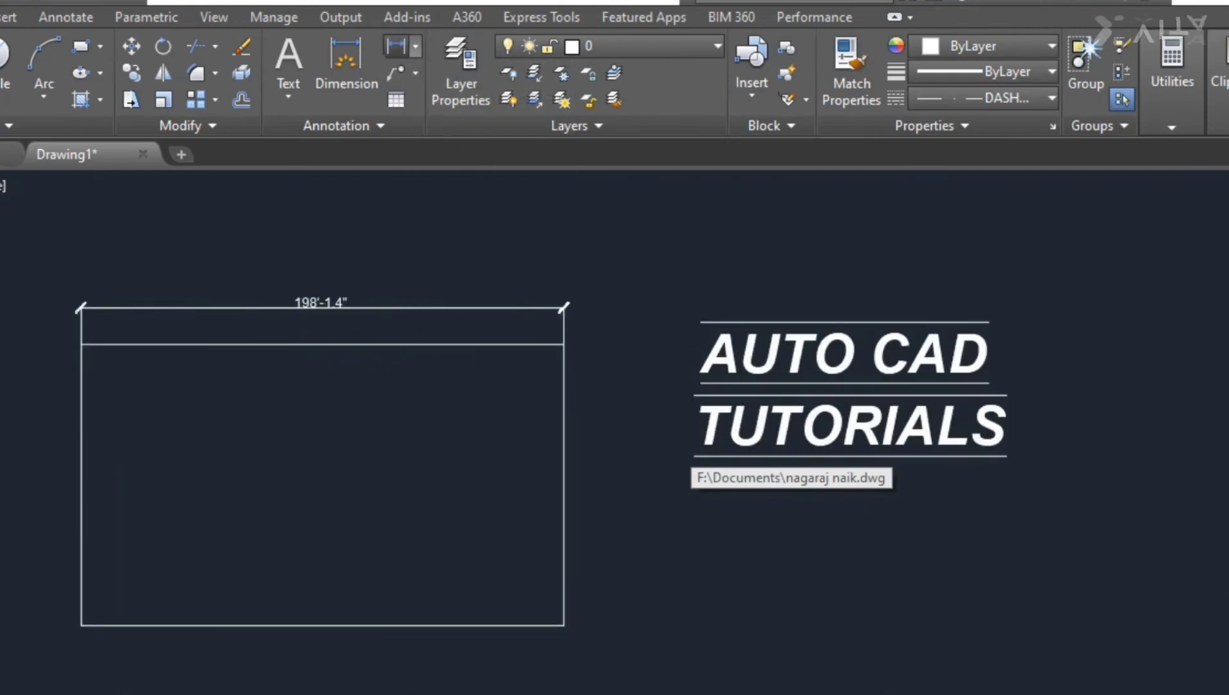
pyautogui.click(564, 346)
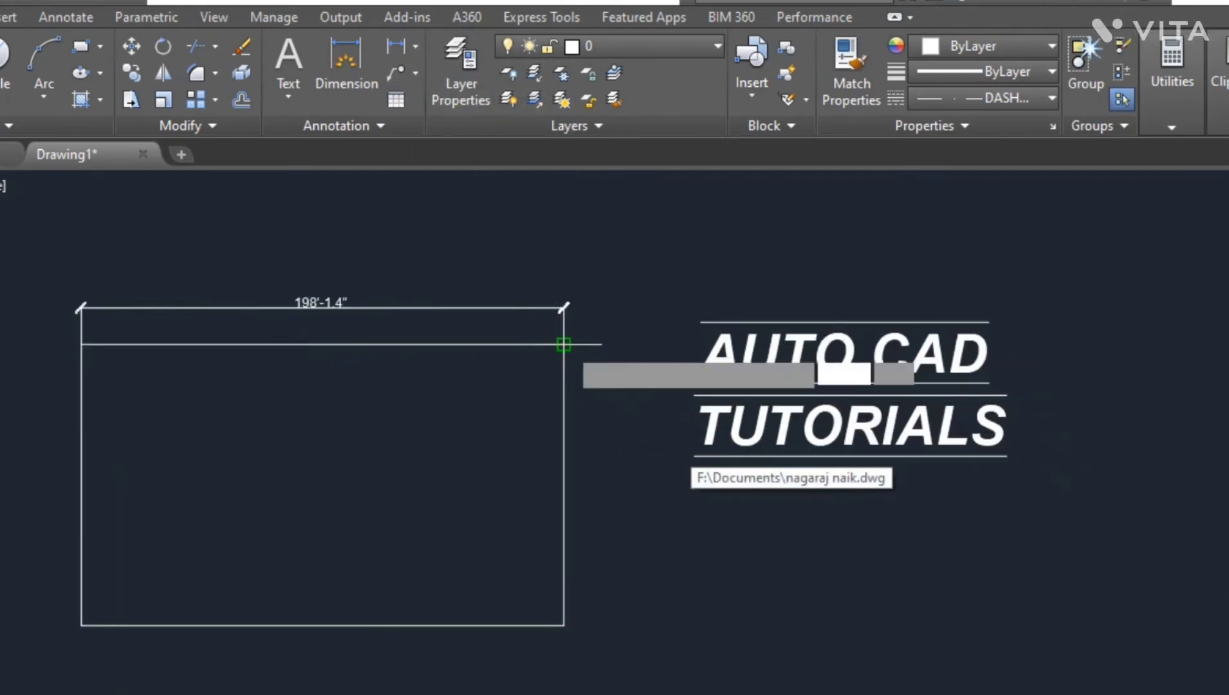
pyautogui.click(564, 626)
pyautogui.click(563, 626)
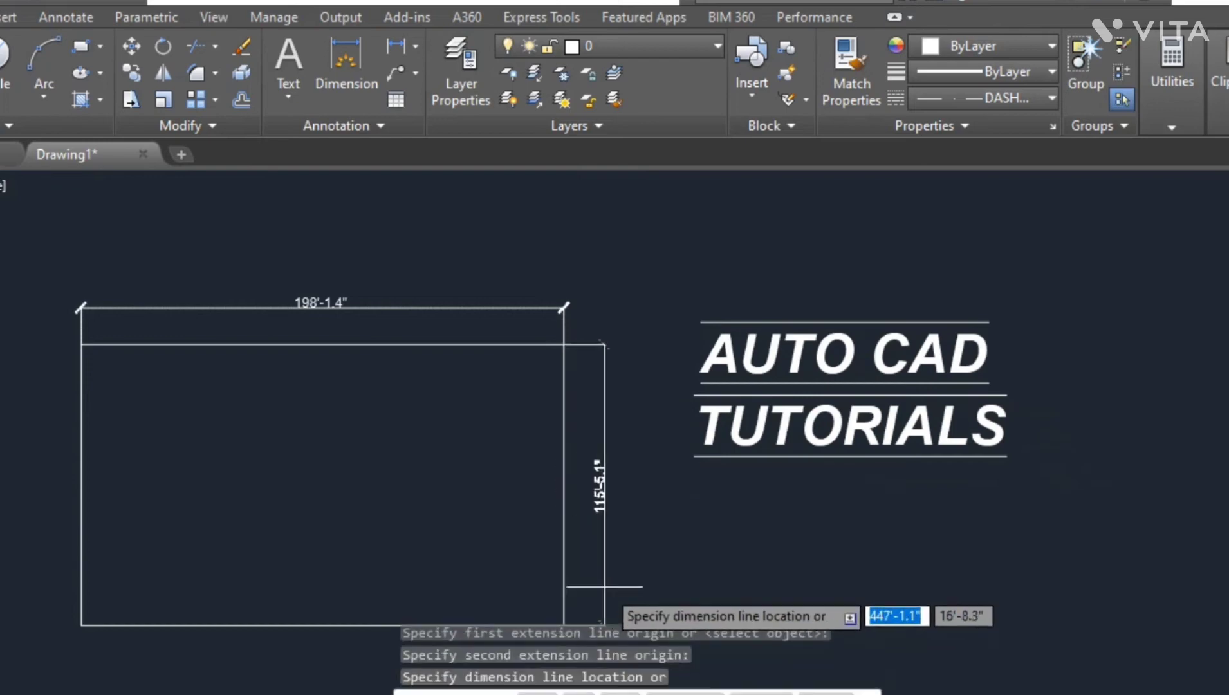
pyautogui.click(594, 556)
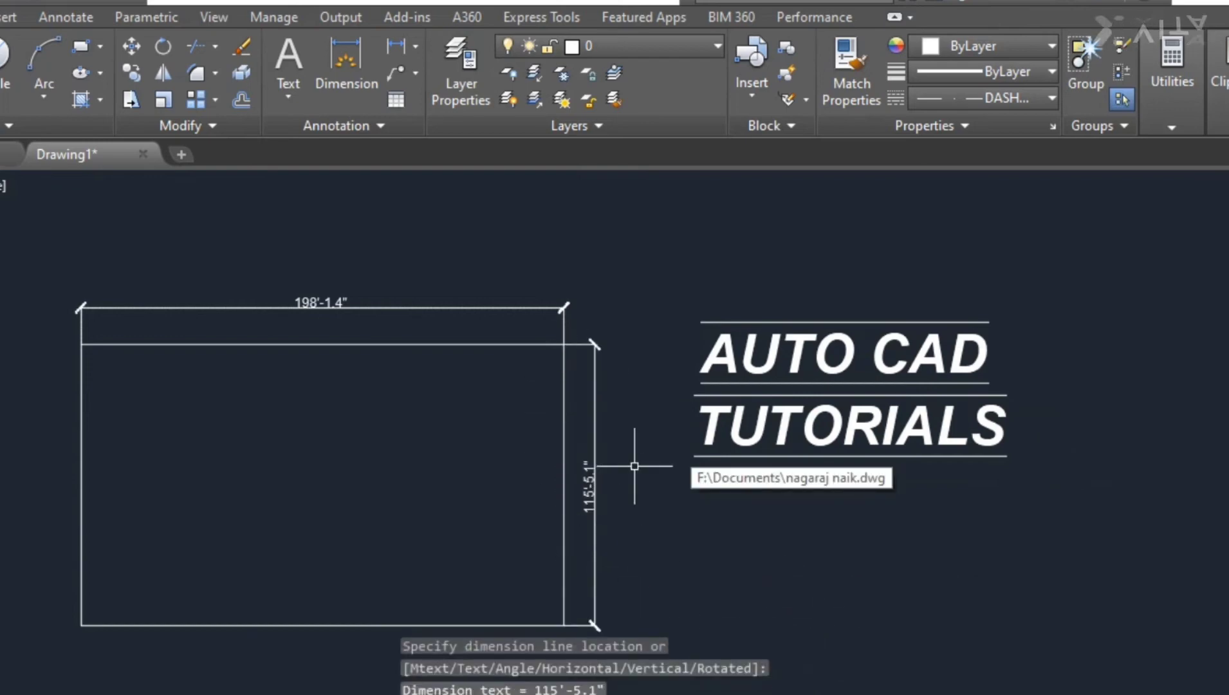
# - Change the linetype of the vertical and horizontal dimensions, and the current linetype, to ByLayer
pyautogui.scroll(5, 603, 427)
pyautogui.scroll(-3, 482, 366)
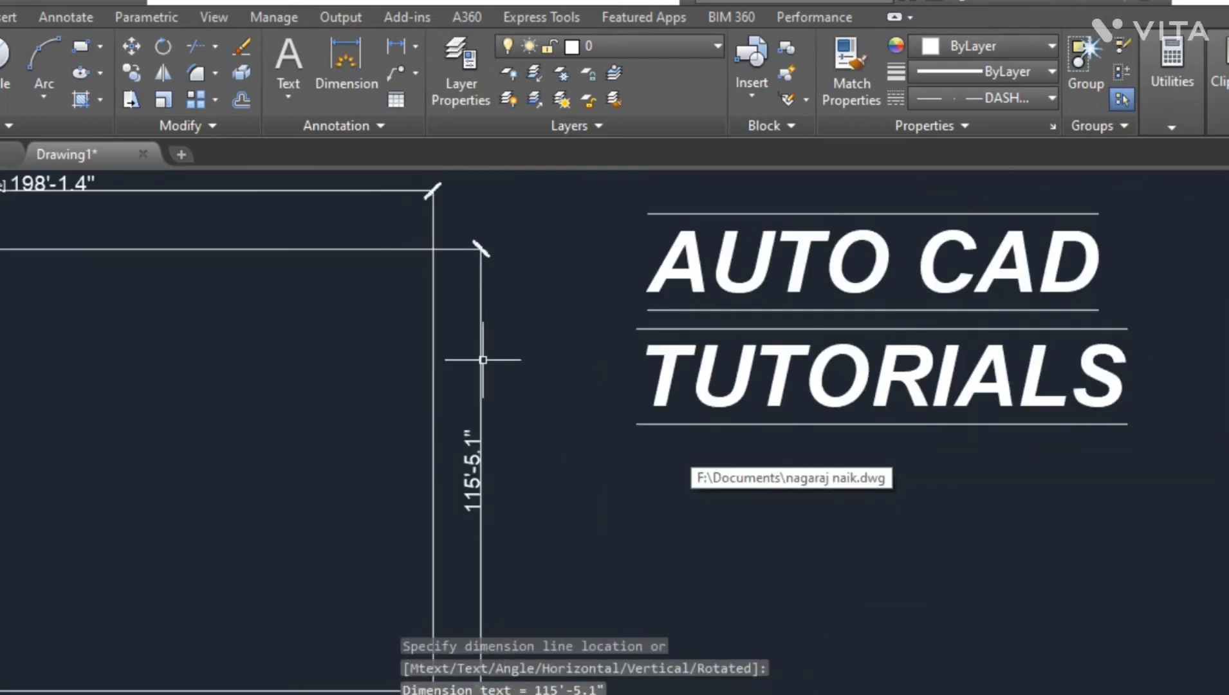
pyautogui.click(482, 361)
pyautogui.click(1004, 98)
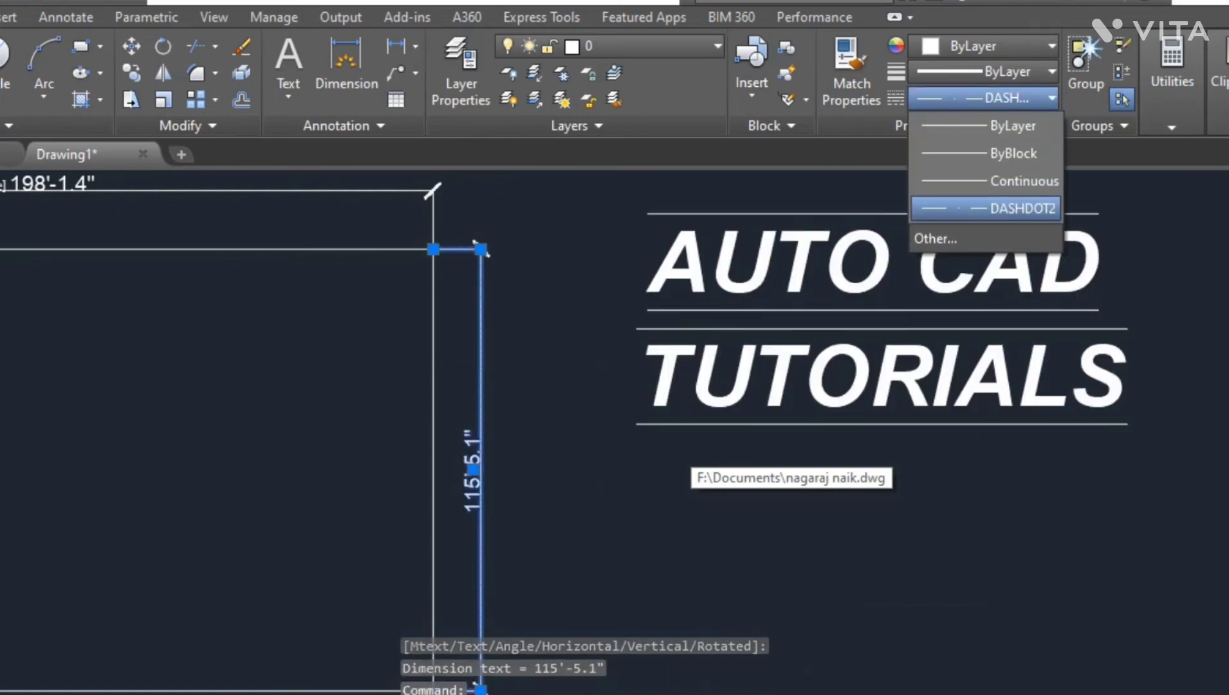
pyautogui.click(1012, 125)
pyautogui.click(397, 191)
pyautogui.click(981, 98)
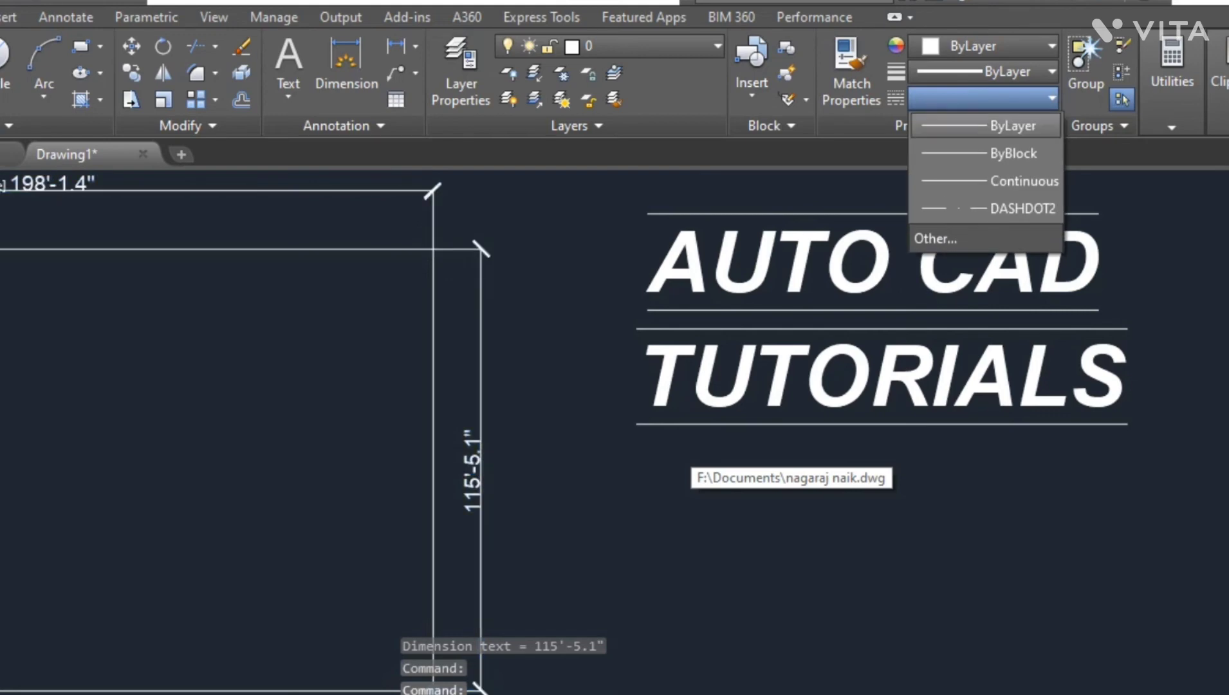
pyautogui.click(1013, 126)
pyautogui.press('Escape')
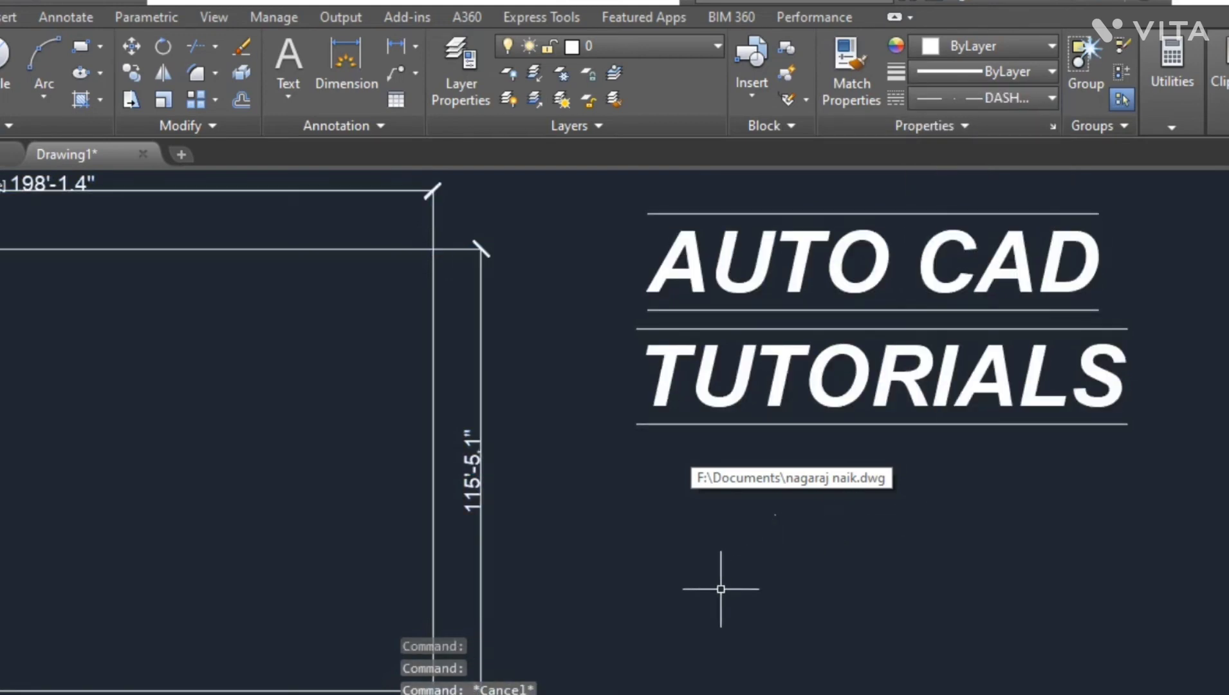
pyautogui.click(981, 97)
pyautogui.click(1013, 125)
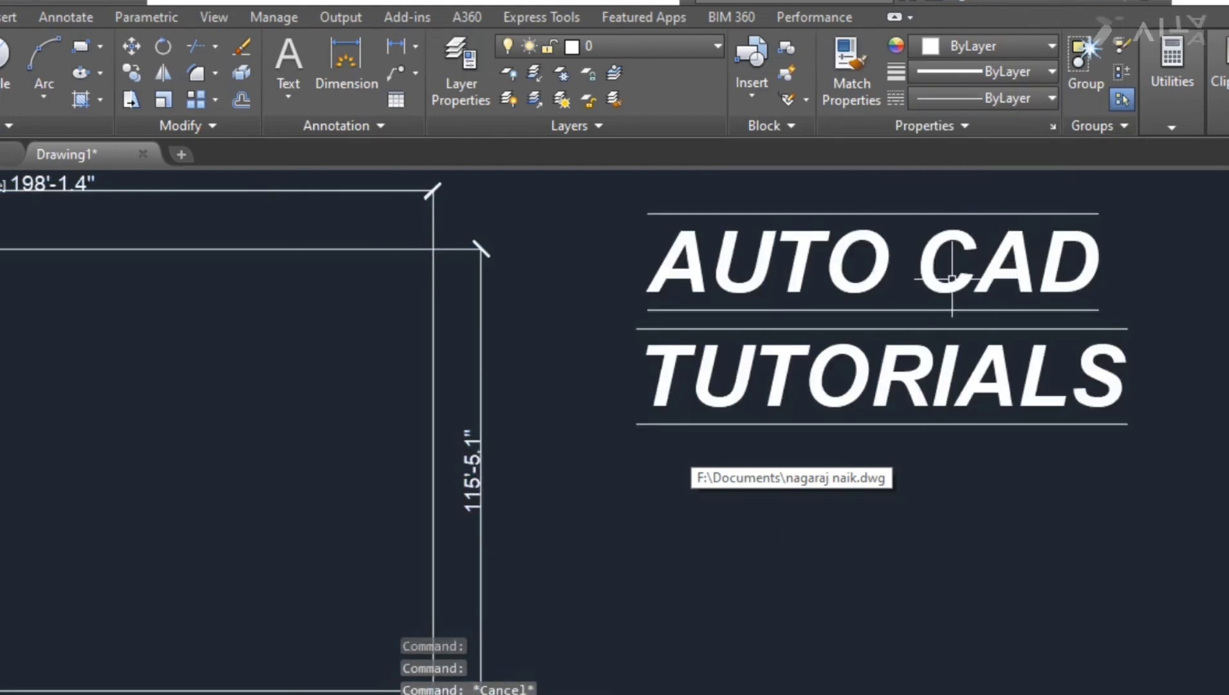
# - Draw an inclined line about 279' long at about 35° near the MATCH text
pyautogui.scroll(-2, 586, 257)
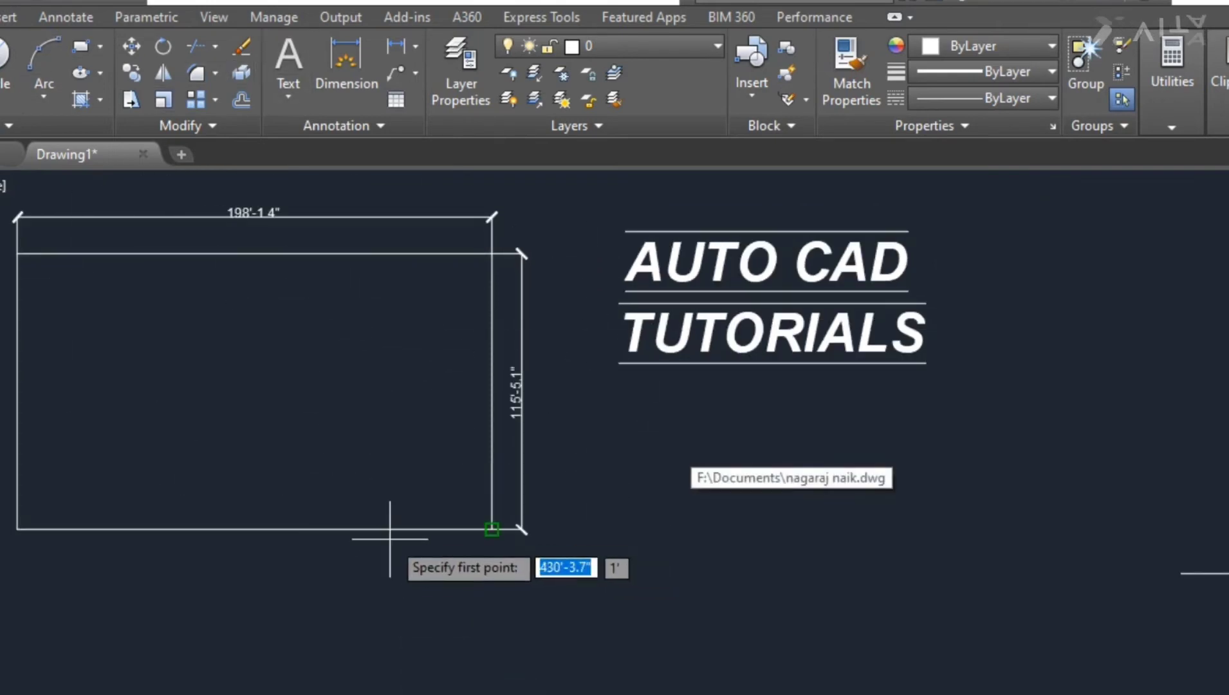
pyautogui.scroll(-2, 256, 389)
pyautogui.click(456, 600)
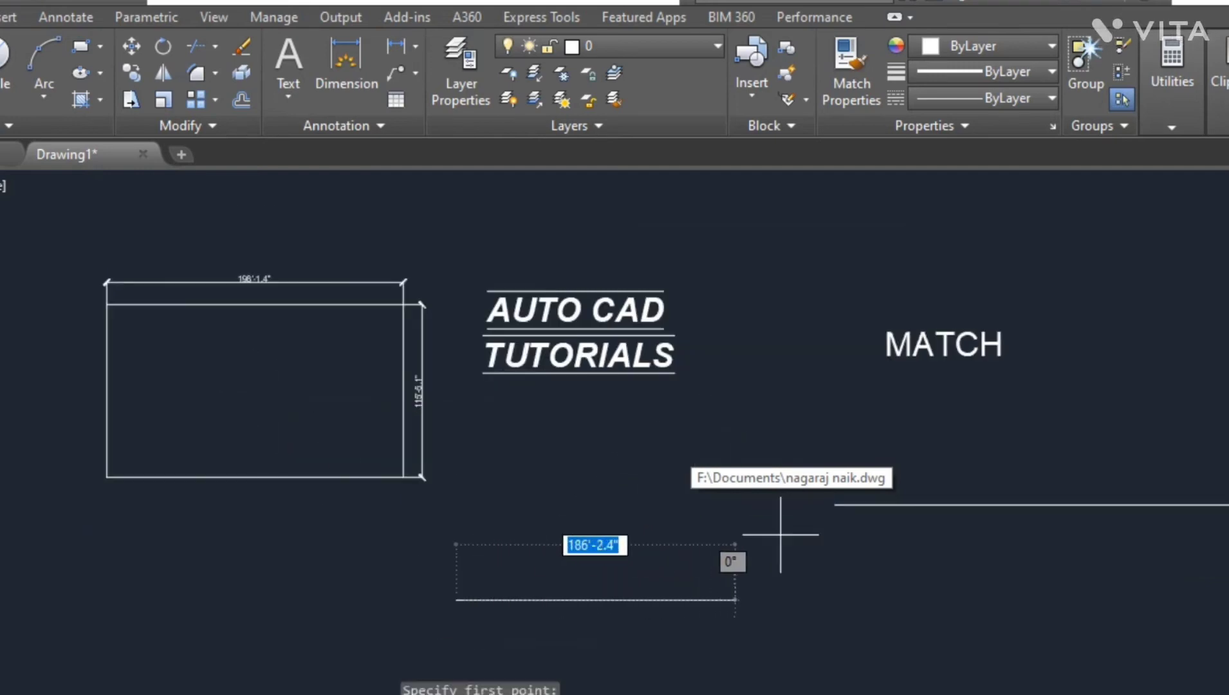
pyautogui.click(800, 363)
pyautogui.press('F8')
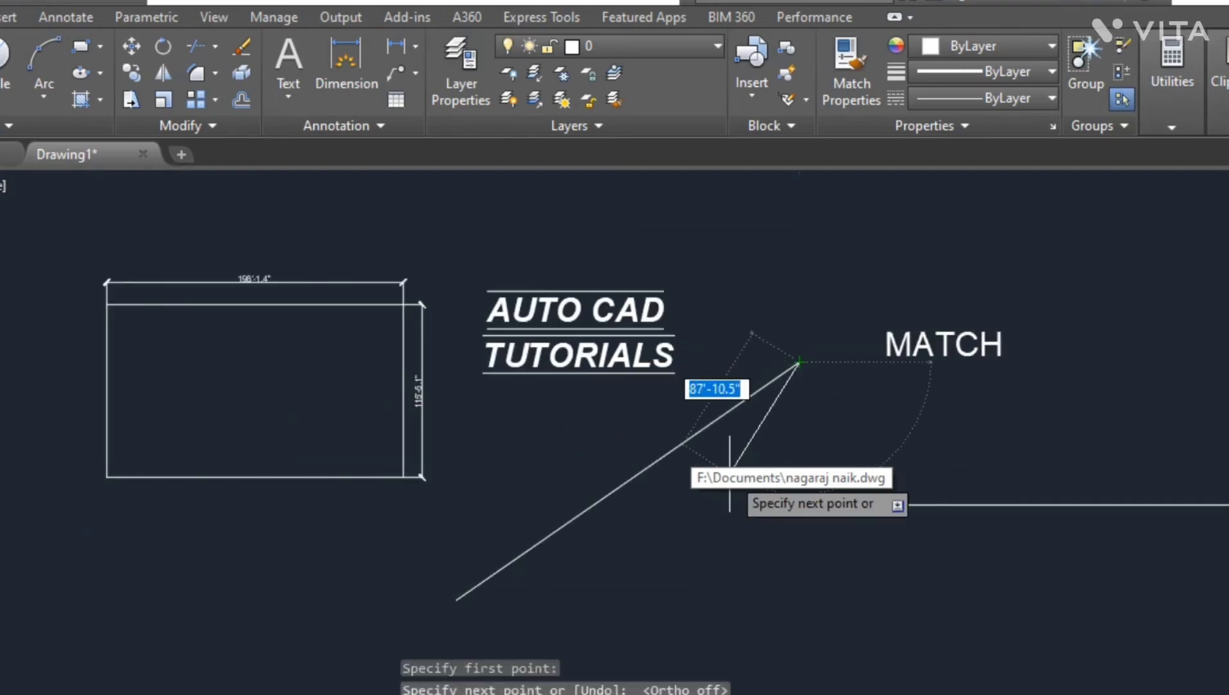
pyautogui.press('Escape')
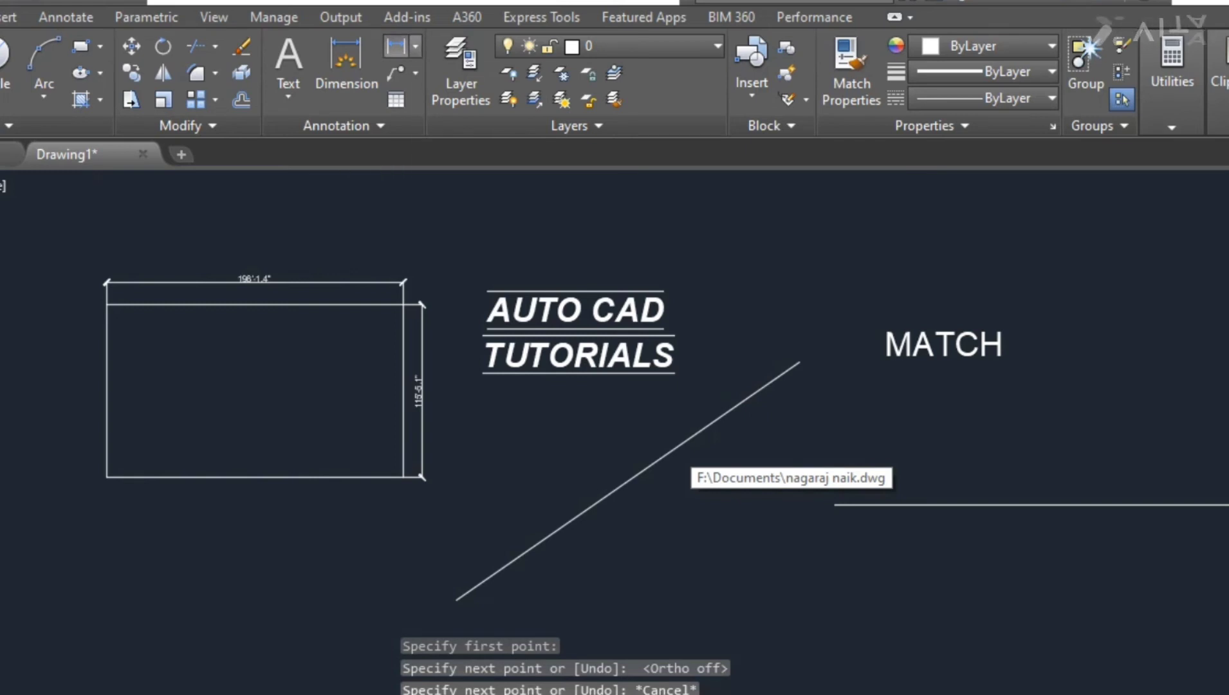
# - Add an aligned dimension along the inclined line
pyautogui.click(415, 46)
pyautogui.click(444, 126)
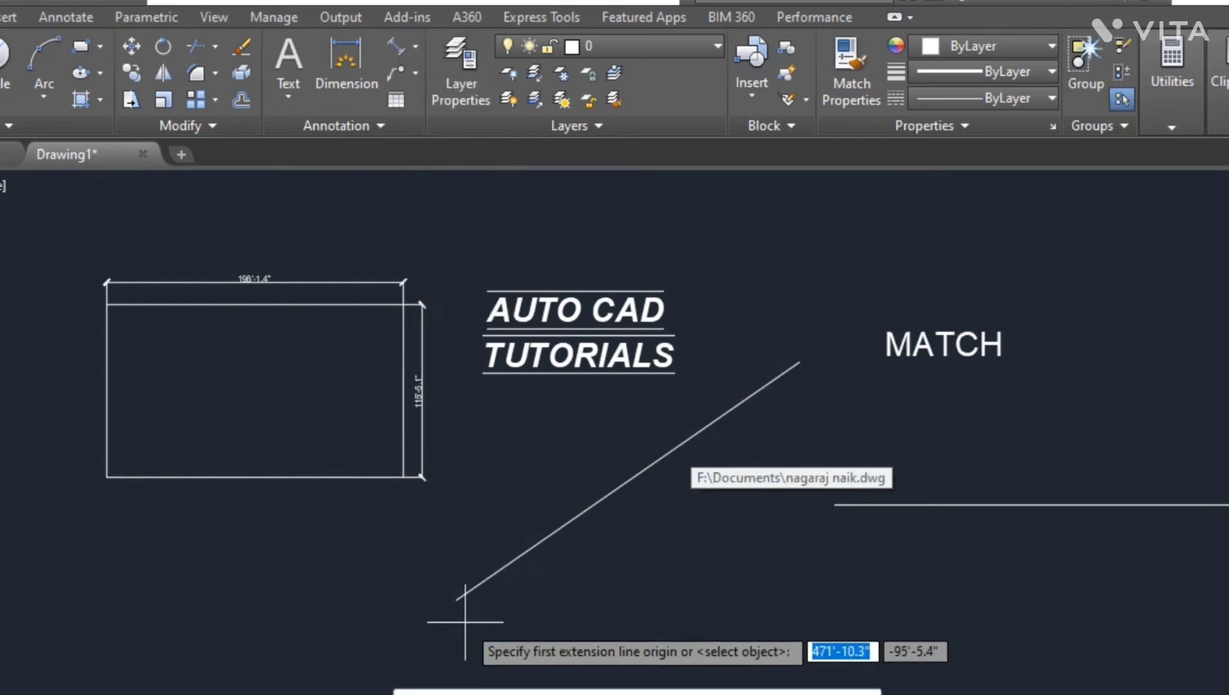
pyautogui.click(456, 601)
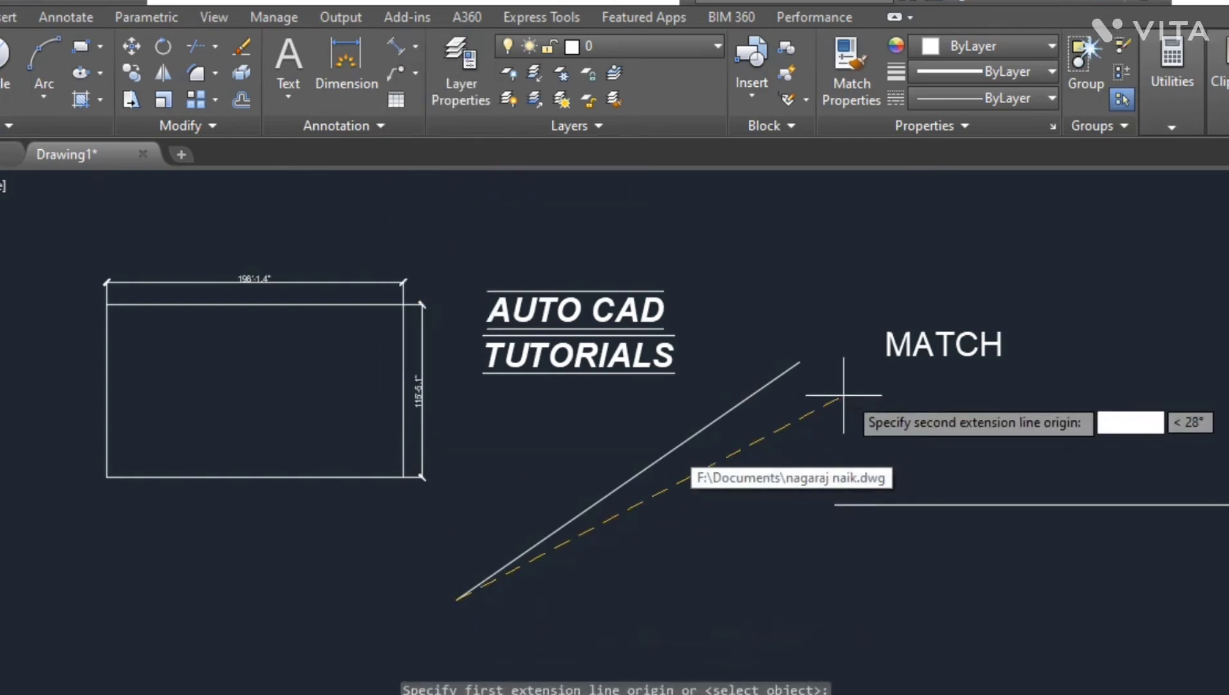
pyautogui.click(799, 362)
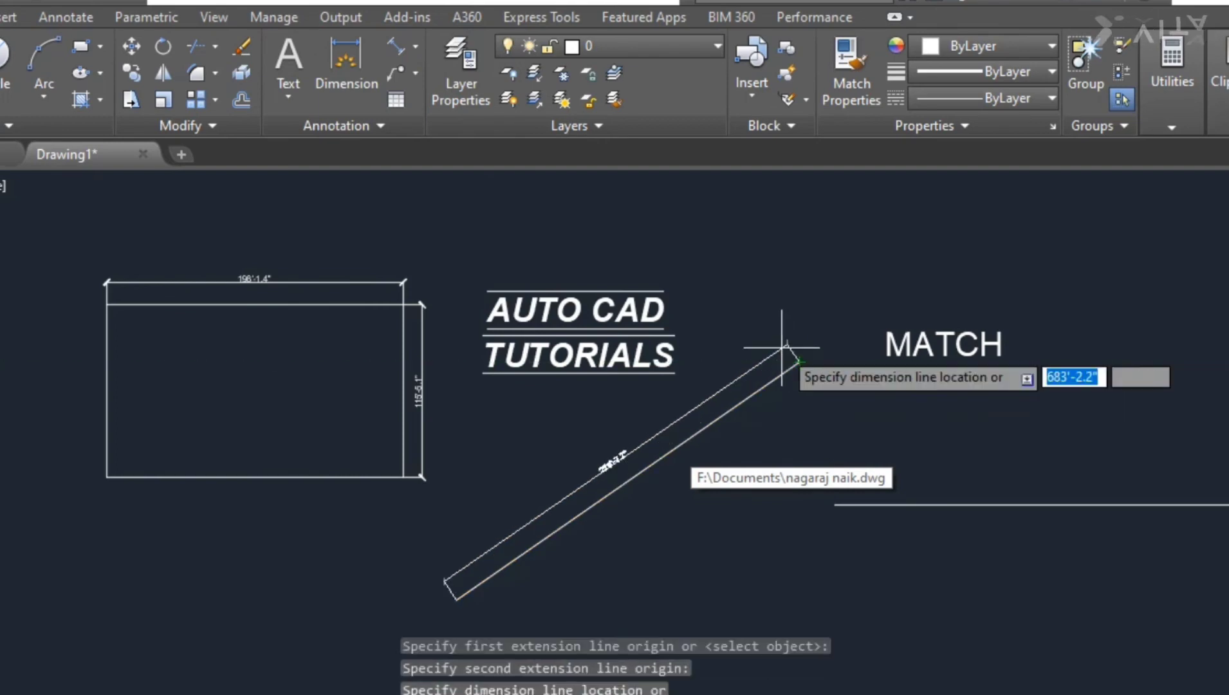
pyautogui.click(784, 343)
# - Move the horizontal line so it starts at the lower end of the inclined line
pyautogui.scroll(4, 625, 467)
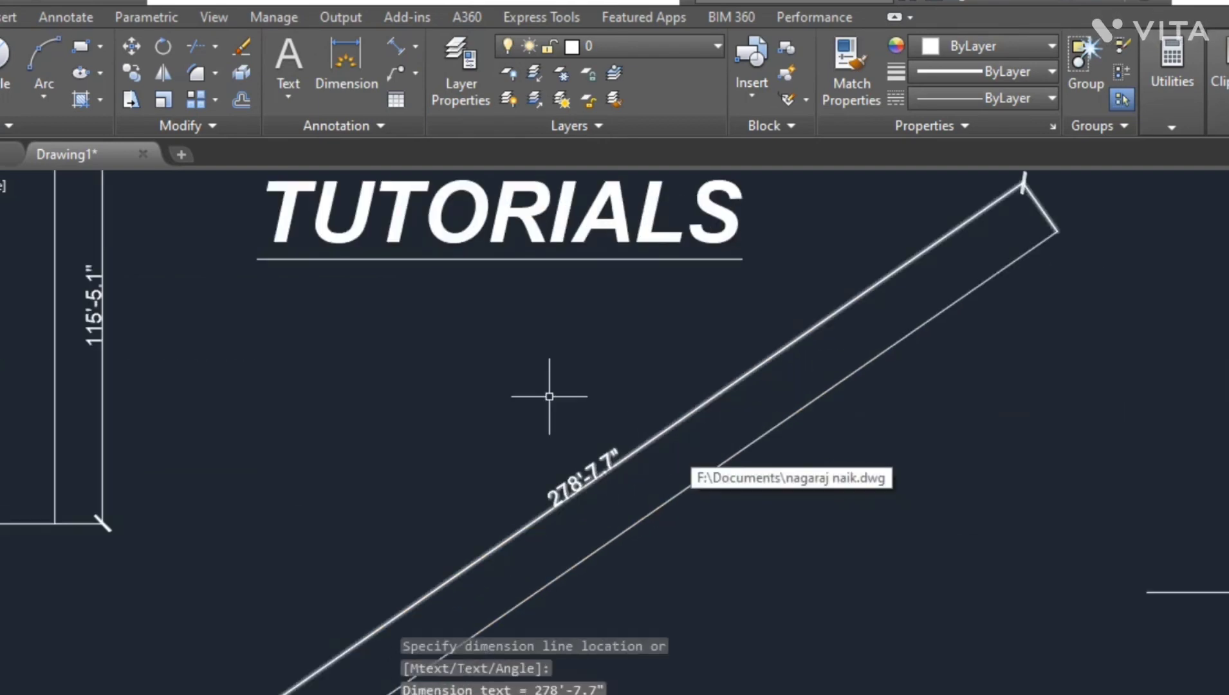
pyautogui.scroll(-2, 495, 385)
pyautogui.scroll(2, 515, 451)
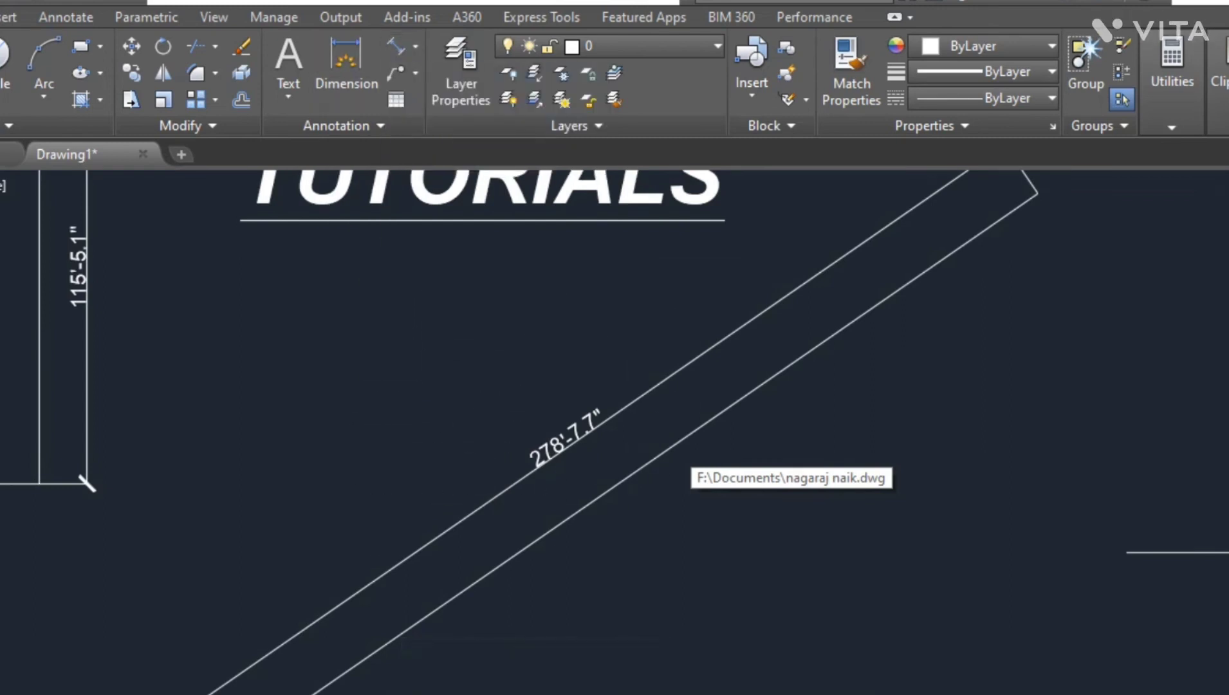
pyautogui.scroll(-4, 256, 175)
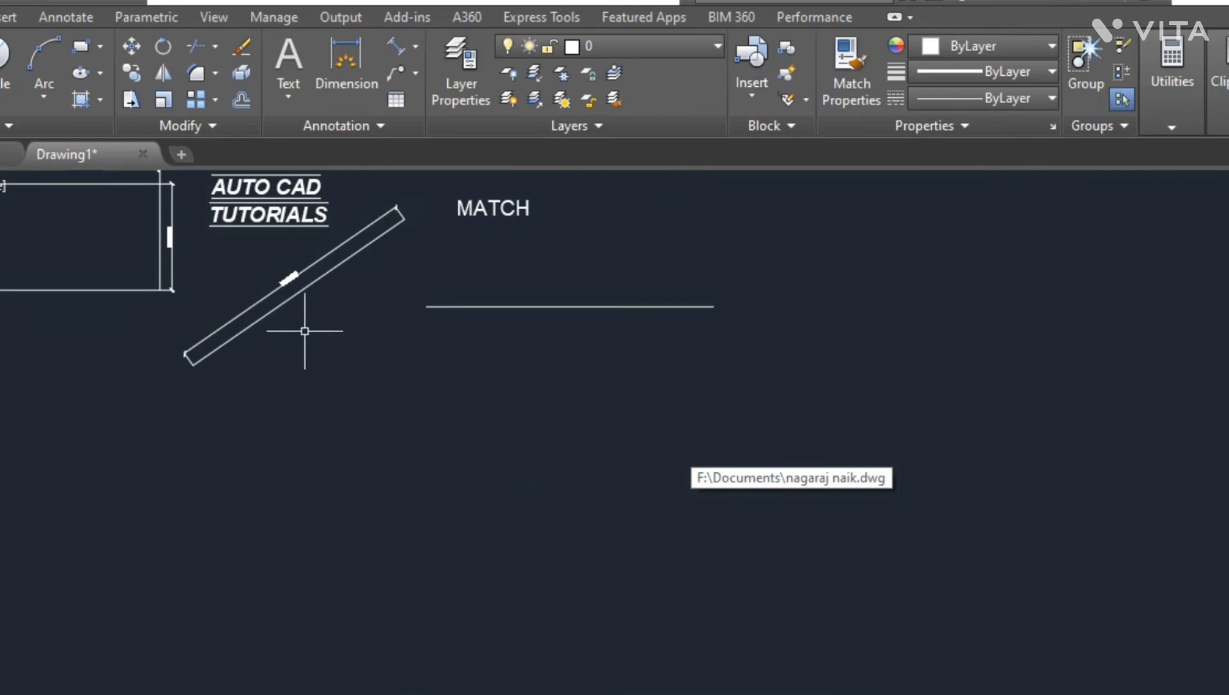
pyautogui.click(486, 307)
pyautogui.press('Escape')
pyautogui.moveTo(485, 306); pyautogui.dragTo(252, 366)
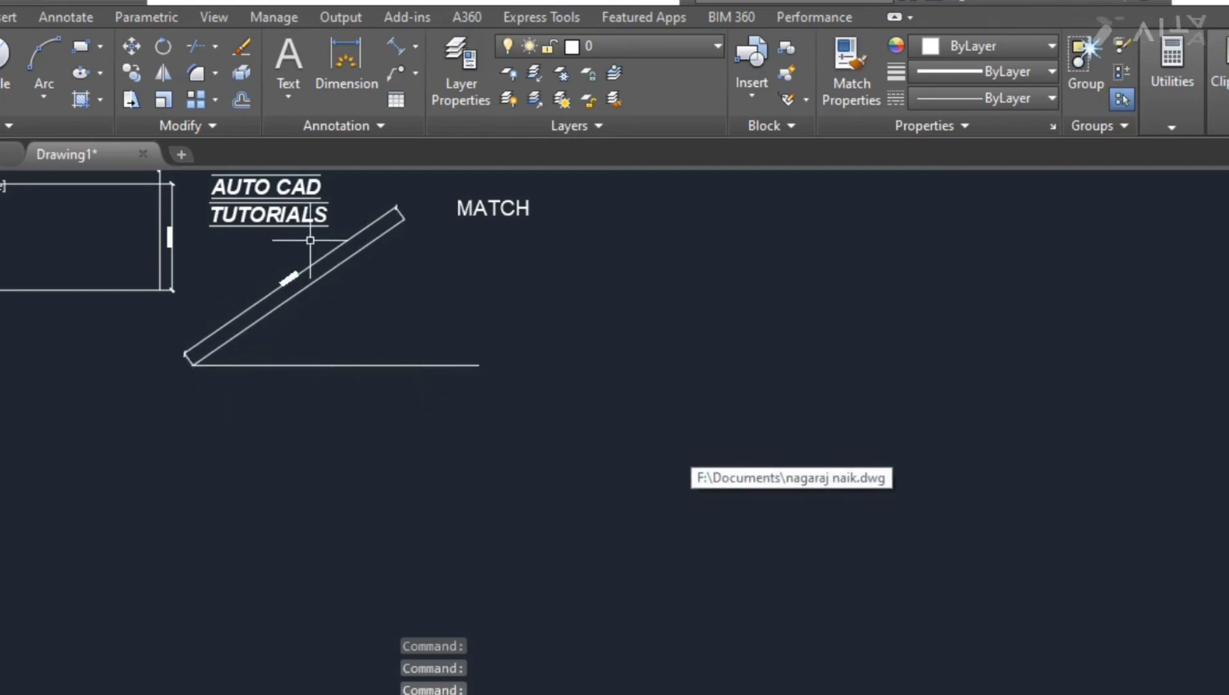
# - Add an angular dimension between the horizontal line and the inclined line
pyautogui.click(415, 46)
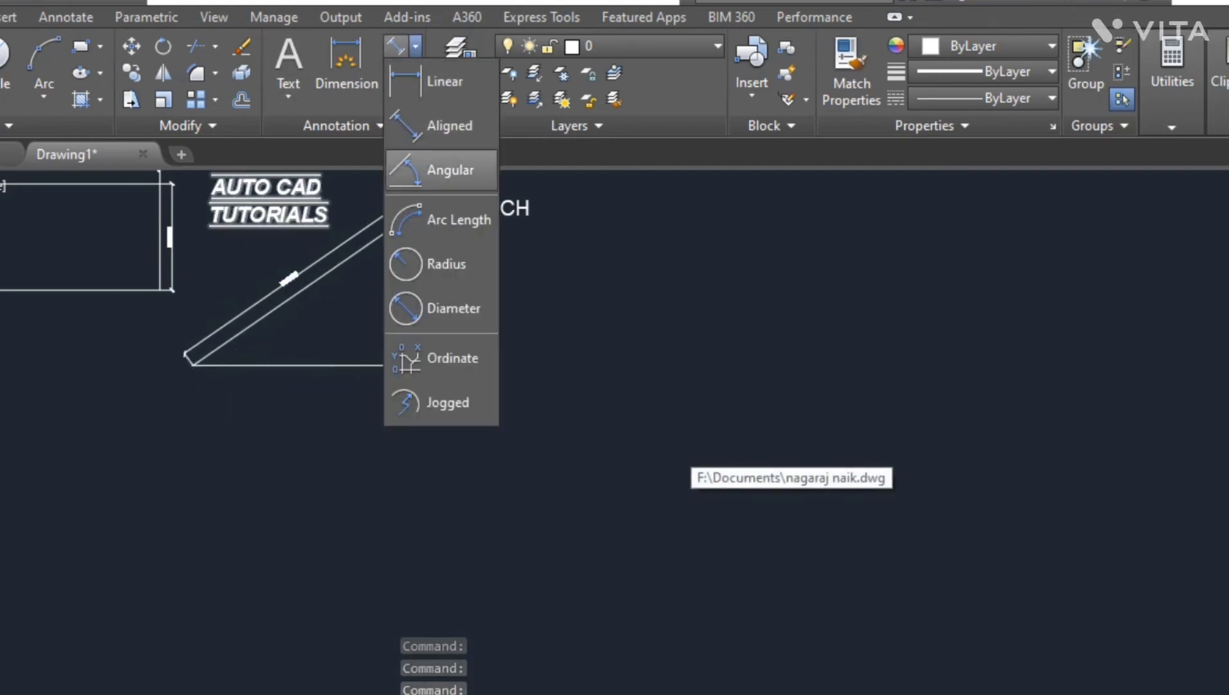
pyautogui.click(441, 168)
pyautogui.click(209, 365)
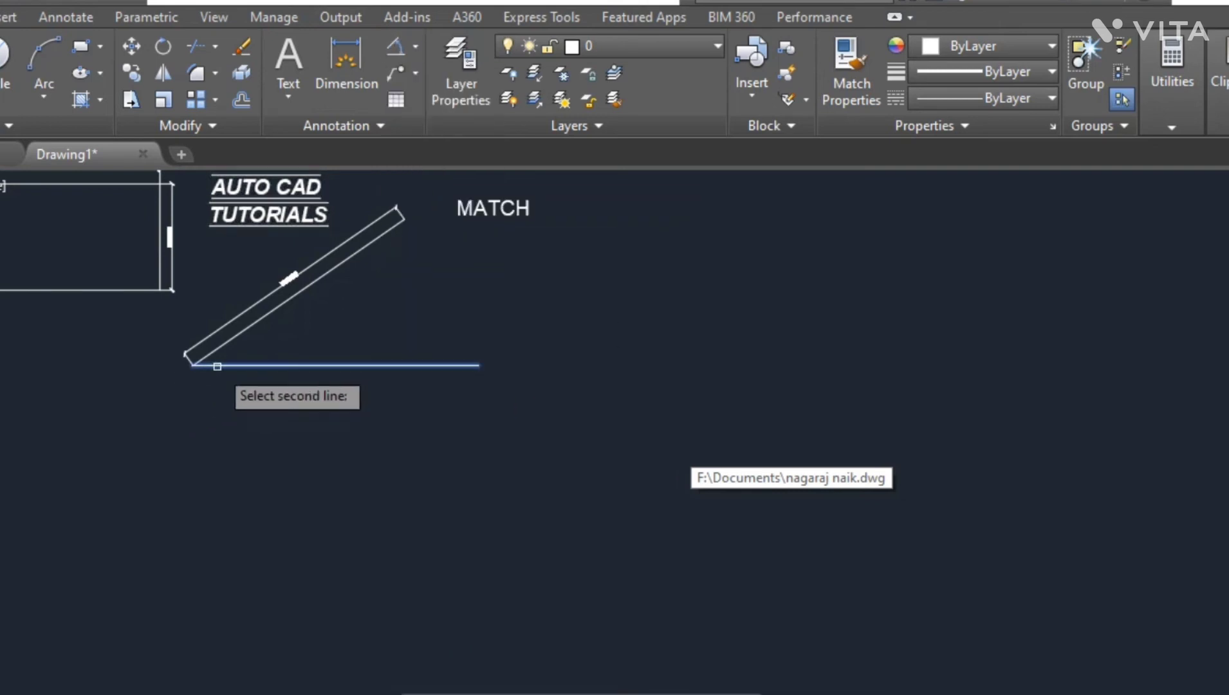
pyautogui.click(219, 346)
pyautogui.click(290, 334)
pyautogui.scroll(3, 283, 334)
pyautogui.scroll(2, 277, 334)
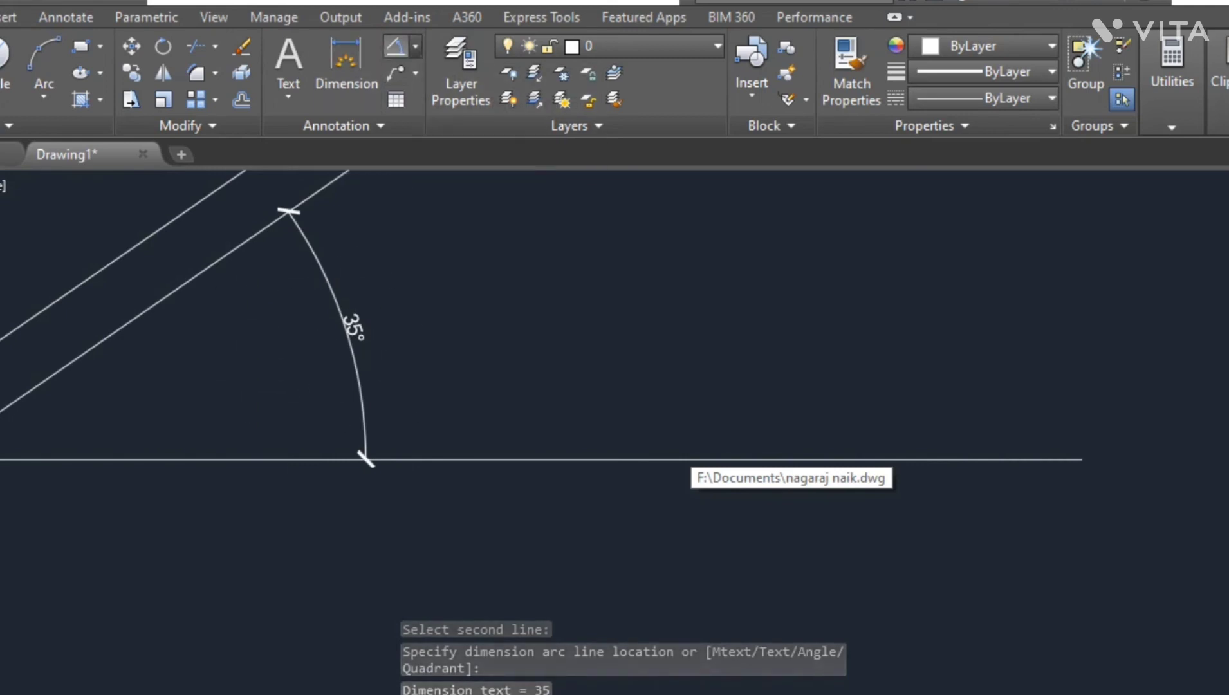
# - Draw a three-point arc to the right of the MATCH text
pyautogui.click(415, 46)
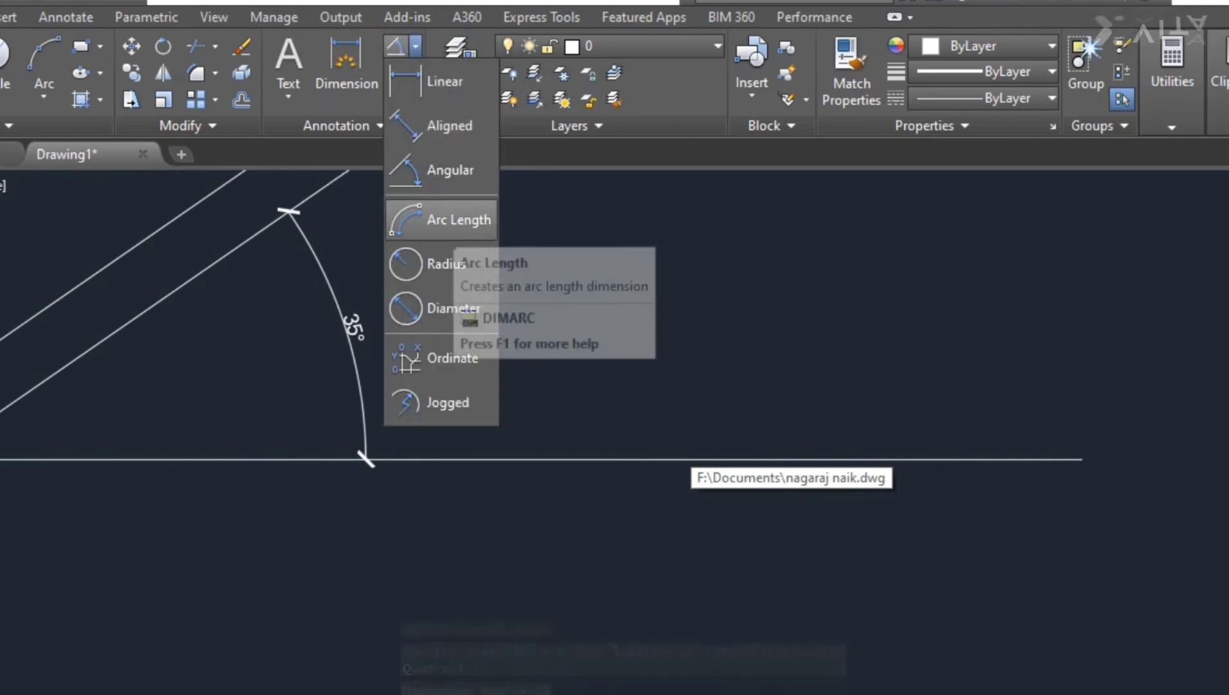
pyautogui.click(453, 221)
pyautogui.scroll(-8, 13, 364)
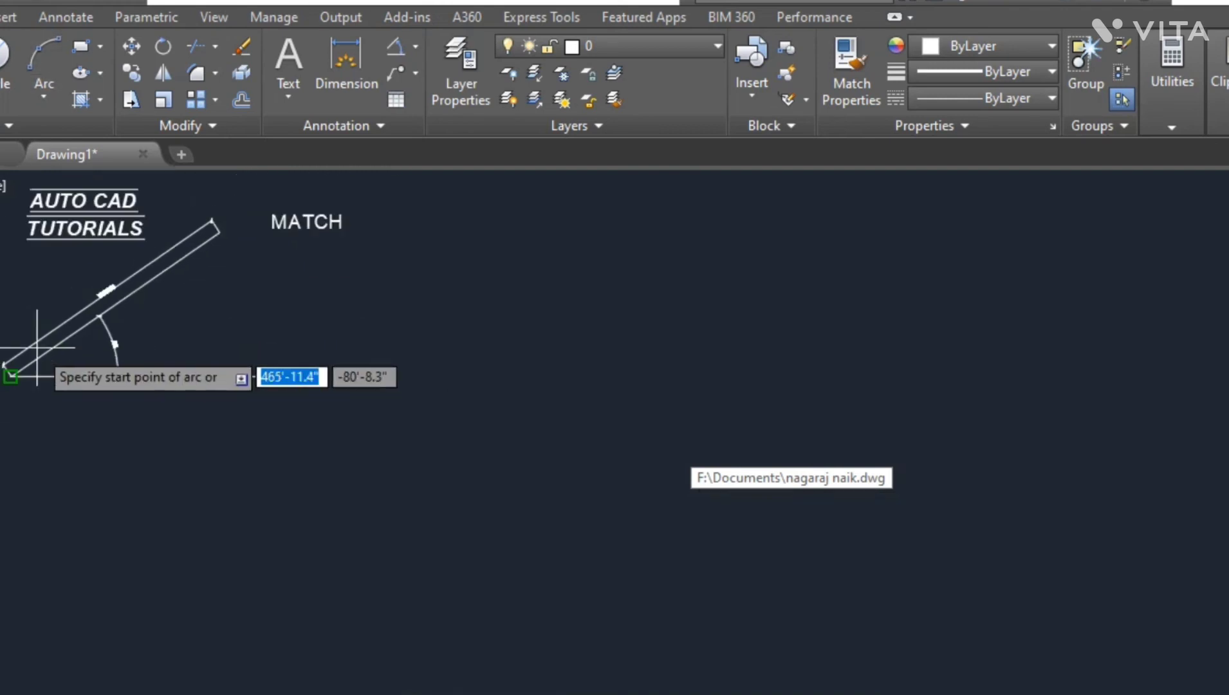
pyautogui.click(336, 297)
pyautogui.click(548, 314)
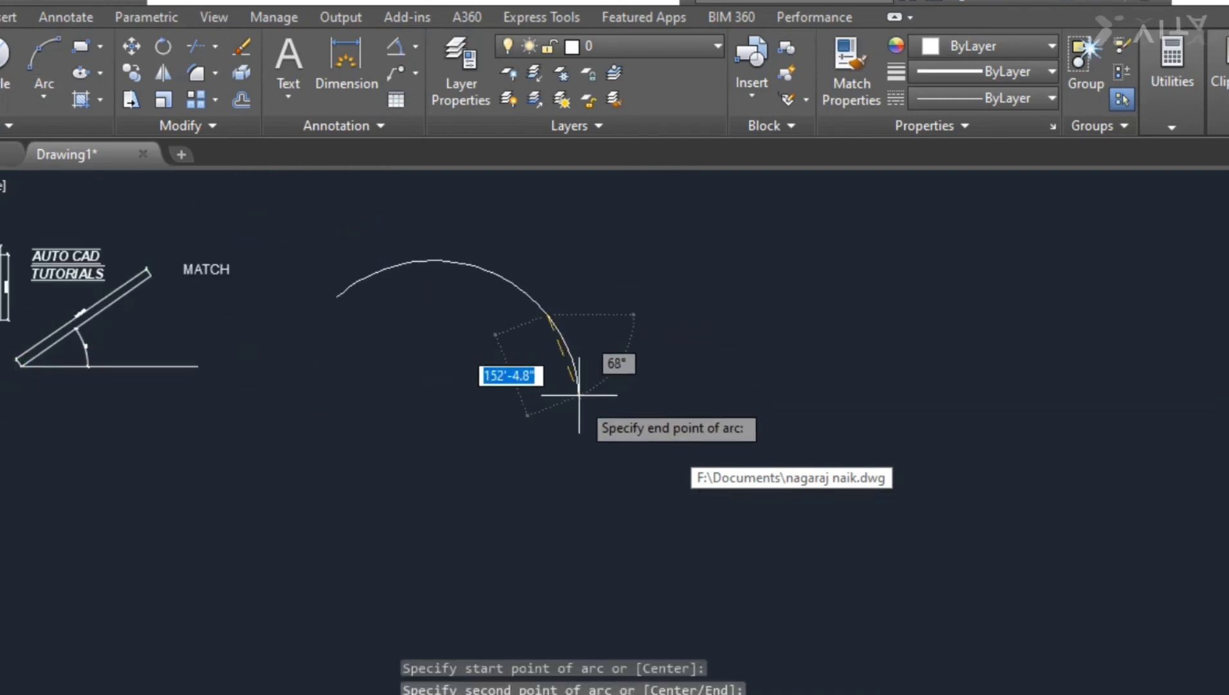
pyautogui.click(562, 476)
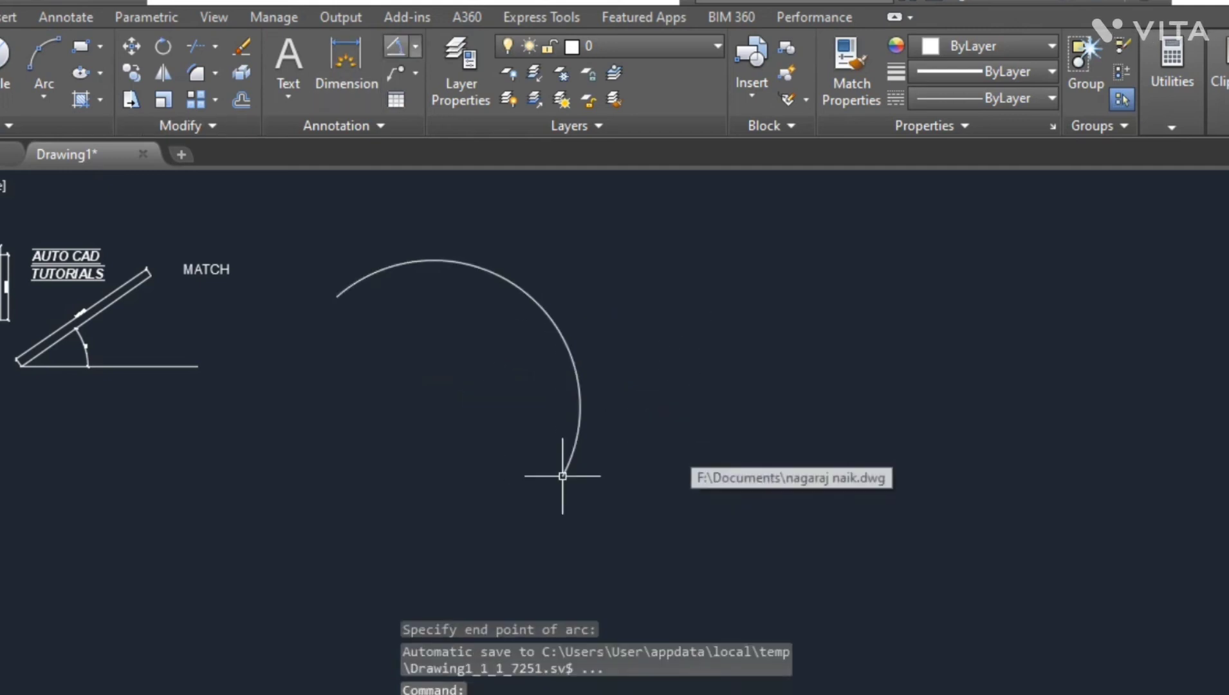
# - Add an arc length dimension along the new arc
pyautogui.click(415, 46)
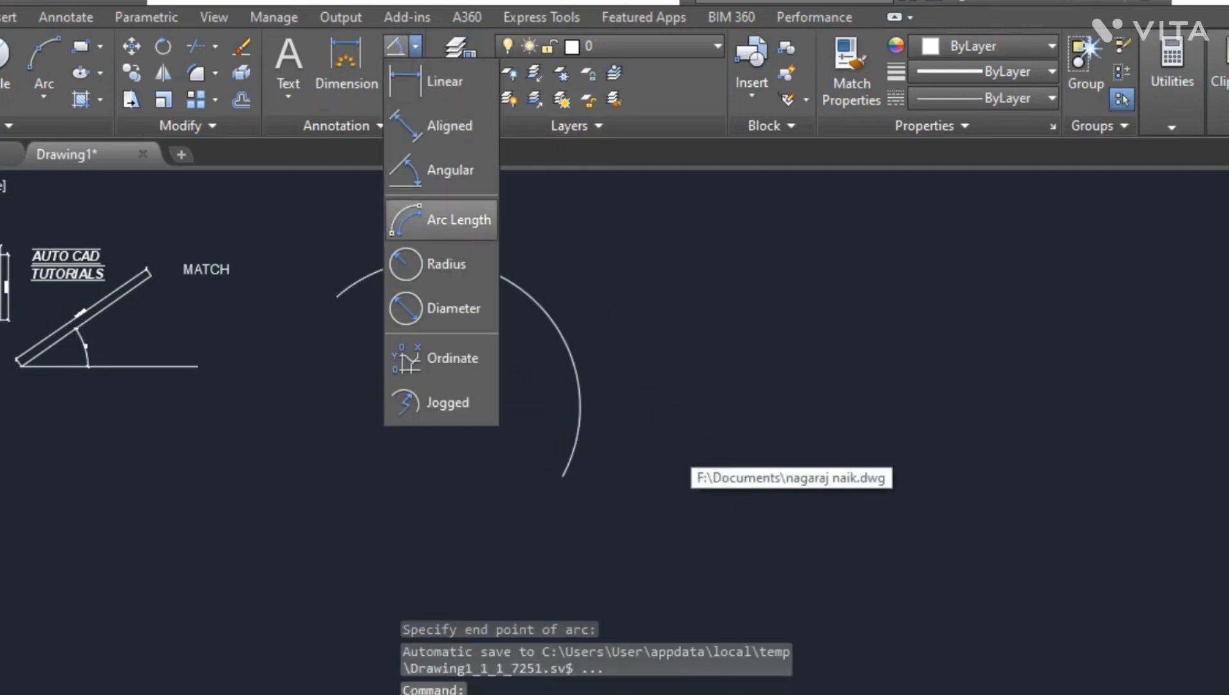
pyautogui.click(451, 220)
pyautogui.click(410, 264)
pyautogui.click(408, 278)
pyautogui.scroll(5, 497, 293)
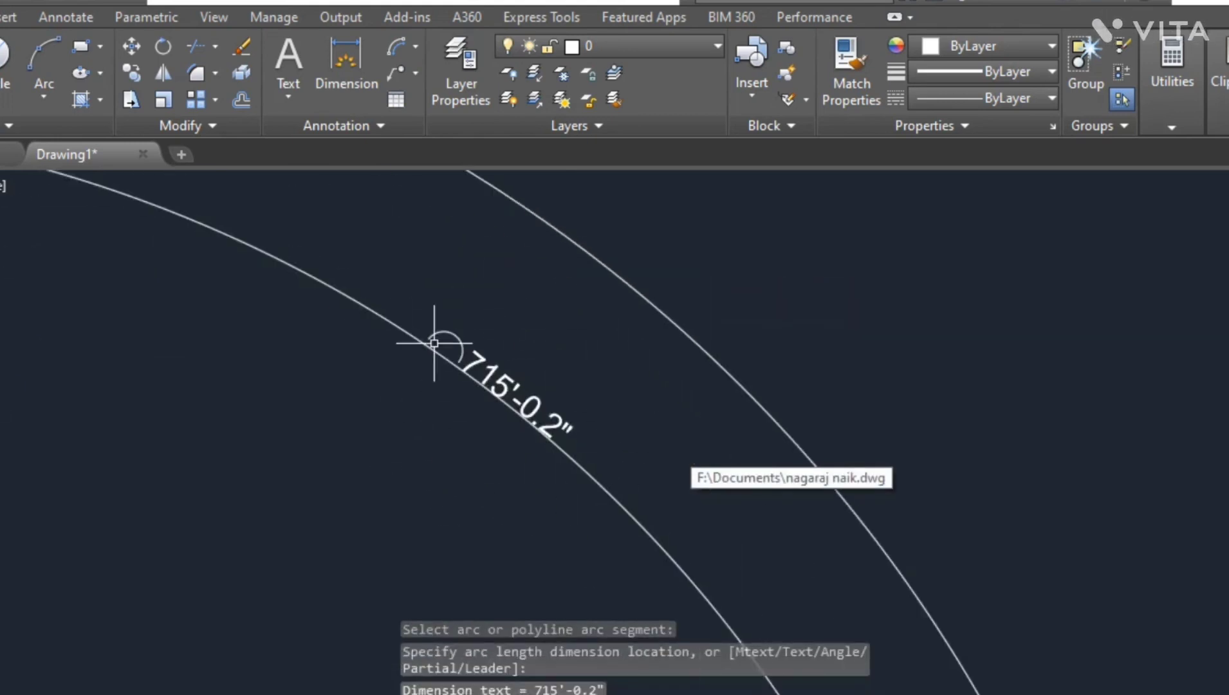
pyautogui.scroll(-8, 495, 312)
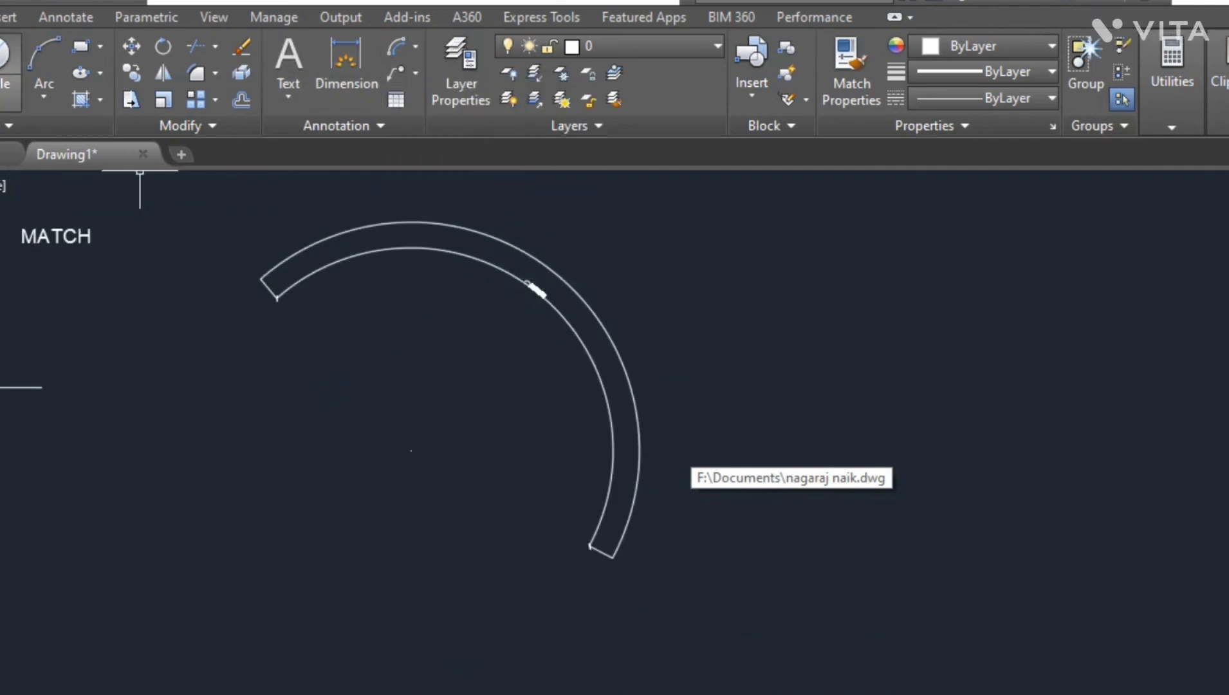
# - Draw a circle about 113' in radius below the inclined line
pyautogui.click(5, 55)
pyautogui.scroll(-6, 193, 292)
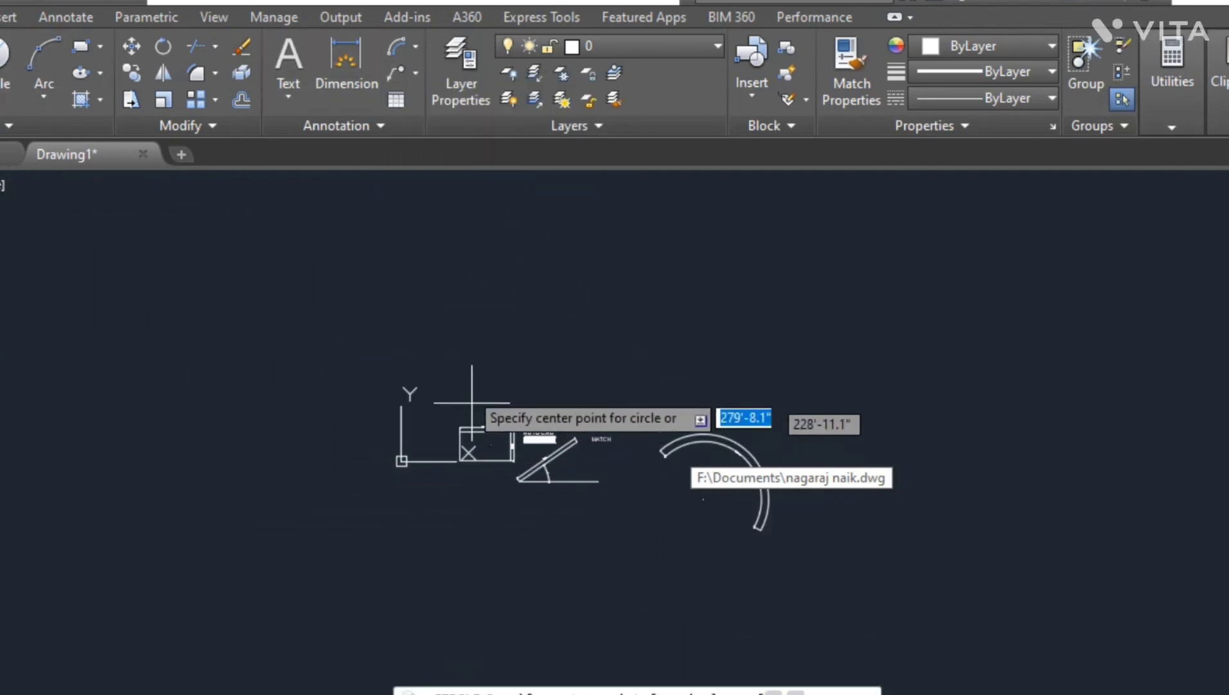
pyautogui.scroll(4, 764, 522)
pyautogui.scroll(-2, 376, 390)
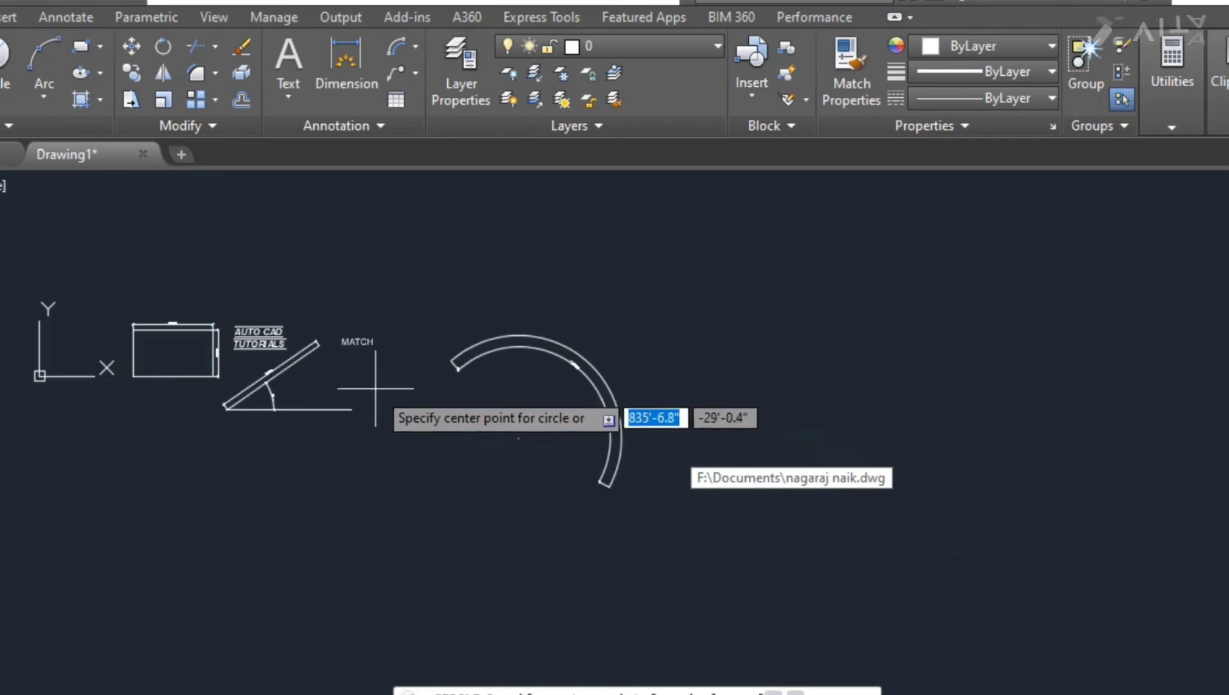
pyautogui.scroll(4, 386, 521)
pyautogui.scroll(-2, 341, 492)
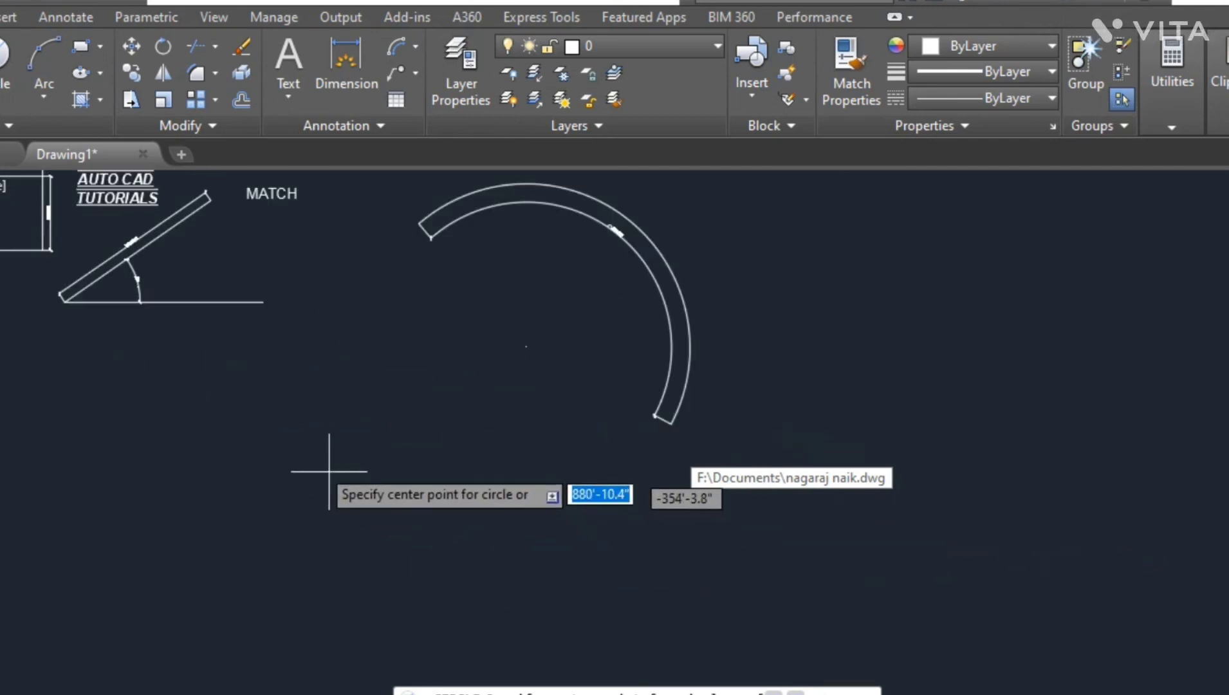
pyautogui.click(281, 466)
pyautogui.click(344, 501)
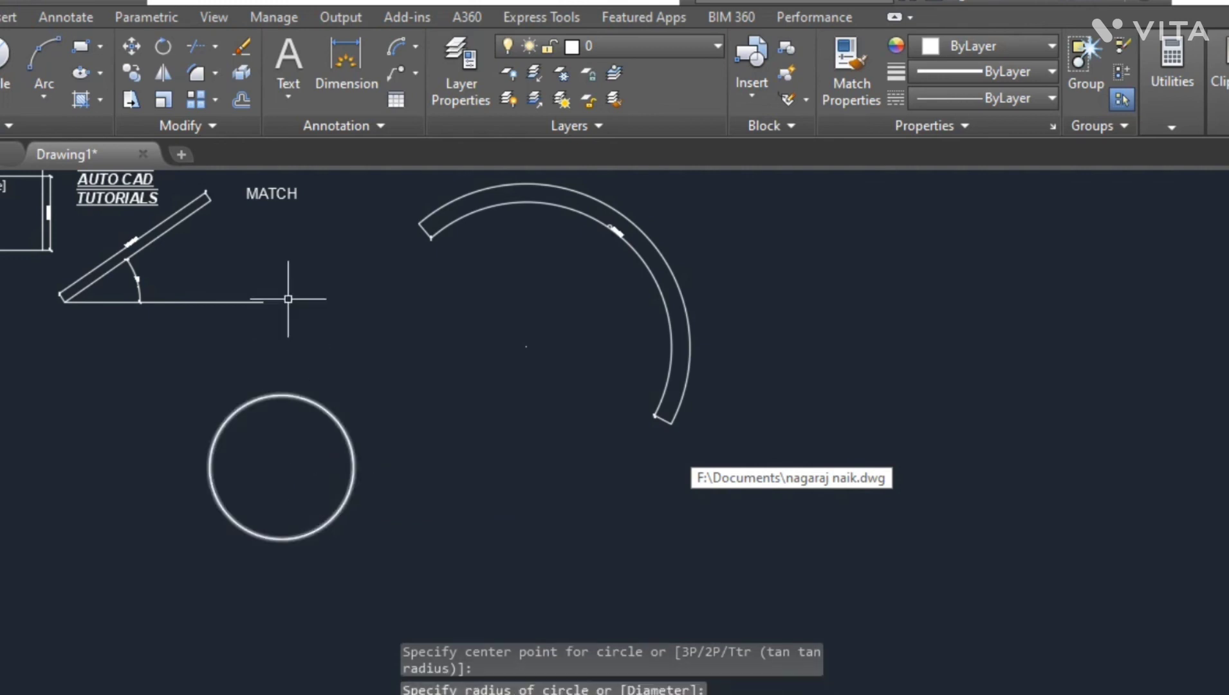
# - Add a radius dimension to the circle
pyautogui.click(416, 47)
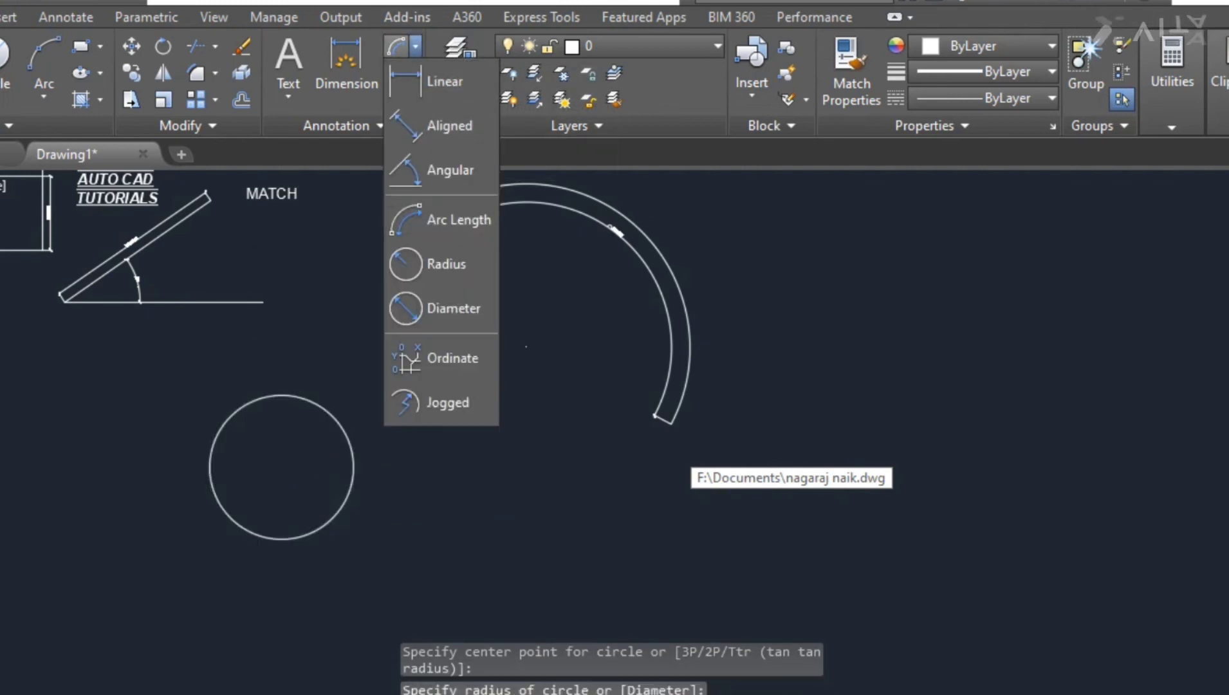
pyautogui.click(426, 263)
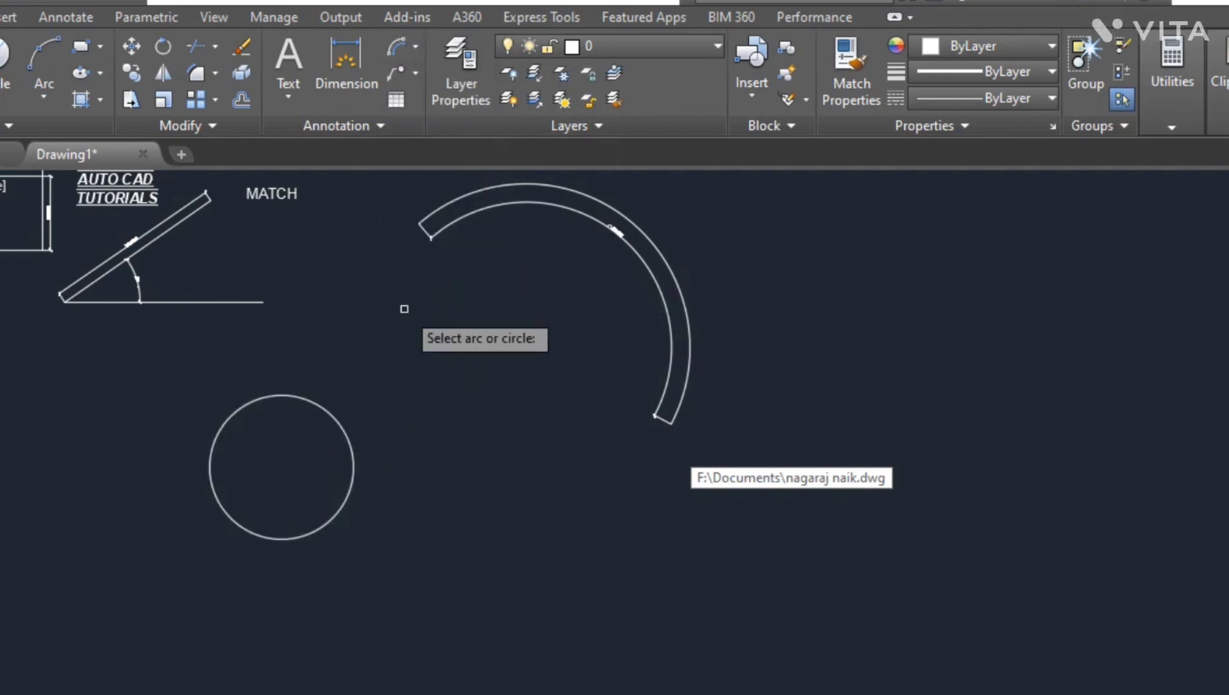
pyautogui.click(295, 397)
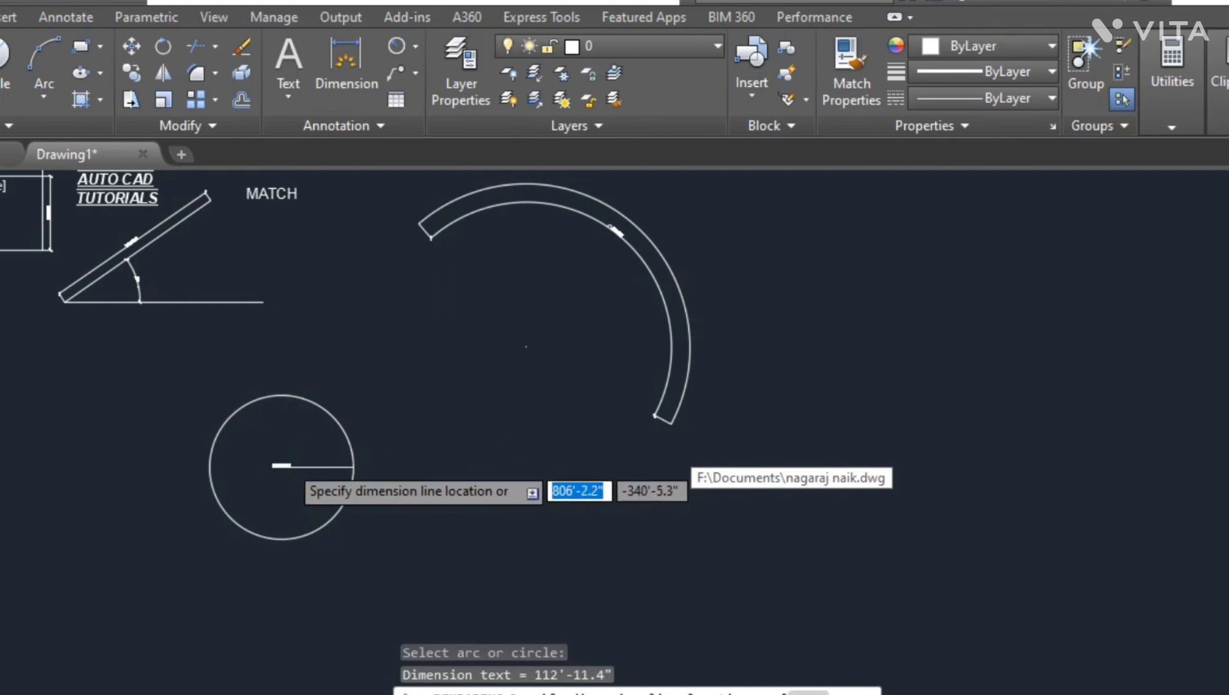
pyautogui.scroll(4, 281, 466)
pyautogui.click(318, 424)
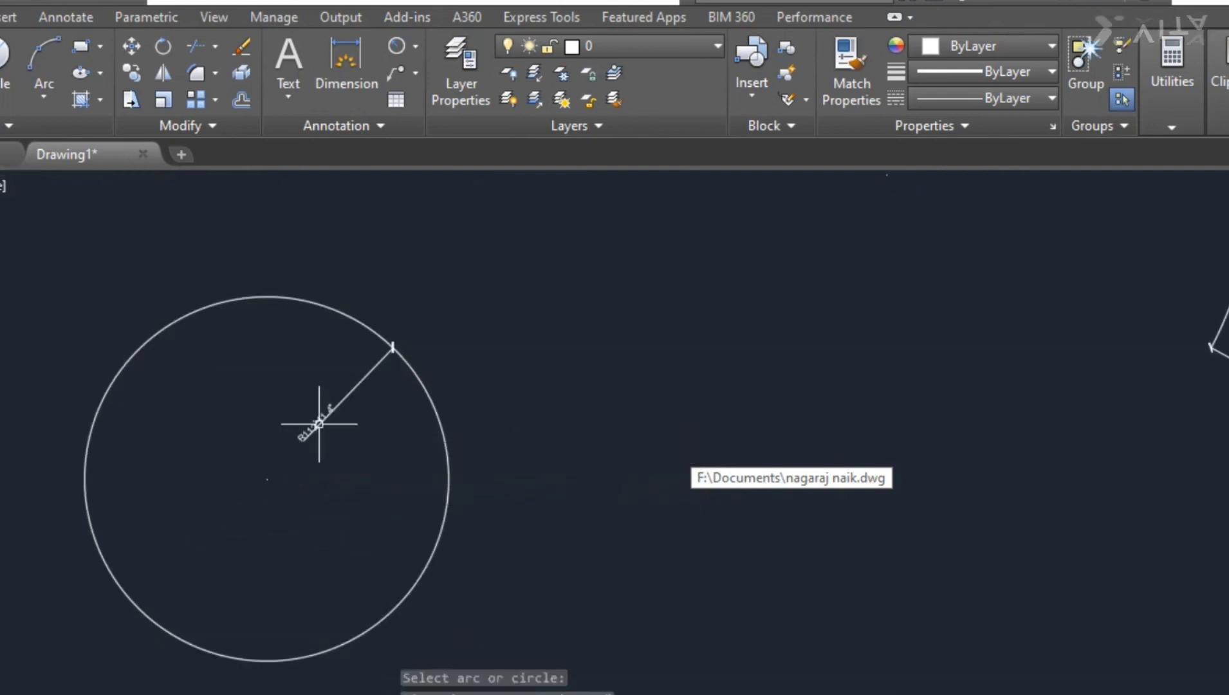
pyautogui.scroll(5, 318, 424)
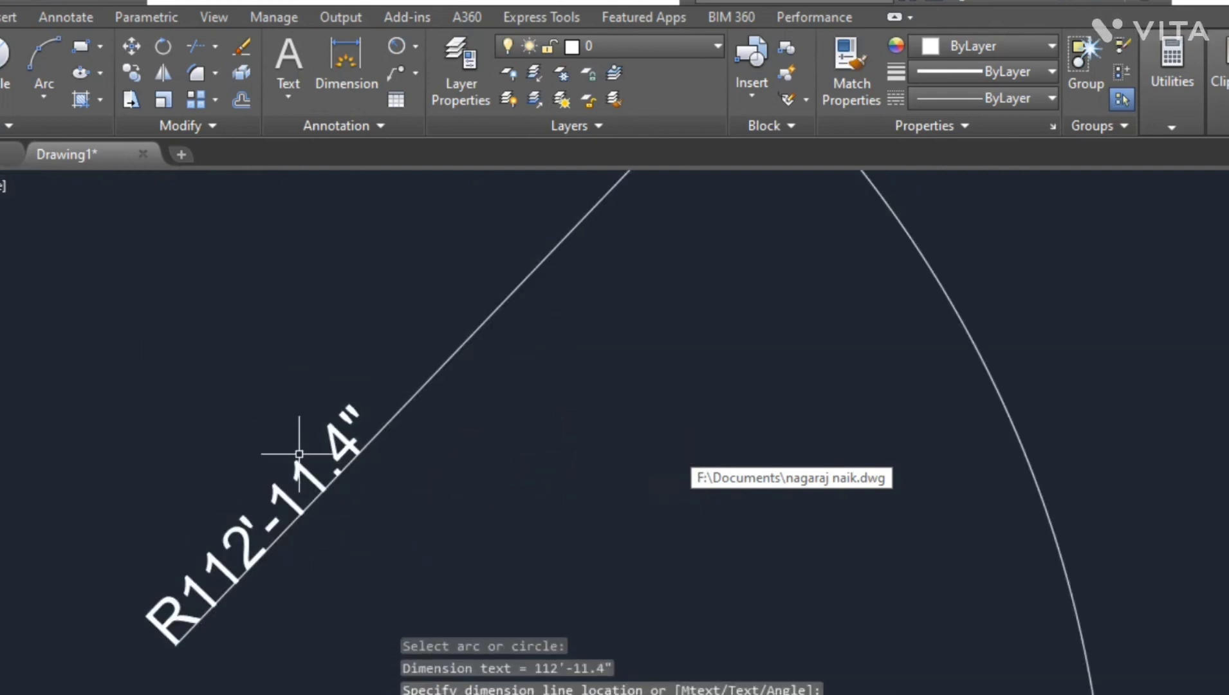
pyautogui.scroll(-5, 348, 471)
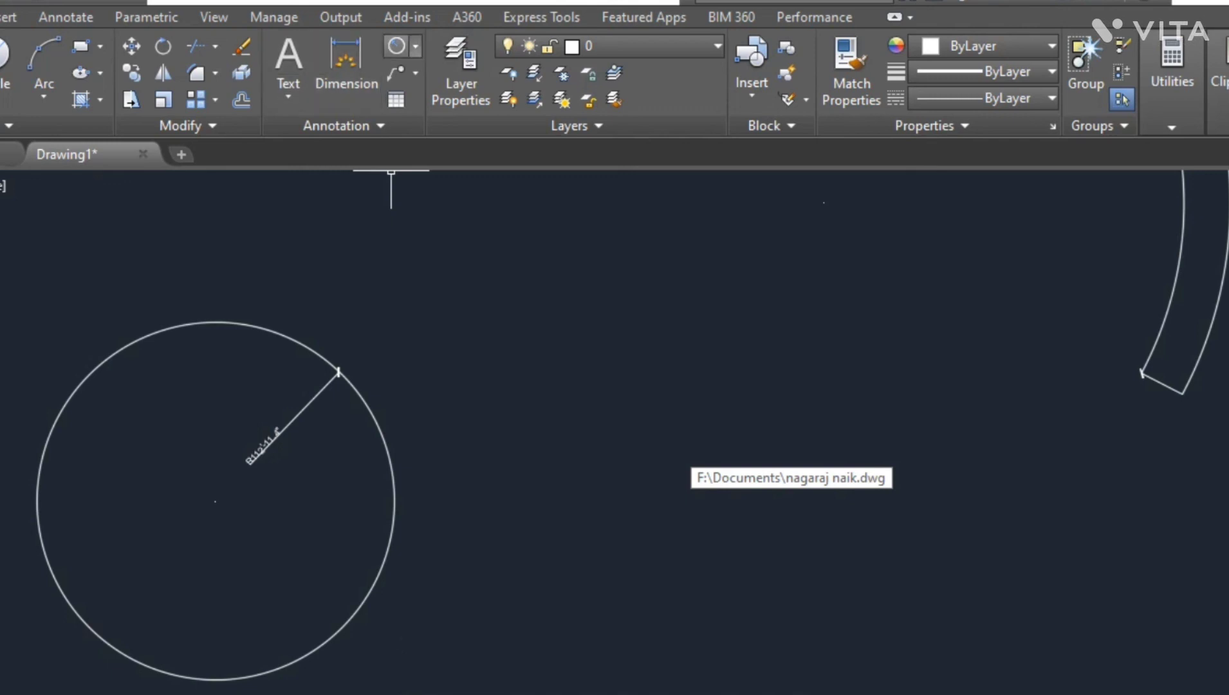
pyautogui.click(415, 46)
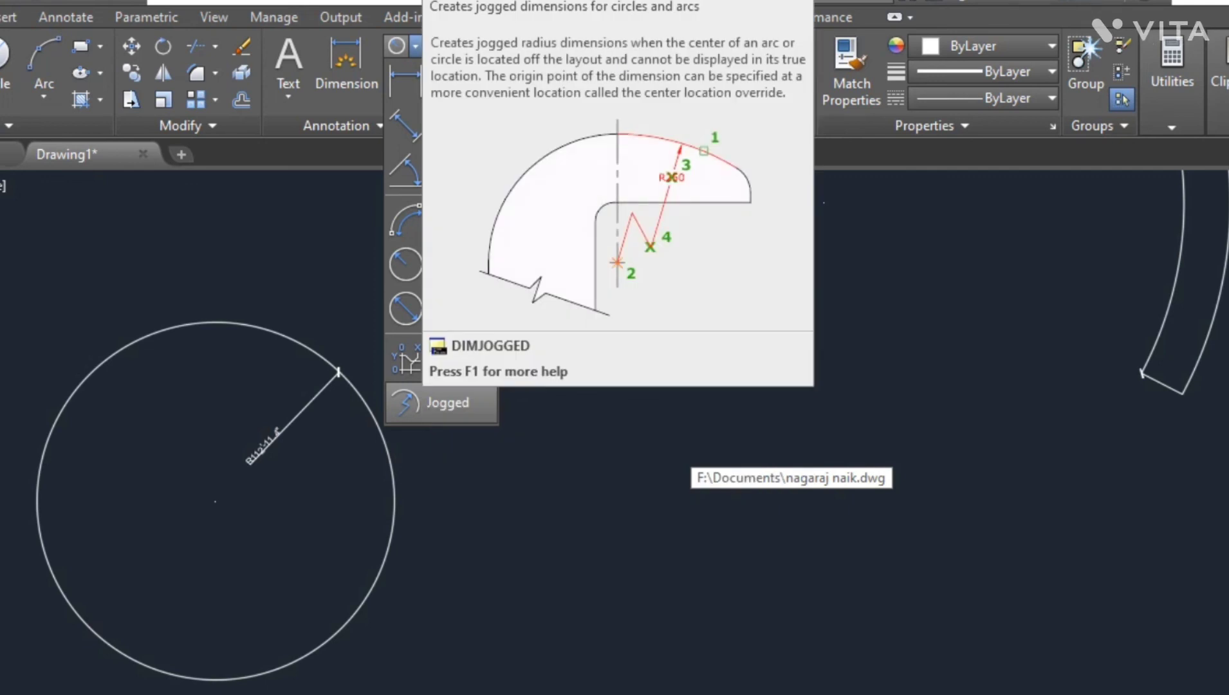
pyautogui.click(444, 403)
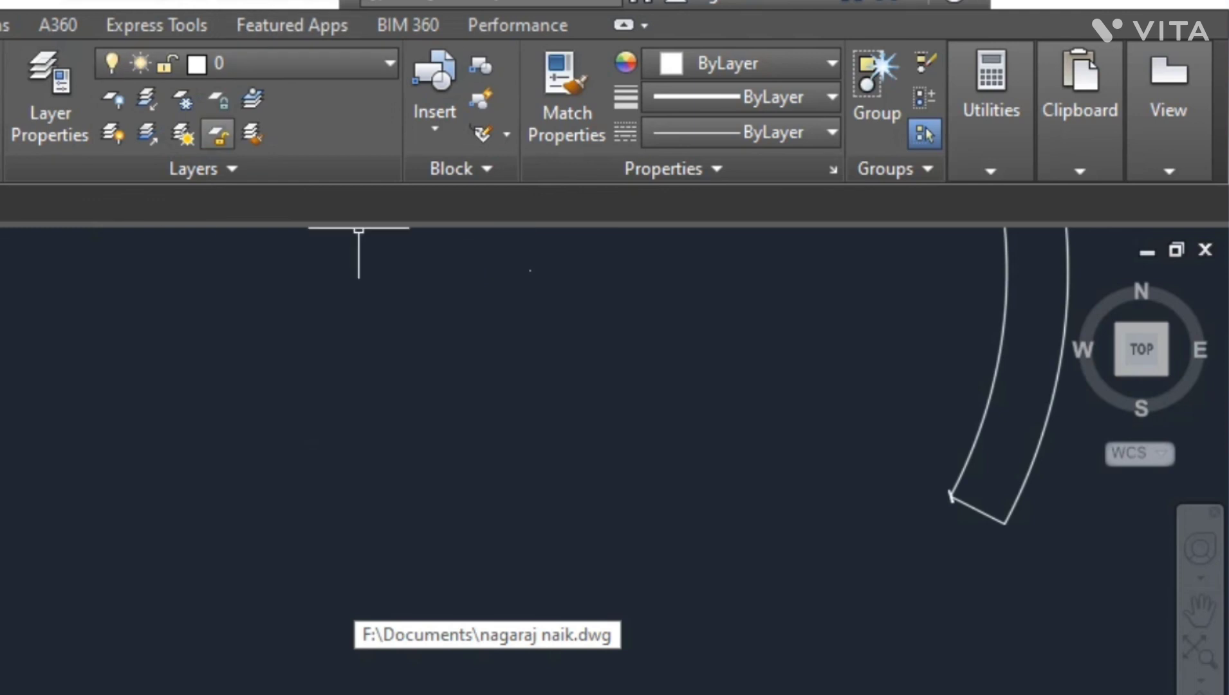
pyautogui.click(991, 171)
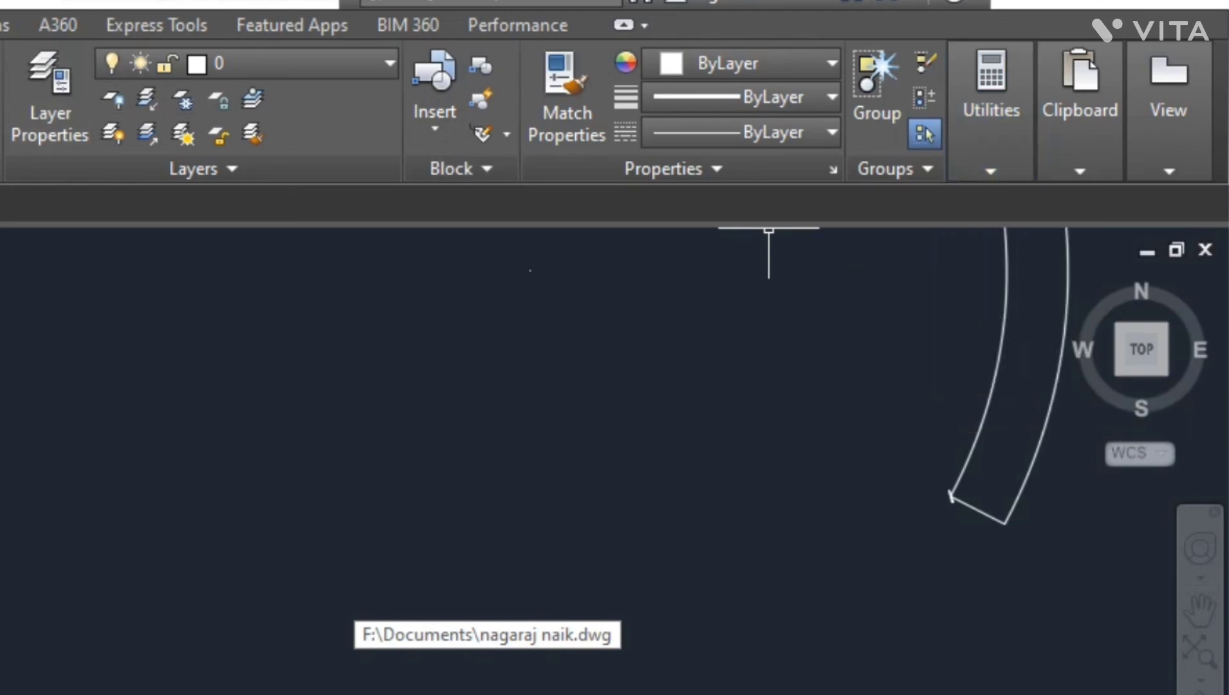
pyautogui.click(991, 171)
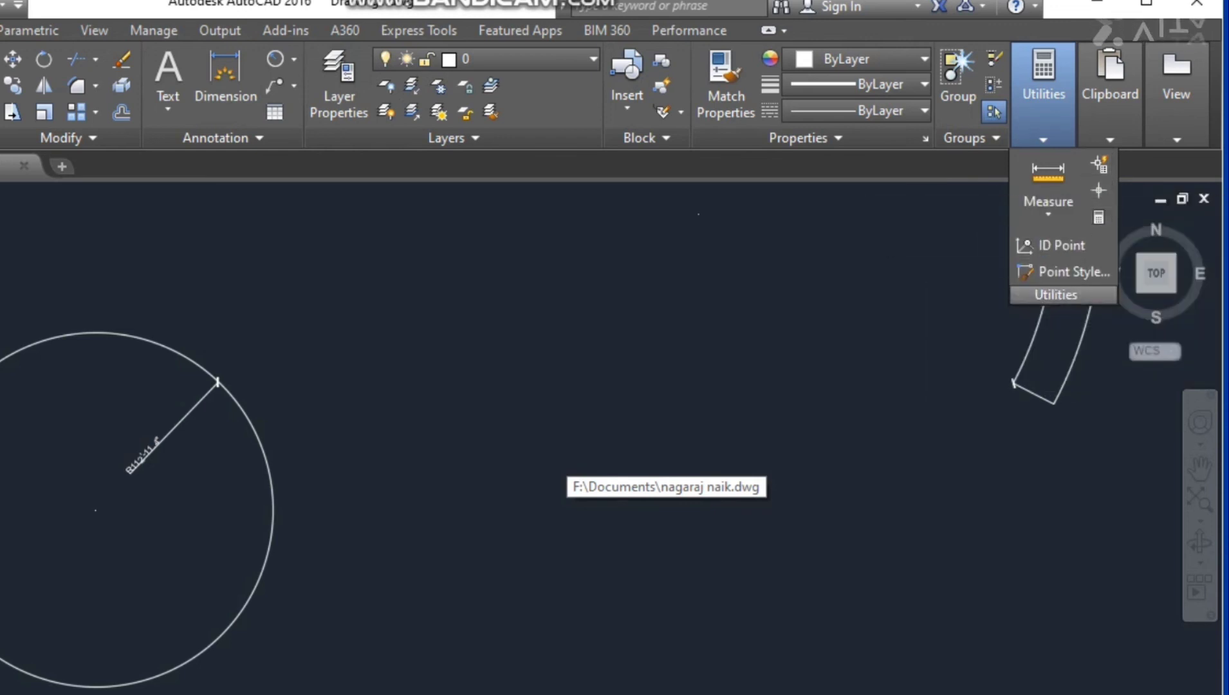
pyautogui.moveTo(1110, 97)
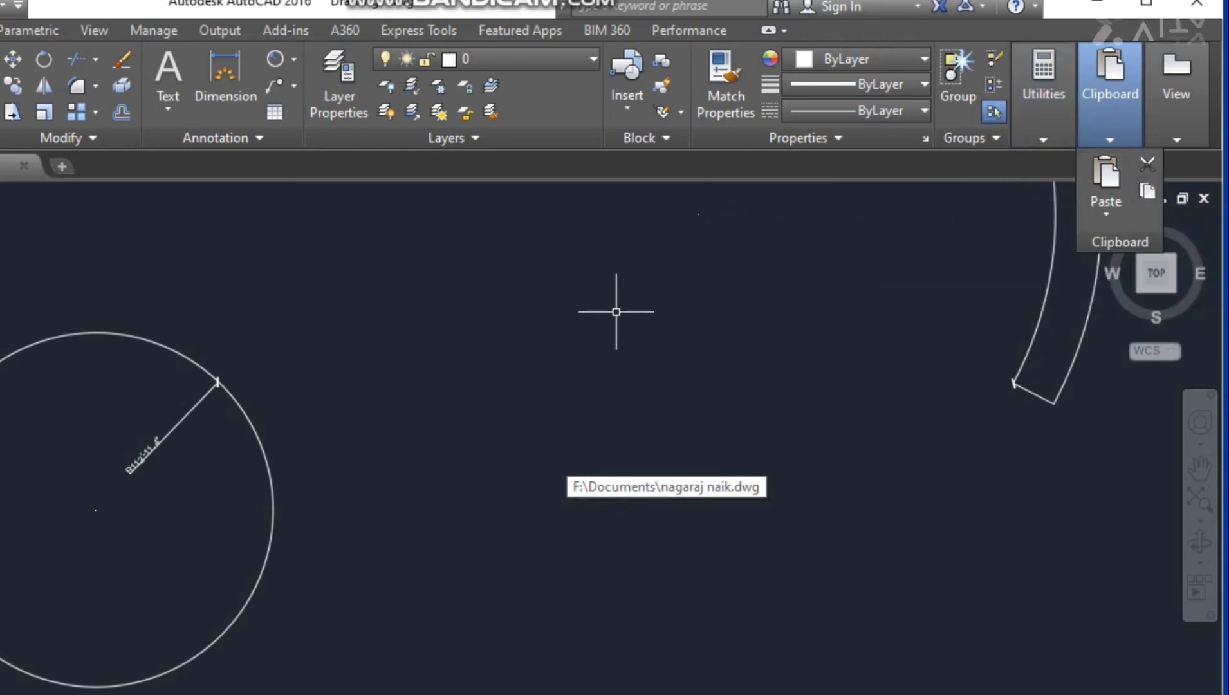
# - Select the circle with its radius dimension and copy them to the clipboard
pyautogui.click(326, 644)
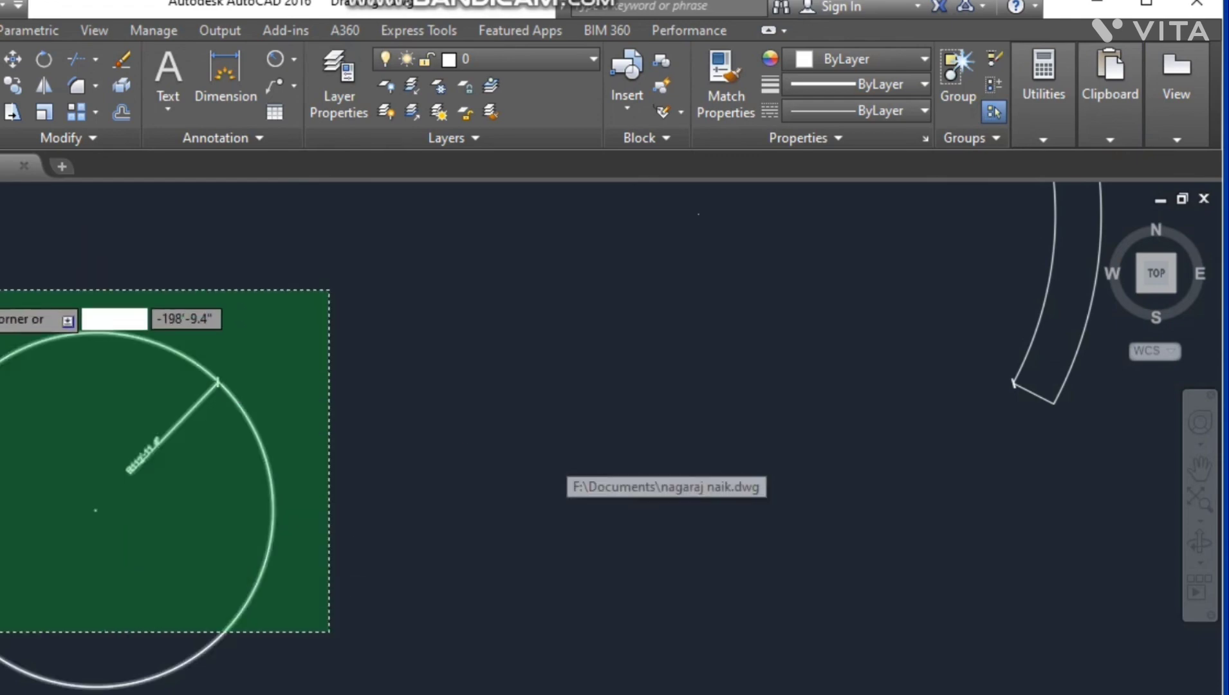
pyautogui.click(2, 289)
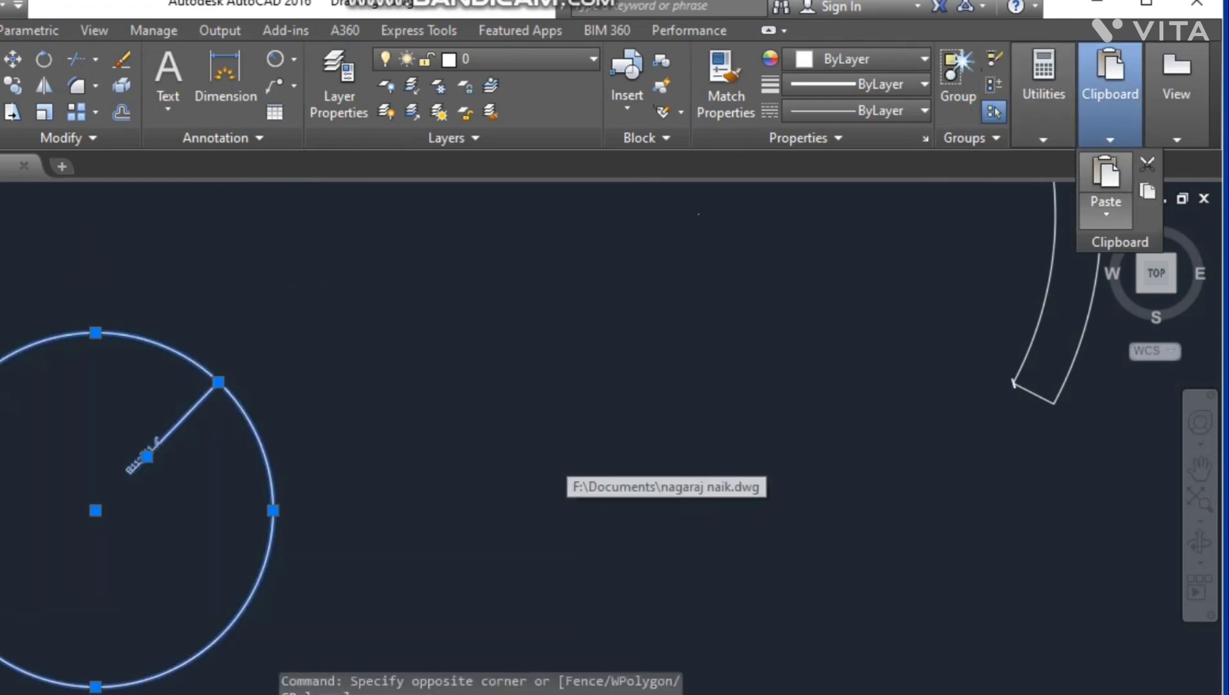
pyautogui.click(1147, 190)
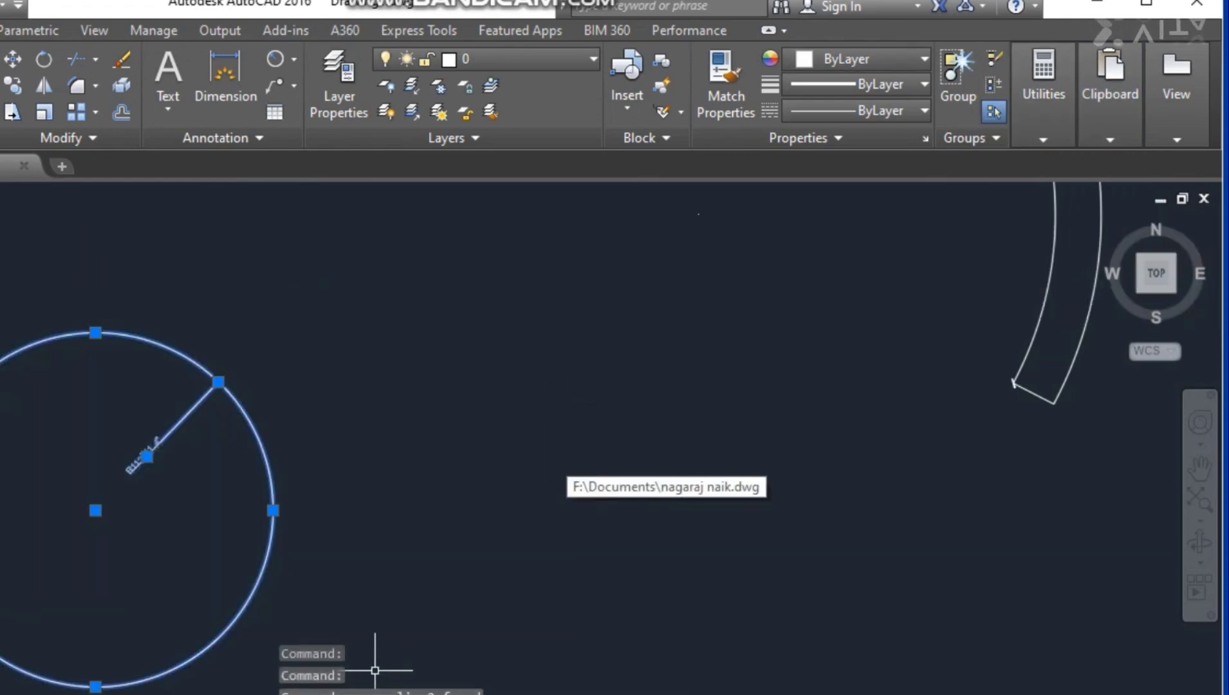
pyautogui.moveTo(196, 694)
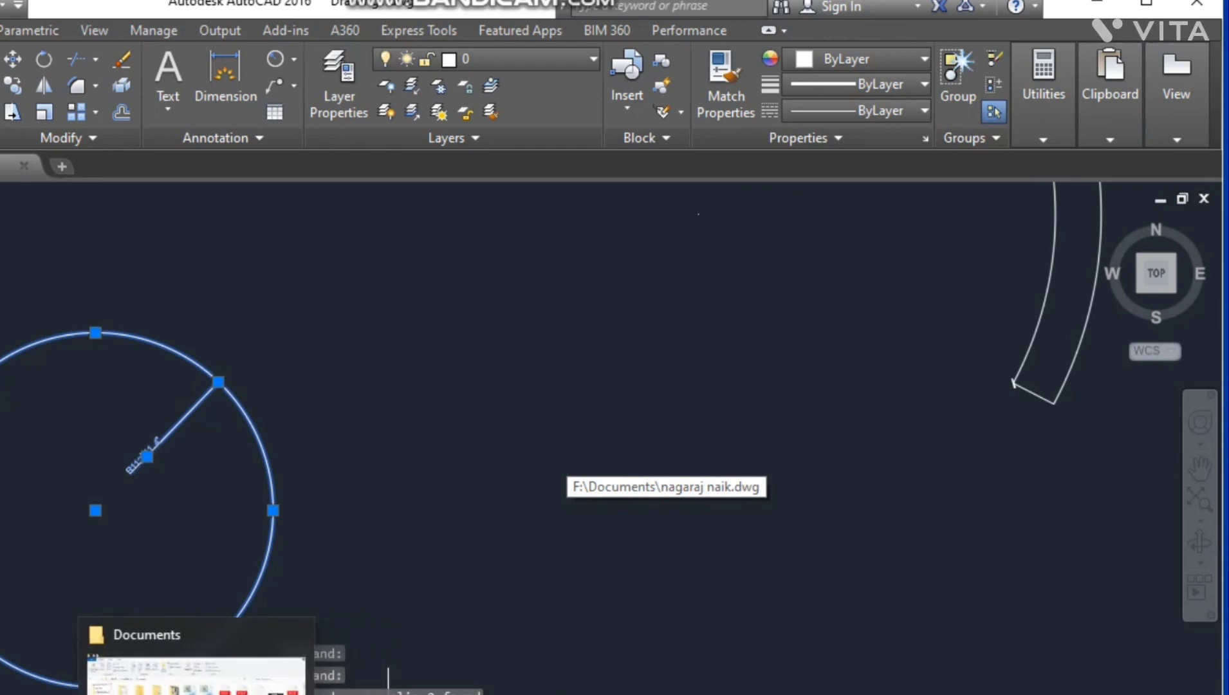